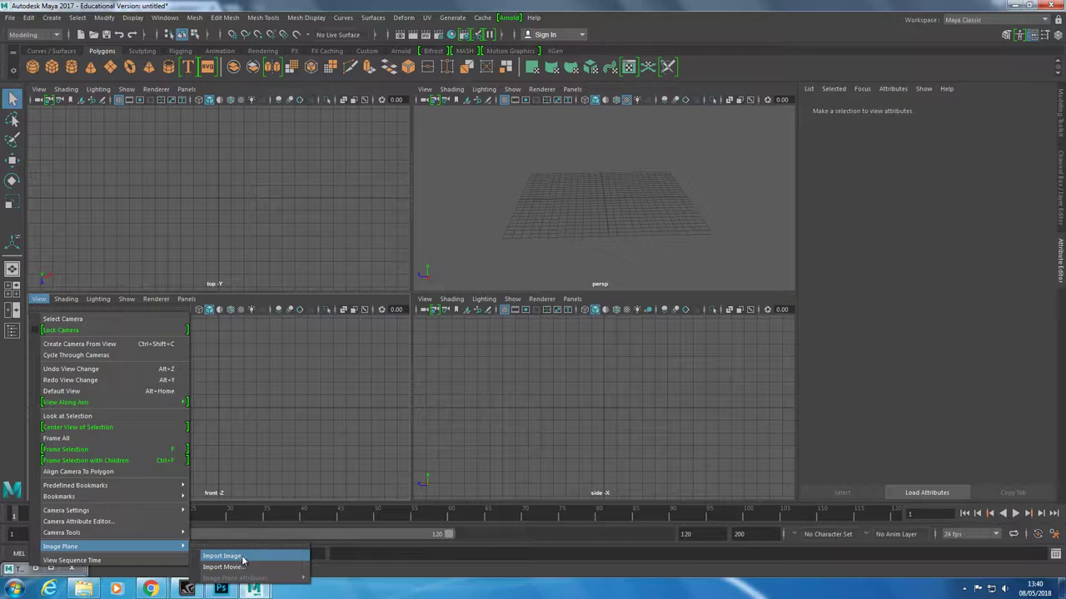
# Start an image-plane import and browse the project's Images, characters and moodboards folders
pyautogui.click(223, 556)
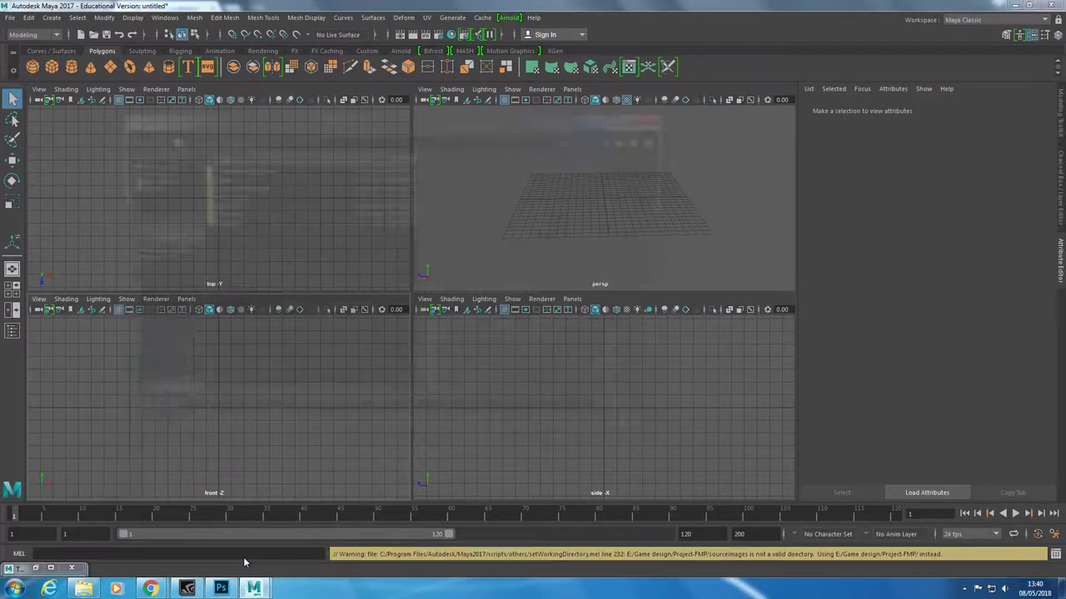
pyautogui.click(223, 213)
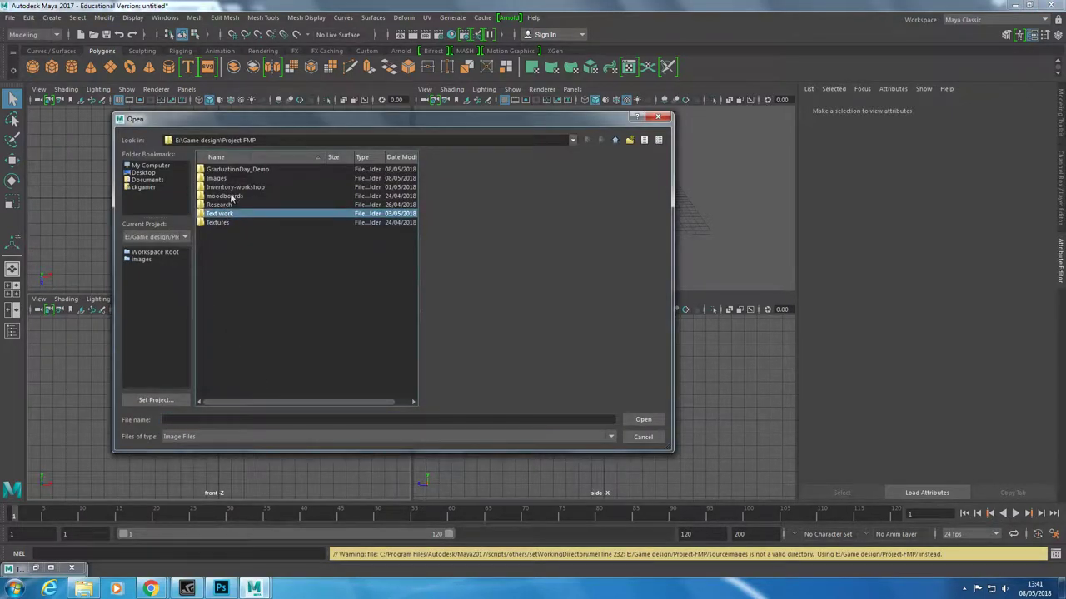
pyautogui.doubleClick(219, 178)
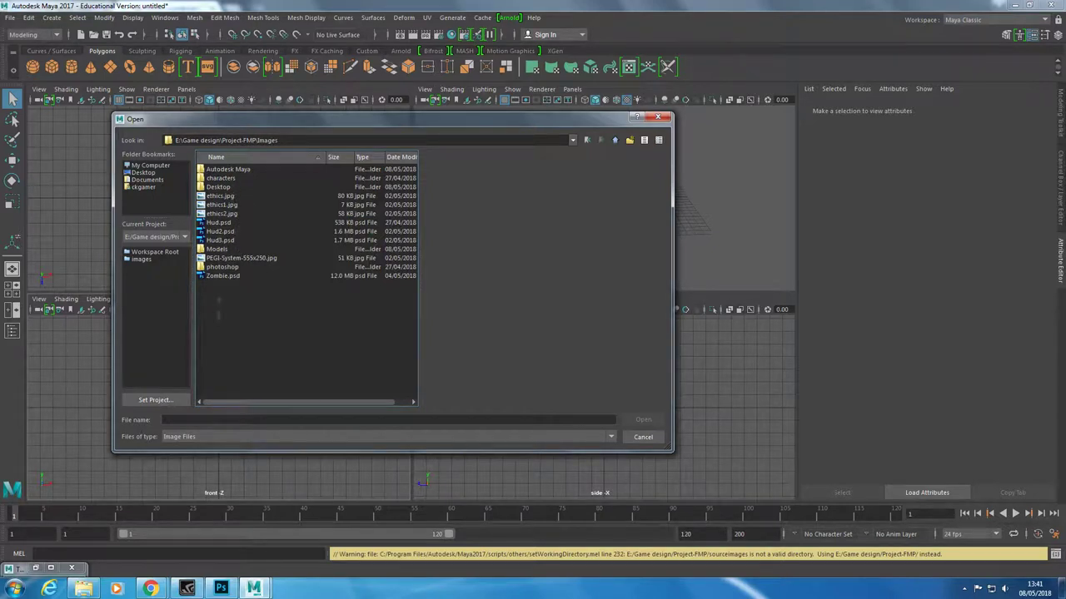
pyautogui.doubleClick(220, 178)
pyautogui.click(239, 269)
pyautogui.click(239, 178)
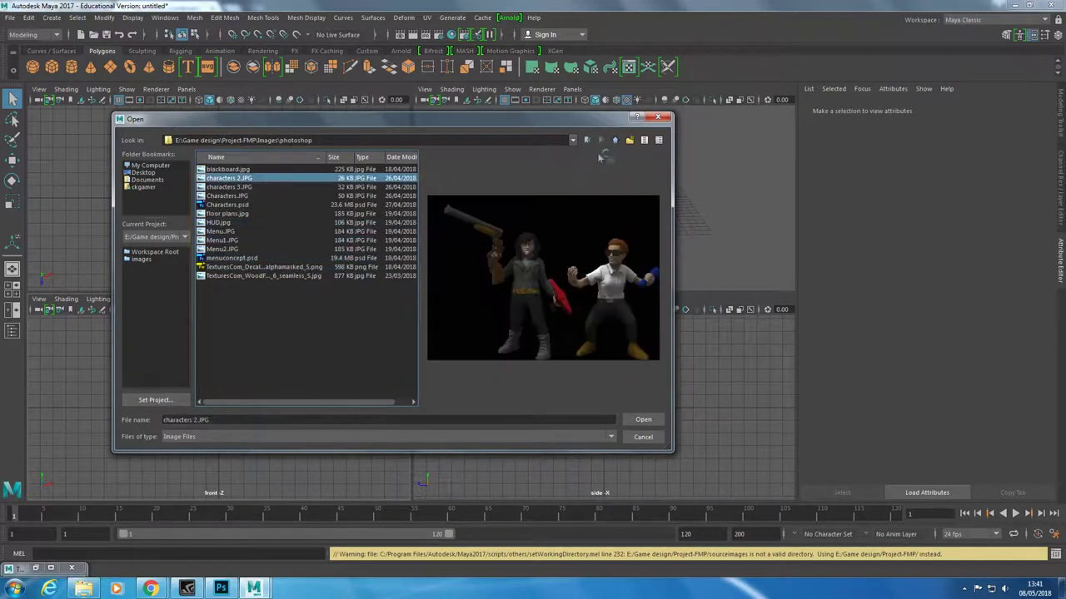
pyautogui.press('BackSpace')
pyautogui.doubleClick(241, 178)
pyautogui.press('BackSpace')
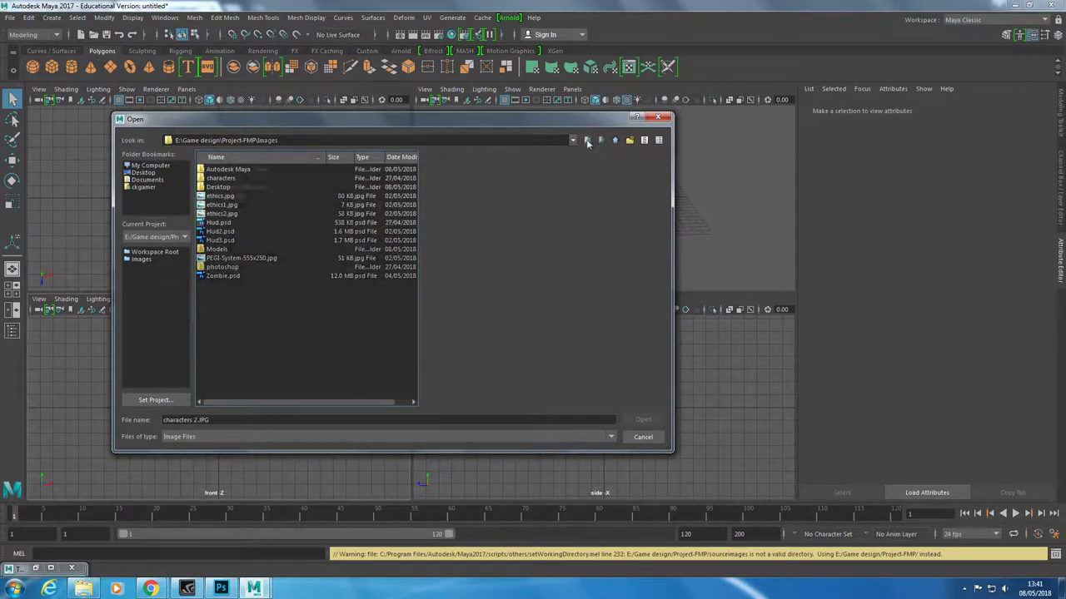
pyautogui.click(586, 140)
pyautogui.click(225, 174)
pyautogui.press('BackSpace')
pyautogui.doubleClick(247, 198)
pyautogui.press('BackSpace')
pyautogui.doubleClick(237, 169)
pyautogui.click(586, 140)
pyautogui.click(586, 140)
# Open the Research folder and load stoeger-coach-gun.jpg as the image plane
pyautogui.doubleClick(219, 205)
pyautogui.scroll(-3, 233, 291)
pyautogui.click(225, 372)
pyautogui.press('Up')
pyautogui.press('Up')
pyautogui.press('Up')
pyautogui.click(237, 383)
pyautogui.click(643, 420)
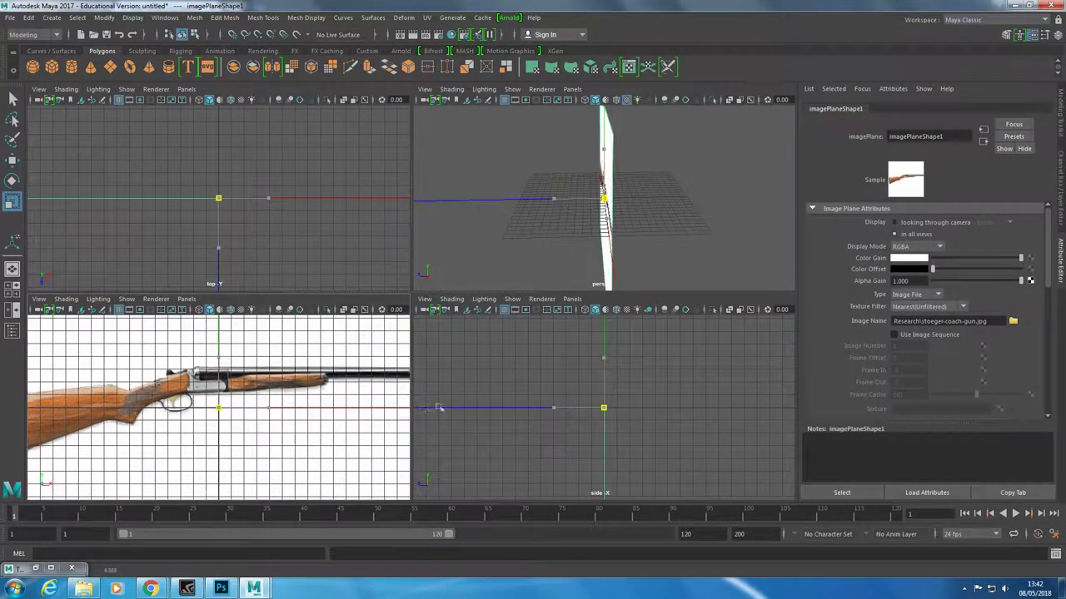
# Enlarge the perspective view and orbit around the gun reference, deselecting the image plane
pyautogui.press('space')
pyautogui.press('w')
pyautogui.press('space')
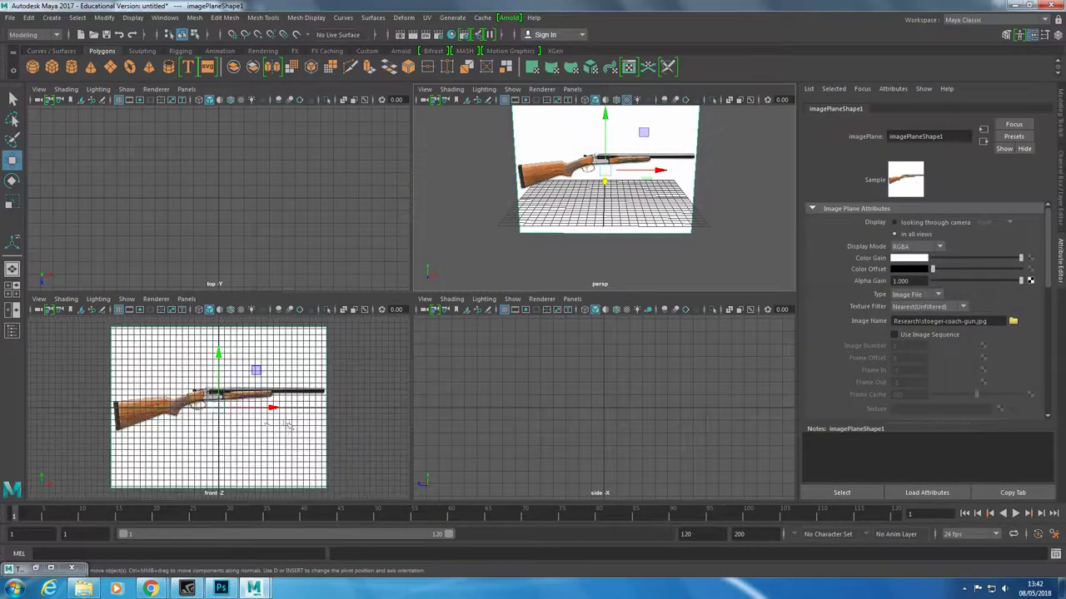
pyautogui.press('space')
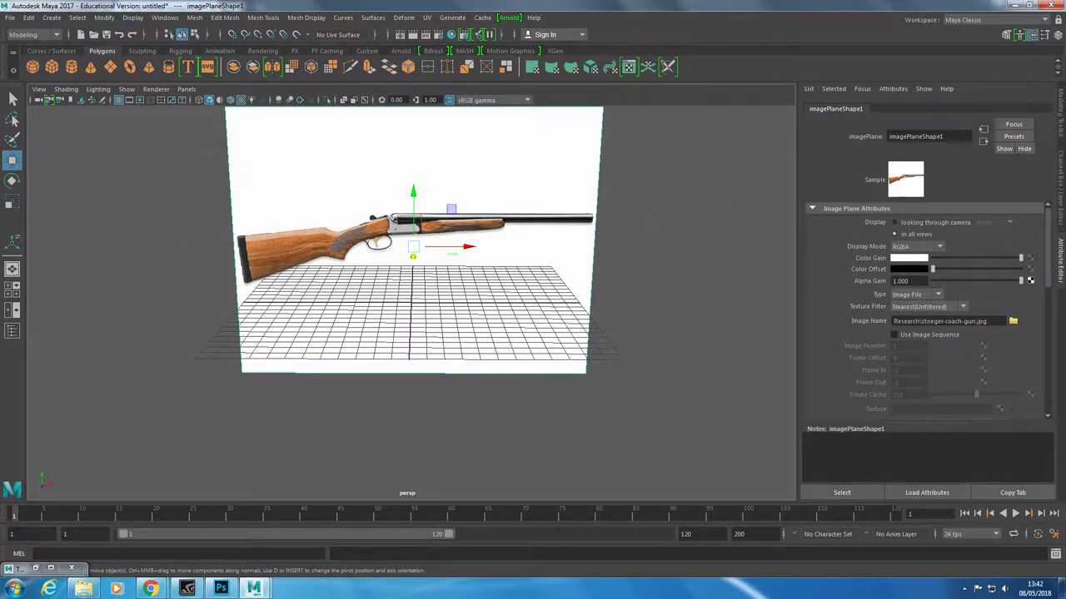
pyautogui.keyDown('alt'); pyautogui.moveTo(464, 345); pyautogui.dragTo(578, 319); pyautogui.keyUp('alt')
pyautogui.click(578, 318)
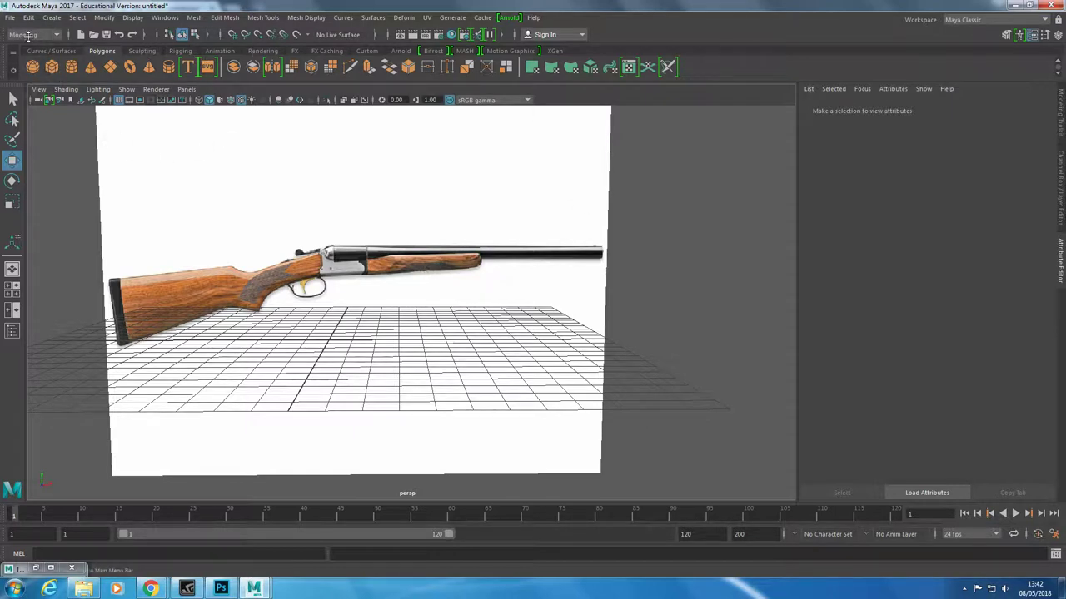
# Create a polygon cube with width, height and depth of 100
pyautogui.click(52, 66)
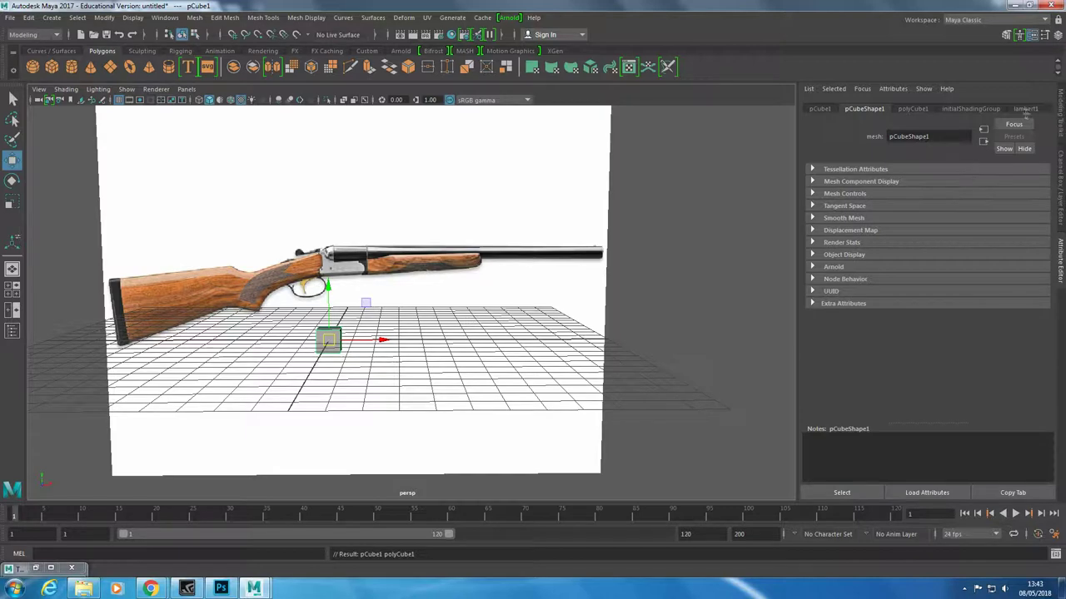
pyautogui.click(1061, 146)
pyautogui.click(1032, 244)
pyautogui.write('100')
pyautogui.press('Tab')
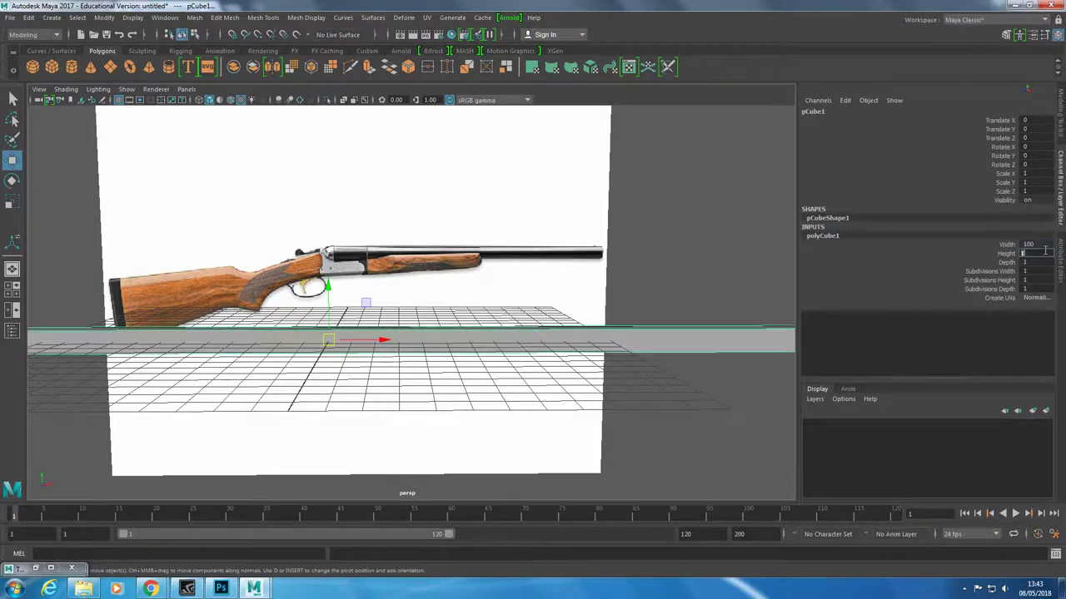
pyautogui.write('100')
pyautogui.press('Tab')
pyautogui.write('100')
pyautogui.press('Return')
# Switch to the scale tool and bring up the Grid Options
pyautogui.scroll(-5, 594, 304)
pyautogui.scroll(-3, 594, 316)
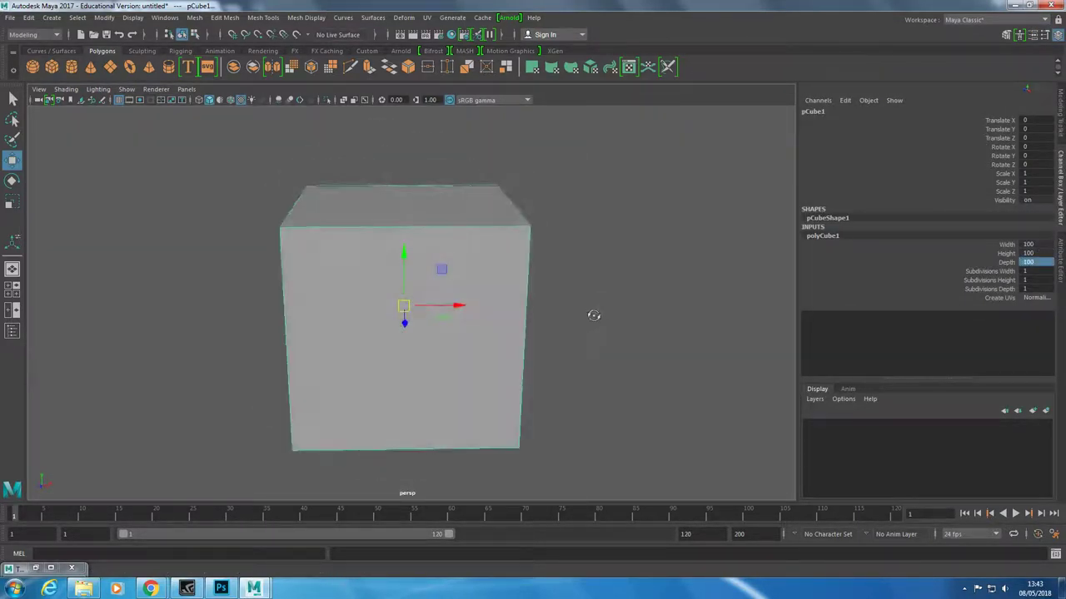
pyautogui.press('r')
pyautogui.rightClick(123, 101)
pyautogui.click(133, 115)
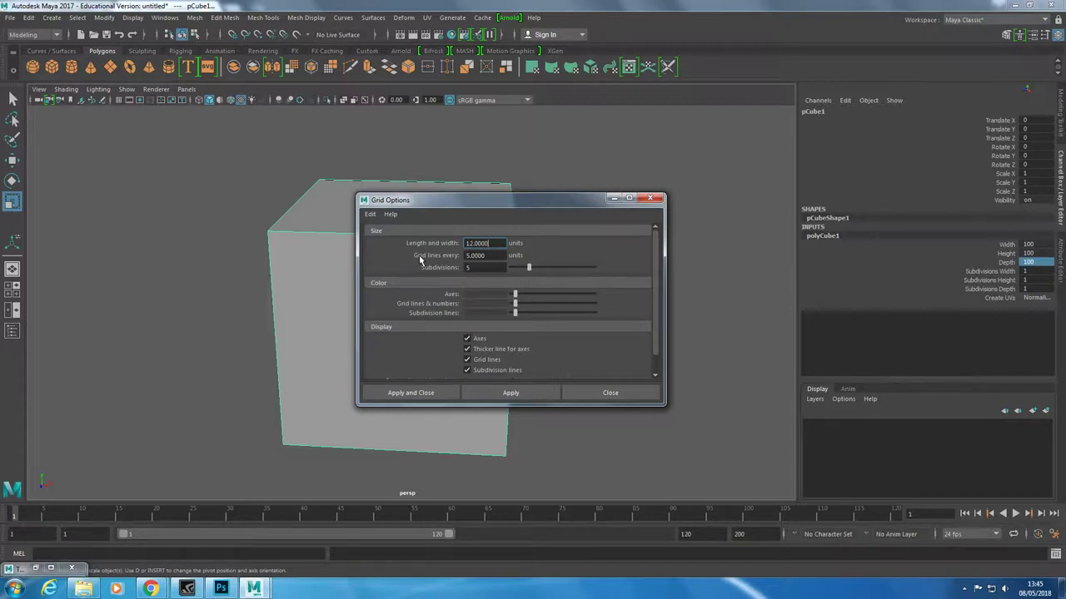
# Set the grid size to 500 with lines every 10 and apply it
pyautogui.write('00')
pyautogui.press('Tab')
pyautogui.write('10')
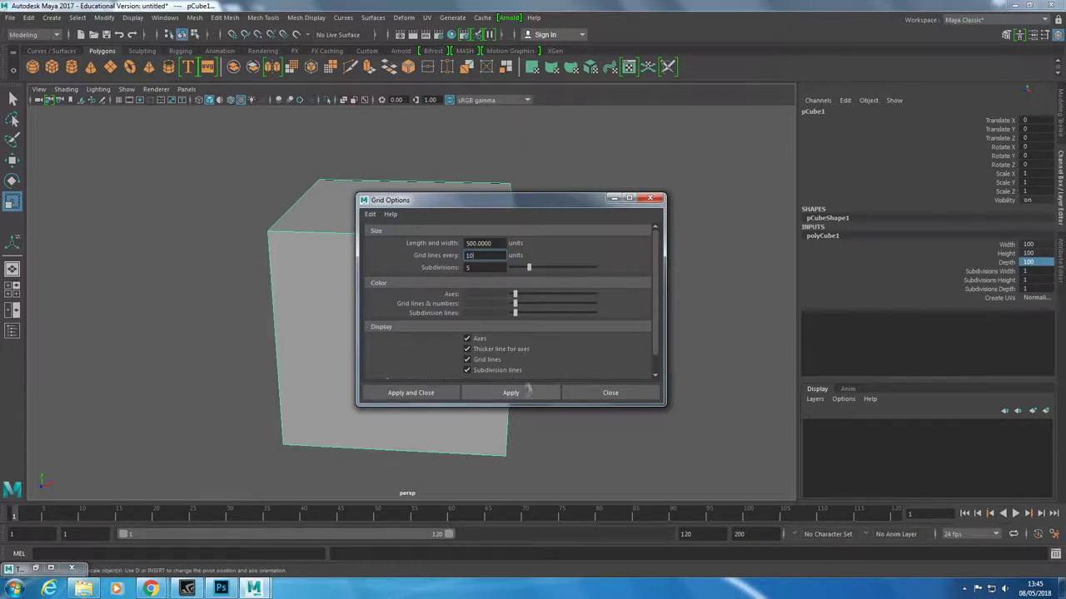
pyautogui.click(610, 392)
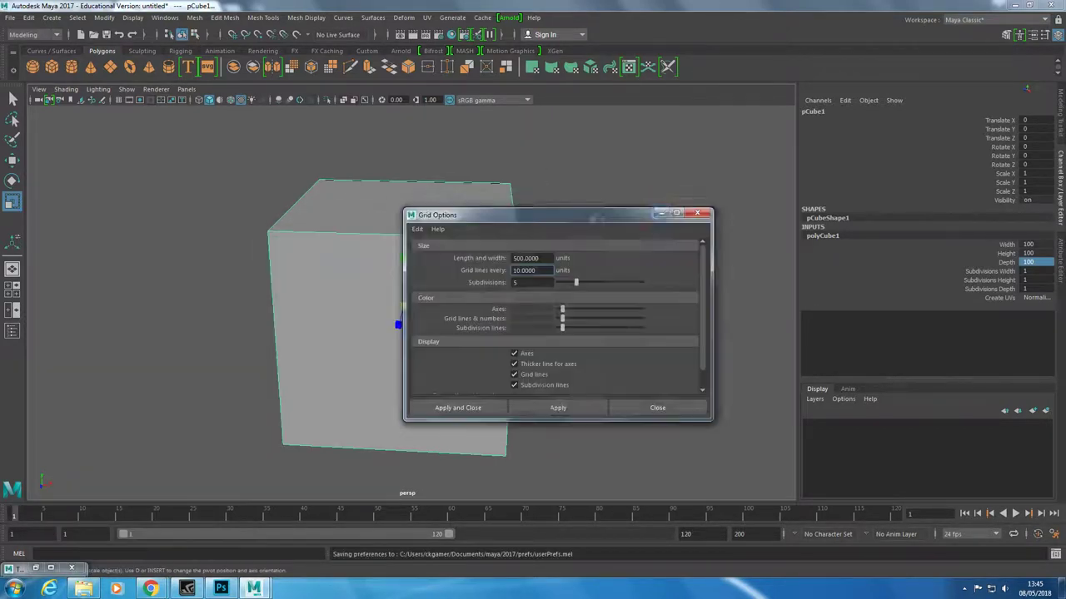
# Select the gun image plane and zoom in on it from above the grid
pyautogui.keyDown('alt'); pyautogui.moveTo(483, 317); pyautogui.dragTo(483, 356, button='right'); pyautogui.keyUp('alt')
pyautogui.moveTo(483, 356)
pyautogui.keyDown('alt'); pyautogui.mouseDown()
pyautogui.moveTo(444, 269)
pyautogui.moveTo(417, 299)
pyautogui.mouseUp(); pyautogui.keyUp('alt')
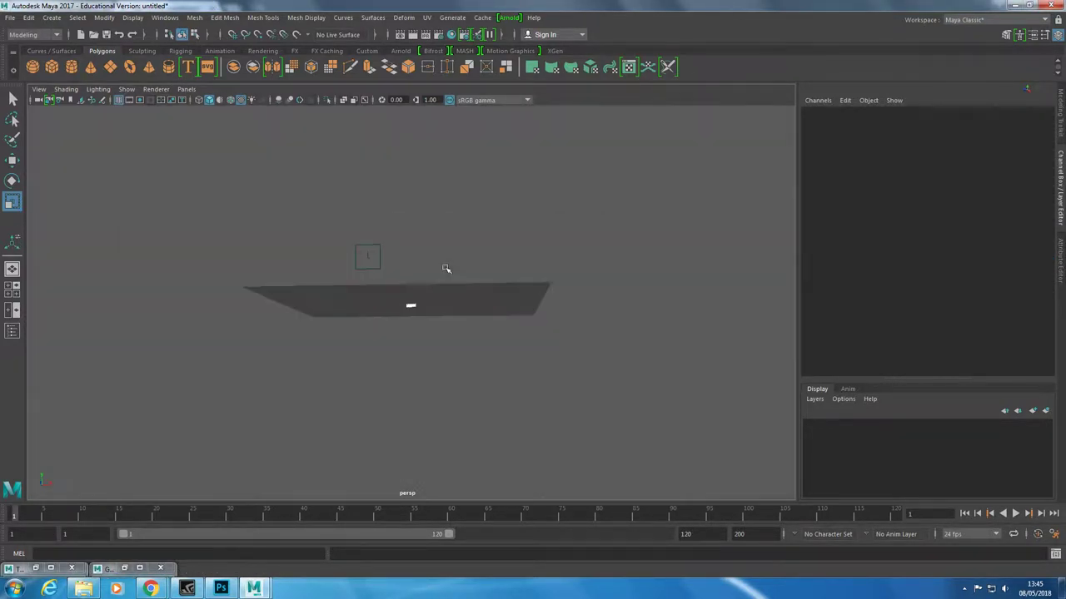
pyautogui.click(417, 300)
pyautogui.keyDown('alt'); pyautogui.moveTo(417, 300); pyautogui.dragTo(382, 317, button='right'); pyautogui.keyUp('alt')
pyautogui.moveTo(383, 316)
pyautogui.keyDown('alt'); pyautogui.mouseDown()
pyautogui.moveTo(572, 338)
pyautogui.moveTo(539, 358)
pyautogui.mouseUp(); pyautogui.keyUp('alt')
# Move the image plane up and back, and frame it in the front view with the grid hidden
pyautogui.press('w')
pyautogui.moveTo(414, 308); pyautogui.dragTo(497, 218)
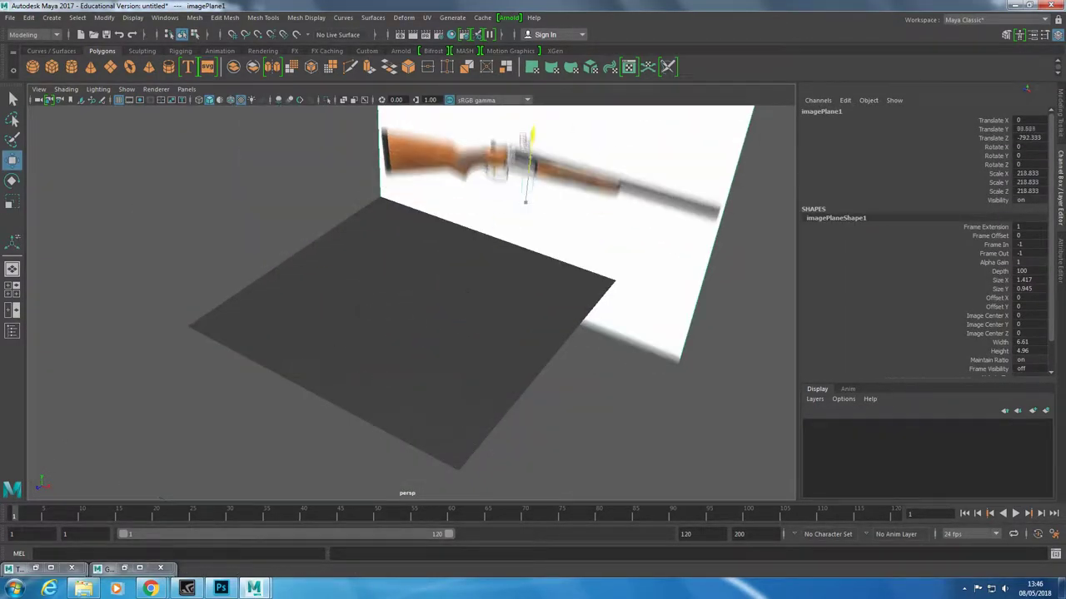
pyautogui.press('space')
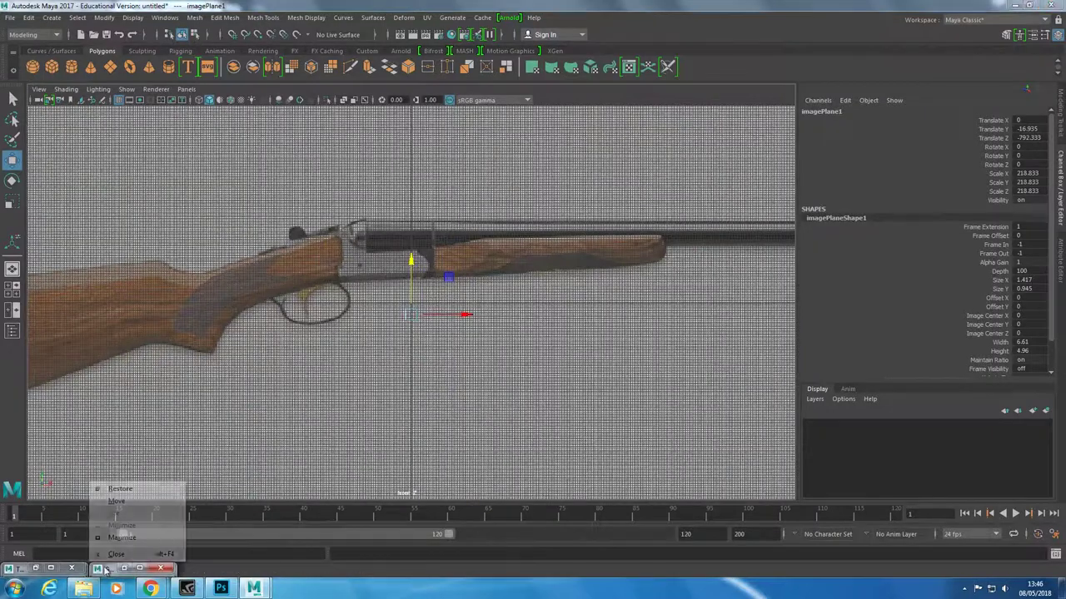
pyautogui.click(424, 253)
pyautogui.scroll(-5, 461, 347)
pyautogui.press('f')
pyautogui.click(18, 569)
pyautogui.click(33, 553)
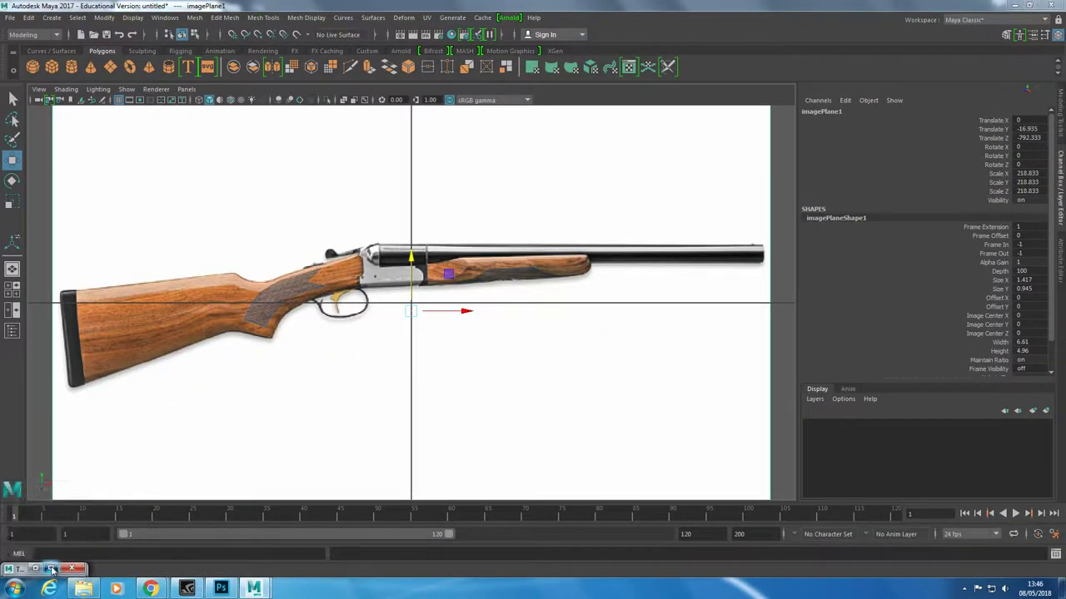
pyautogui.click(1013, 5)
pyautogui.press('space')
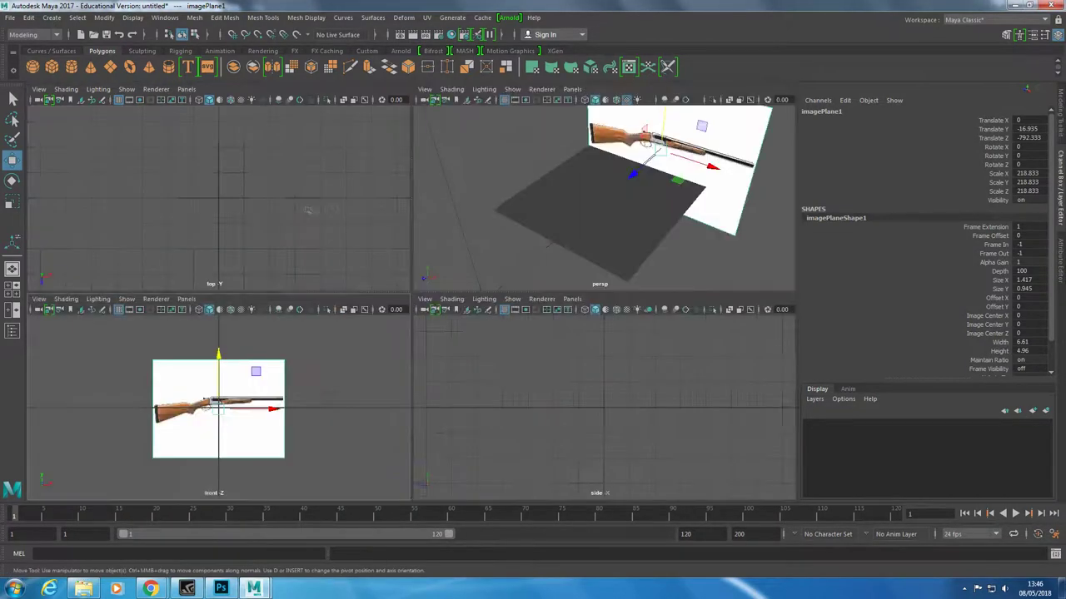
pyautogui.scroll(3, 511, 182)
# Create a new polygon cube sized 100 × 100 × 100 with 3 subdivisions each way
pyautogui.click(33, 66)
pyautogui.click(823, 236)
pyautogui.click(1037, 244)
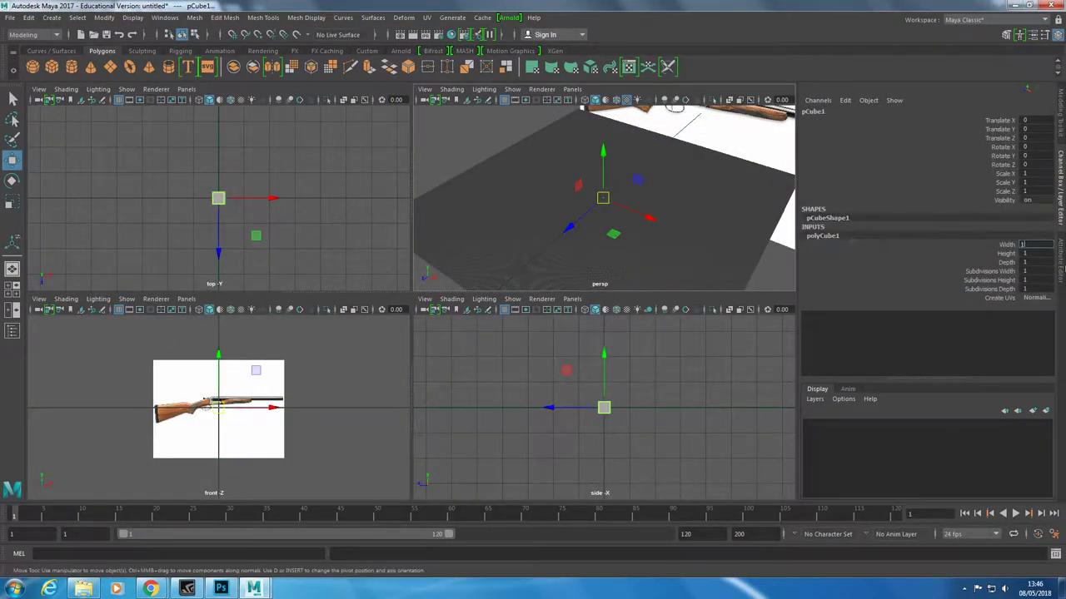
pyautogui.write('100')
pyautogui.press('Tab')
pyautogui.write('100')
pyautogui.press('Tab')
pyautogui.write('100')
pyautogui.press('Tab')
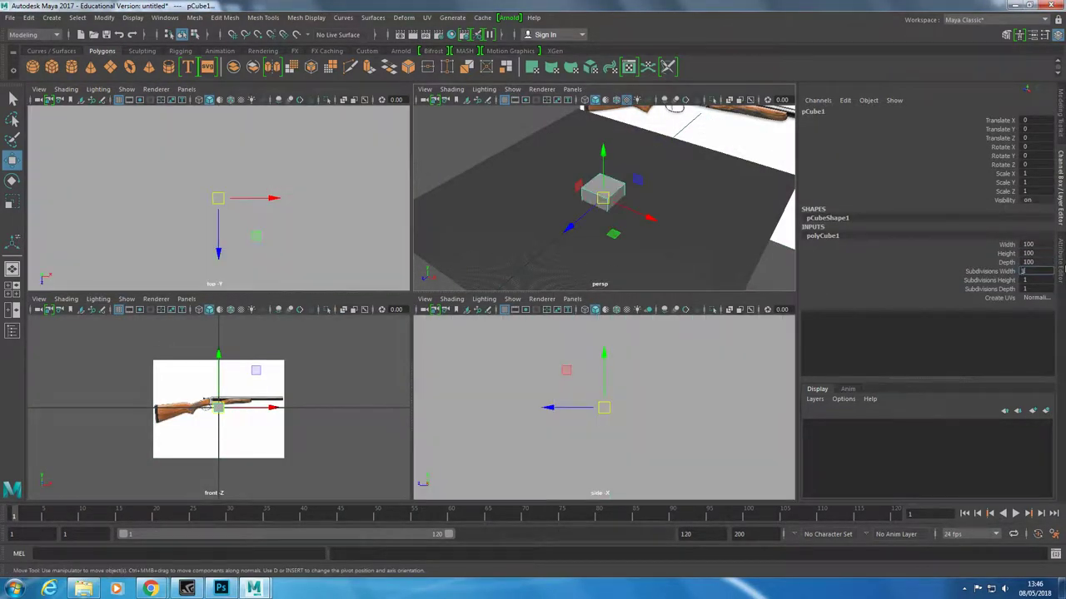
# Move the cube over the gun's receiver in the front view
pyautogui.press('space')
pyautogui.scroll(5, 484, 327)
pyautogui.scroll(-2, 485, 327)
pyautogui.moveTo(484, 328); pyautogui.dragTo(408, 287)
pyautogui.press('space')
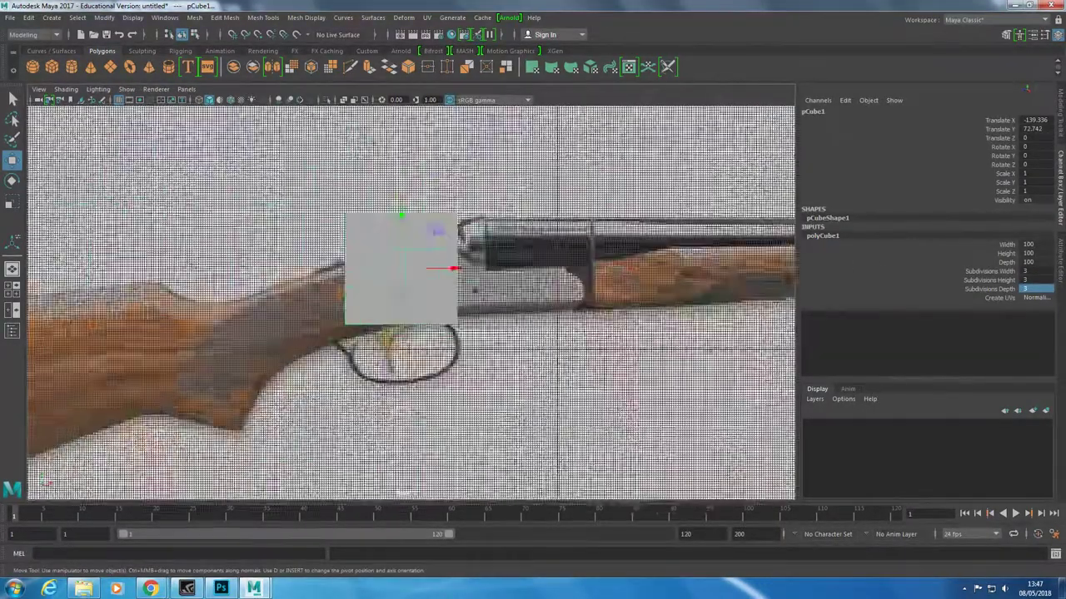
# Make the cube see-through and switch it to vertex editing
pyautogui.moveTo(399, 249); pyautogui.dragTo(358, 417, button='right')
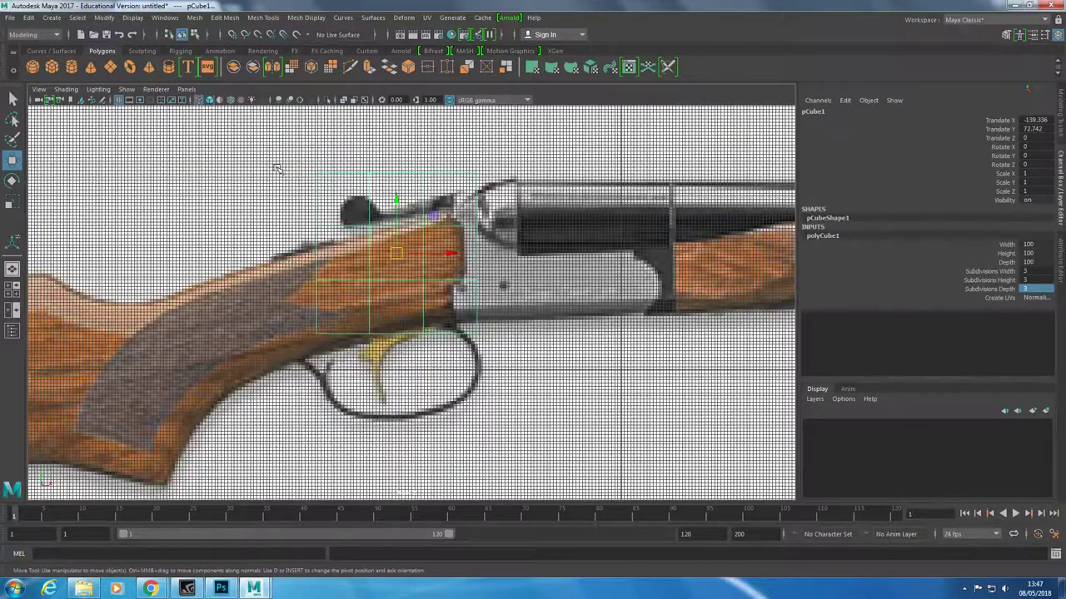
pyautogui.scroll(-5, 361, 209)
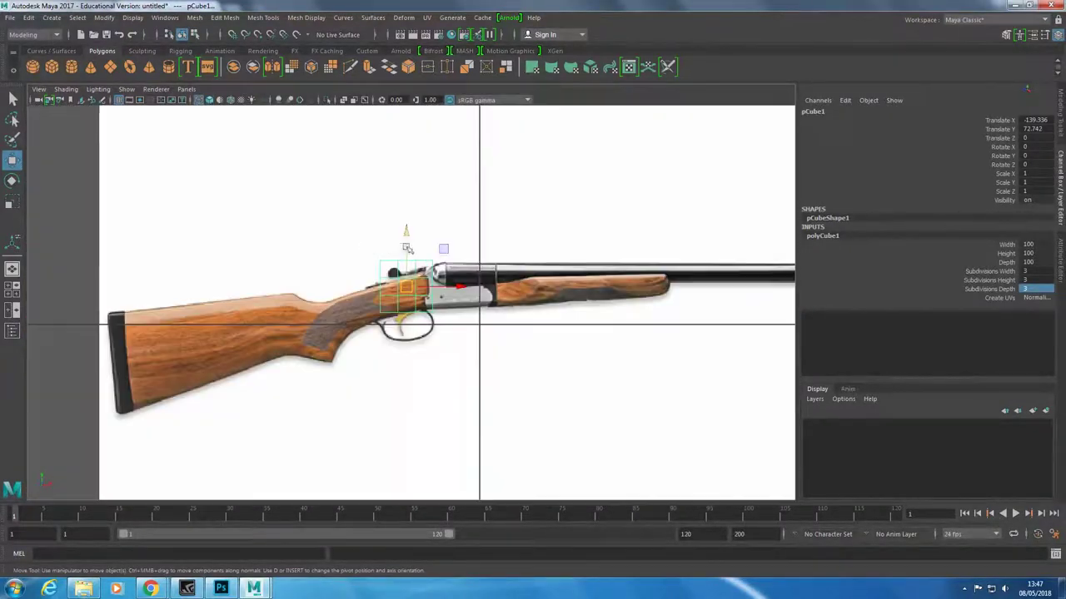
pyautogui.rightClick(293, 268)
pyautogui.moveTo(414, 283); pyautogui.dragTo(398, 282, button='right')
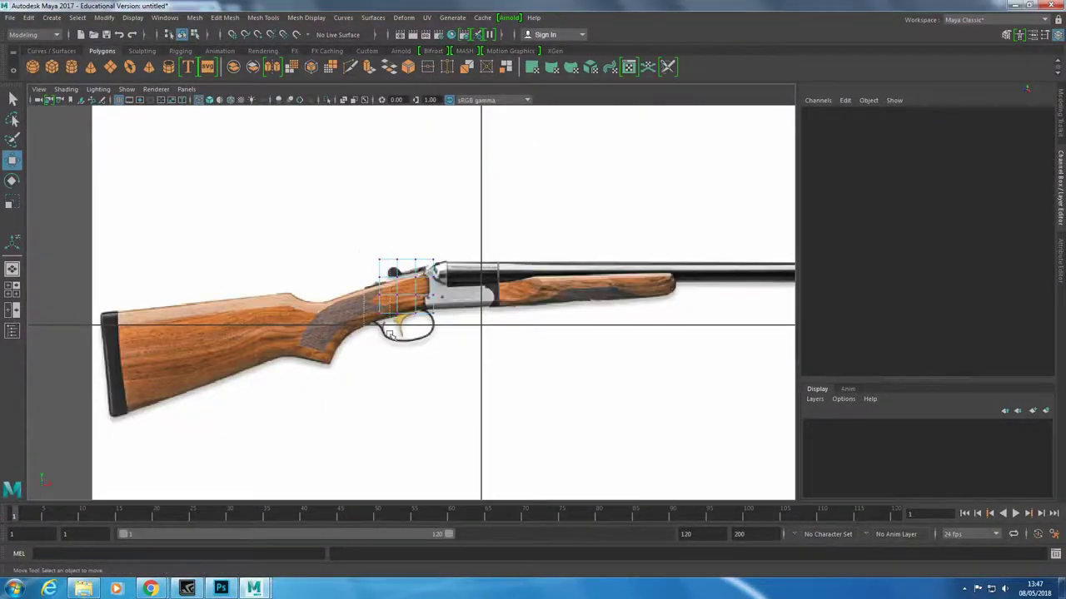
pyautogui.click(378, 307)
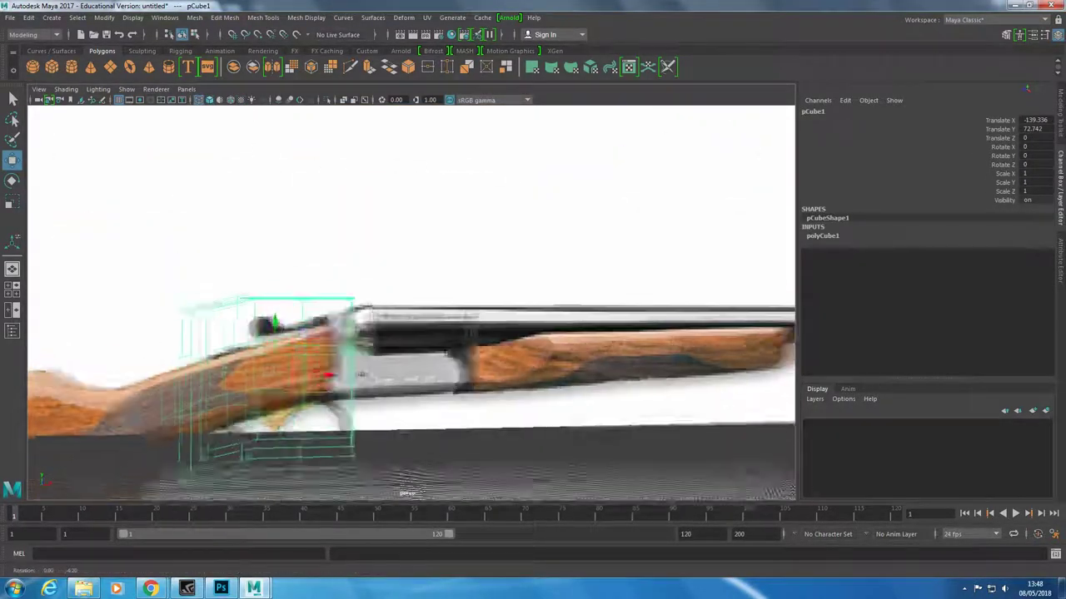
# Shrink the cube to 0.72 scale and raise three of its vertices slightly
pyautogui.moveTo(384, 367); pyautogui.dragTo(316, 376, button='middle')
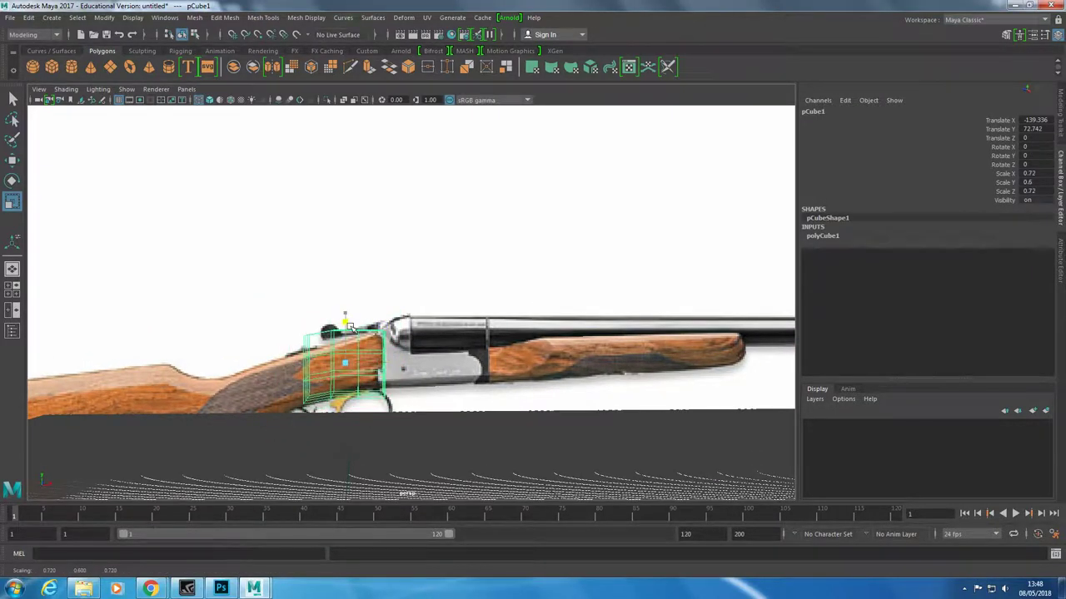
pyautogui.moveTo(350, 324); pyautogui.dragTo(364, 308, button='right')
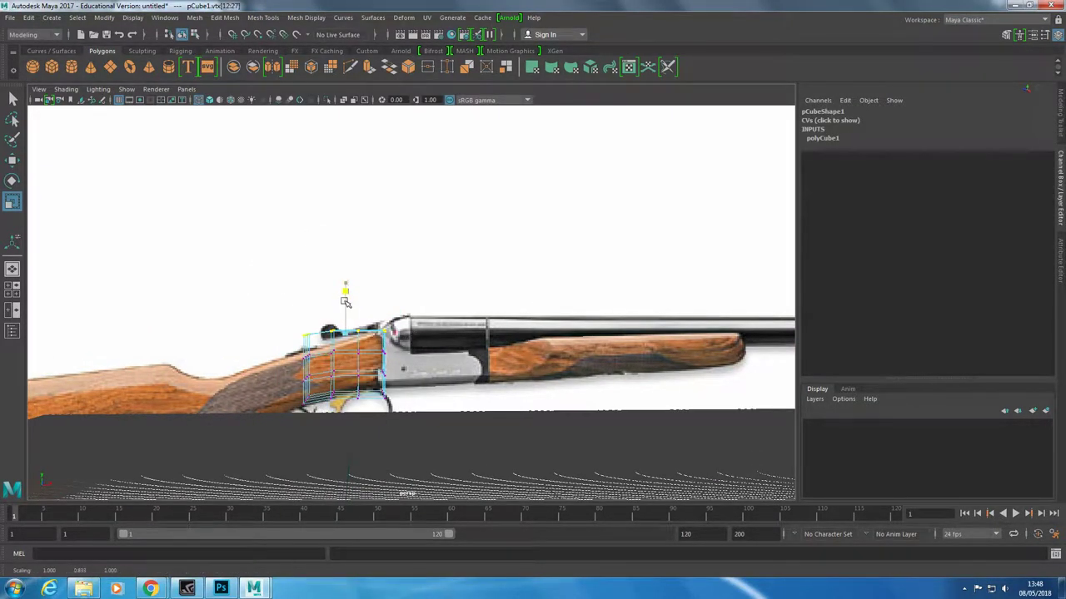
pyautogui.moveTo(338, 269); pyautogui.dragTo(286, 280, button='right')
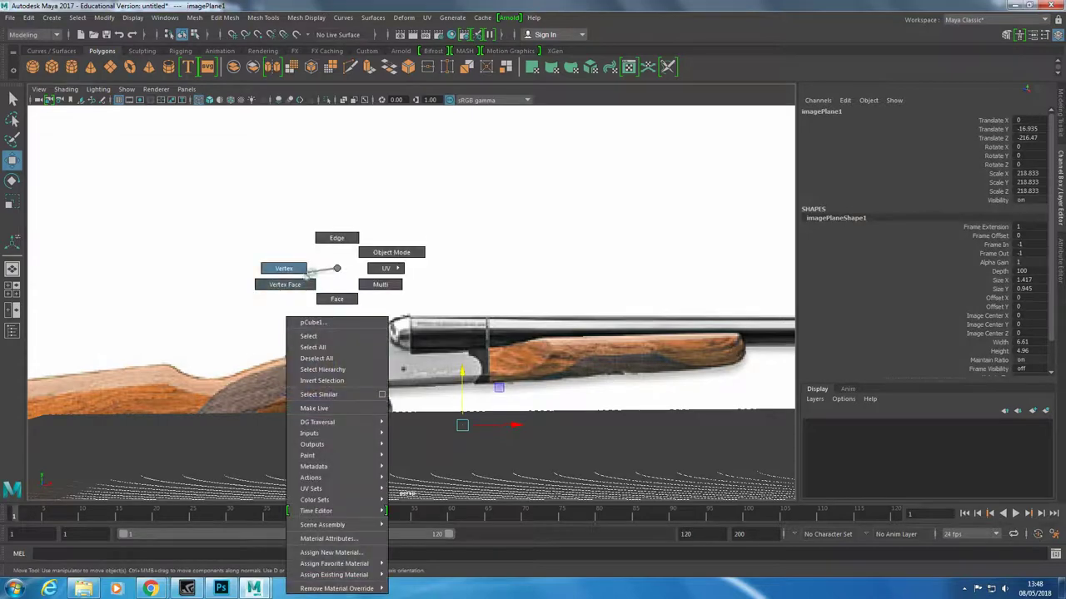
pyautogui.hotkey('ctrl', 'z')
pyautogui.scroll(3, 358, 358)
pyautogui.scroll(2, 358, 358)
pyautogui.moveTo(391, 333); pyautogui.dragTo(440, 238, button='right')
pyautogui.rightClick(374, 268)
pyautogui.click(375, 273)
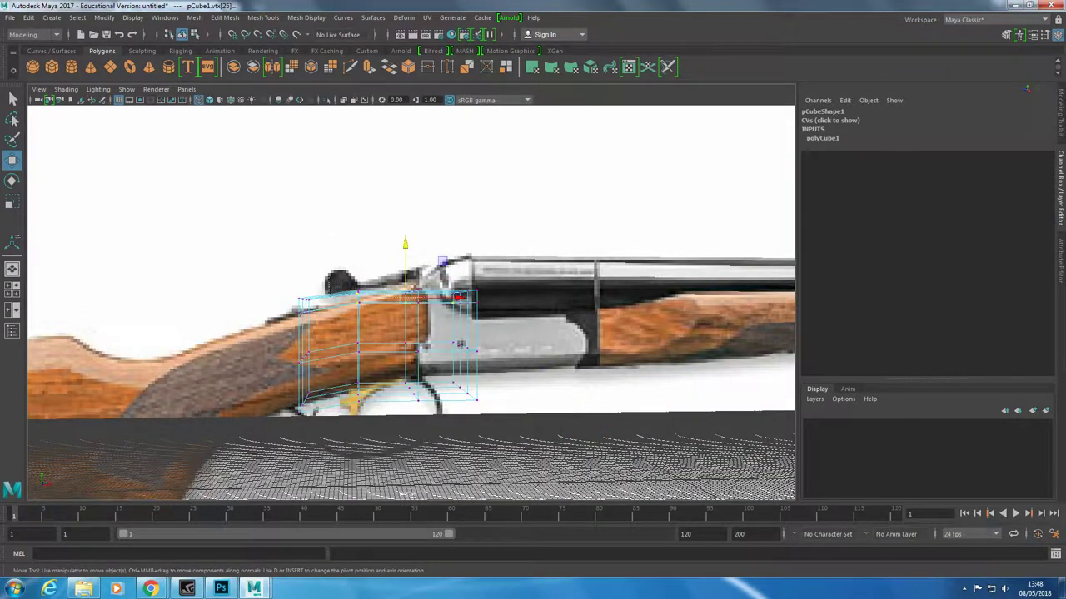
pyautogui.moveTo(433, 333)
pyautogui.keyDown('alt'); pyautogui.mouseDown()
pyautogui.moveTo(477, 288)
pyautogui.moveTo(397, 269)
pyautogui.mouseUp(); pyautogui.keyUp('alt')
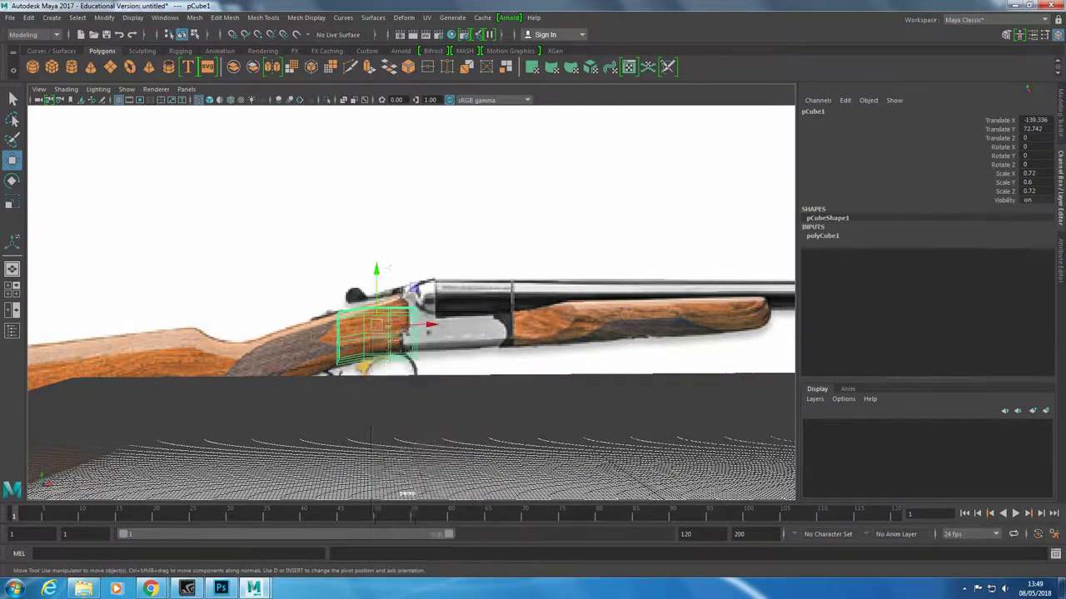
pyautogui.moveTo(402, 258); pyautogui.dragTo(402, 253)
# Show the cube solid shaded with X-Ray on over the reference
pyautogui.press('F8')
pyautogui.click(403, 285)
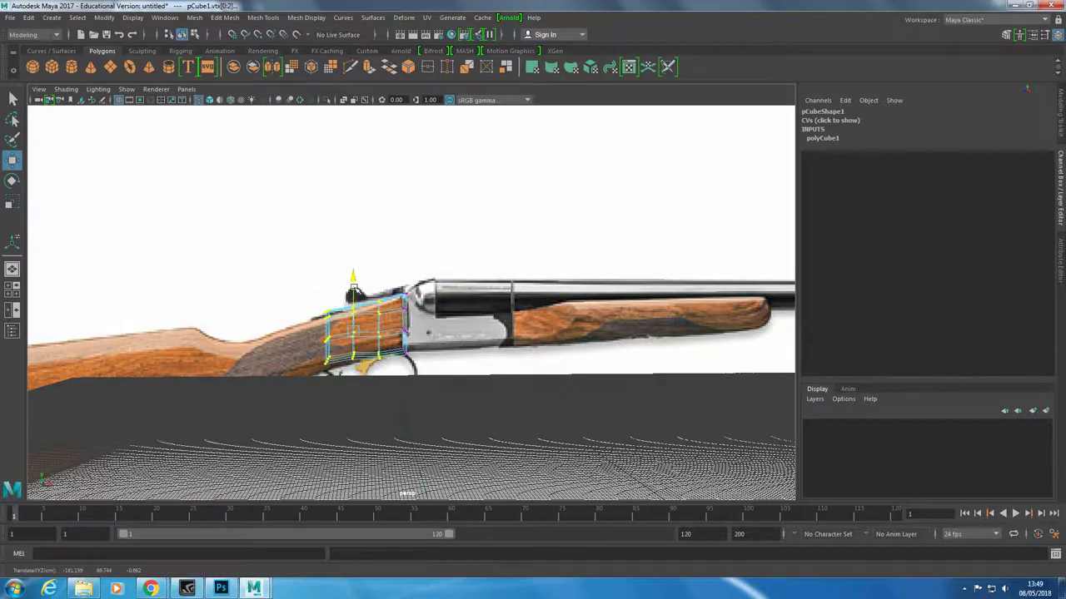
pyautogui.keyDown('alt'); pyautogui.moveTo(339, 294); pyautogui.dragTo(366, 299); pyautogui.keyUp('alt')
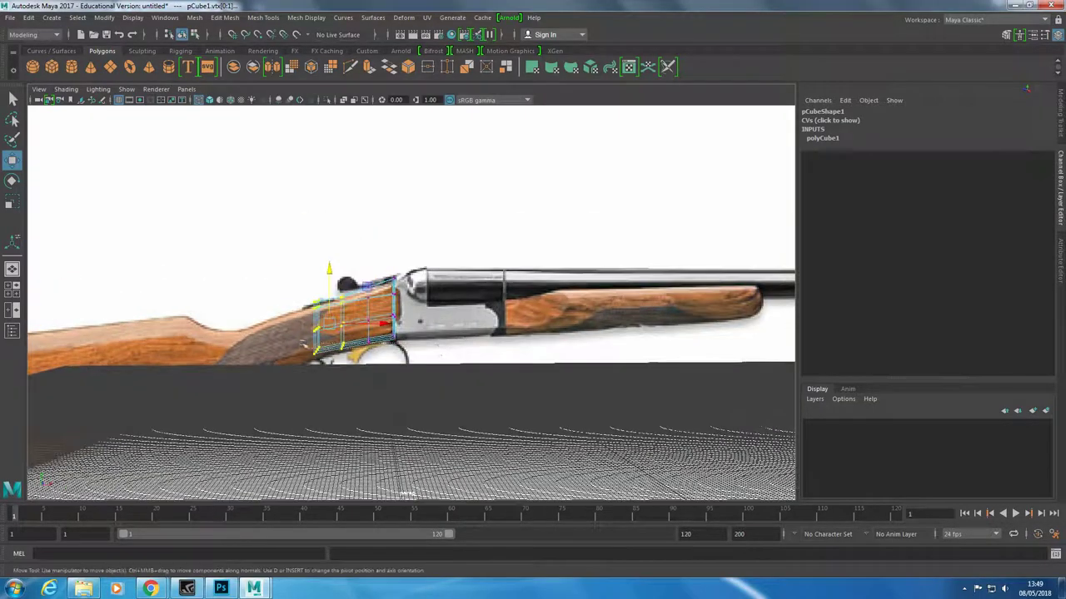
pyautogui.press('space')
pyautogui.press('space')
pyautogui.press('f')
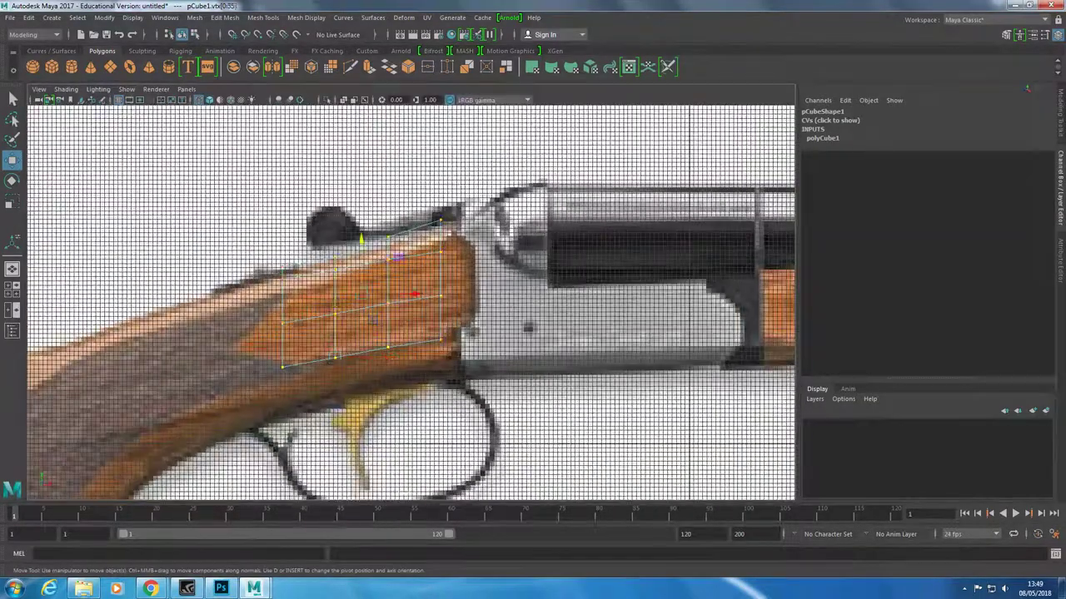
pyautogui.press('5')
pyautogui.click(126, 89)
pyautogui.click(125, 222)
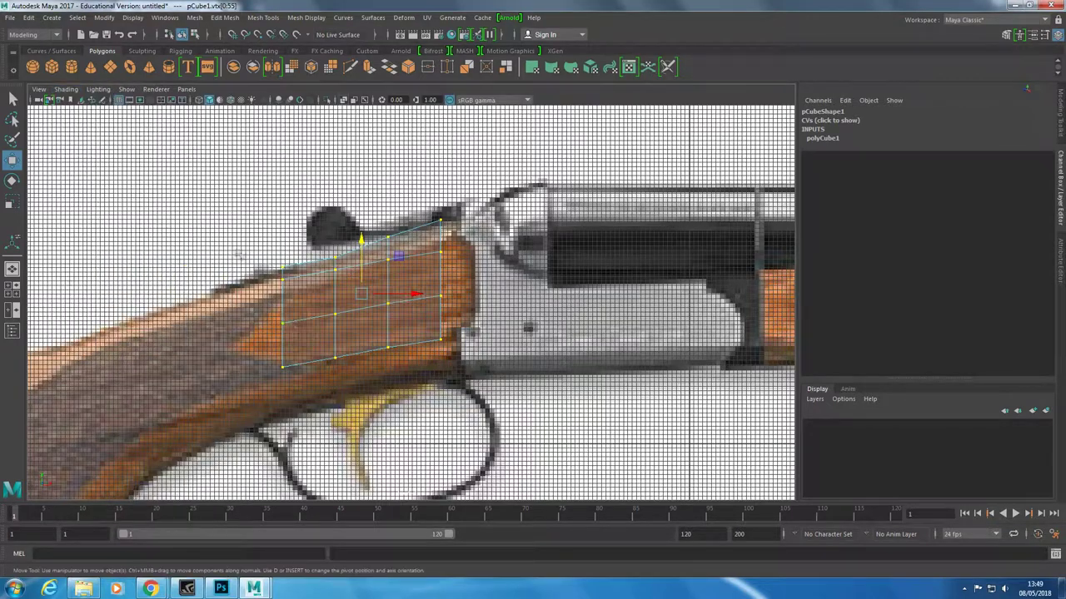
pyautogui.press('F8')
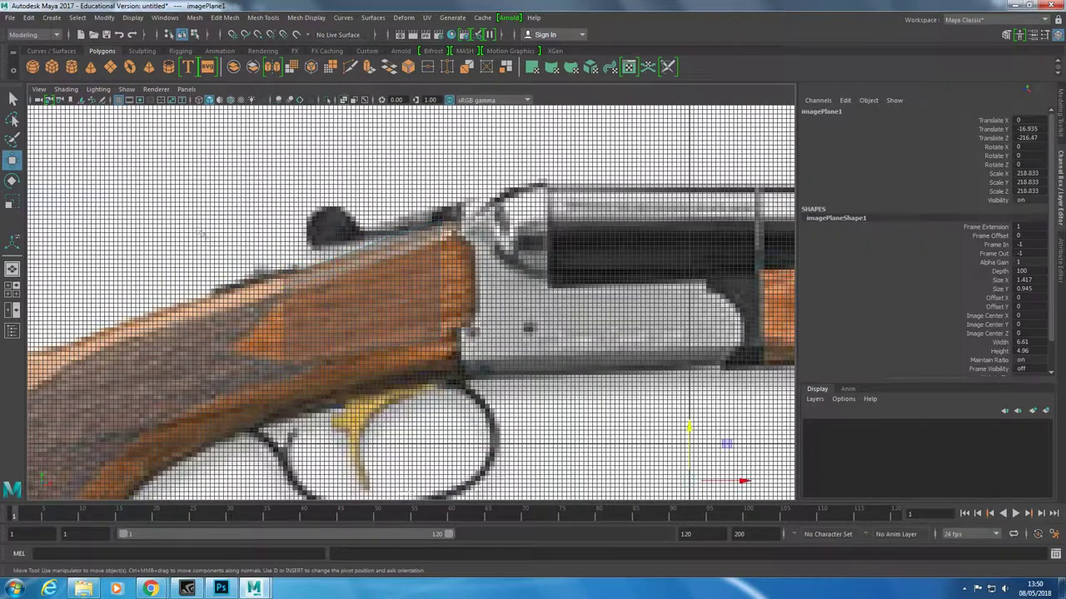
# Slide the right vertex column to the receiver edge and lower the bottom row to the stock's underside
pyautogui.moveTo(345, 297); pyautogui.dragTo(358, 241, button='right')
pyautogui.moveTo(492, 281); pyautogui.dragTo(514, 281)
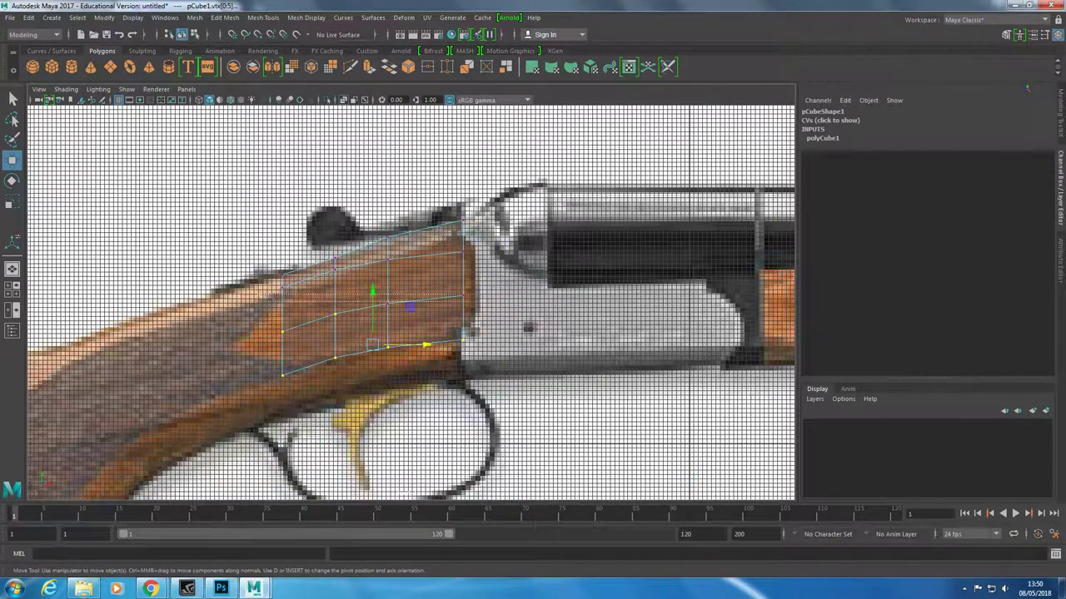
pyautogui.moveTo(372, 293); pyautogui.dragTo(372, 325)
pyautogui.click(518, 296)
# Adjust the middle column's vertices so the bottom one sits on the stock's underside
pyautogui.moveTo(447, 256); pyautogui.dragTo(408, 258, button='right')
pyautogui.moveTo(438, 208); pyautogui.dragTo(496, 390)
pyautogui.moveTo(408, 271); pyautogui.dragTo(390, 208)
pyautogui.click(280, 406)
pyautogui.click(334, 389)
pyautogui.moveTo(341, 361); pyautogui.dragTo(341, 366)
pyautogui.click(388, 379)
pyautogui.keyDown('alt'); pyautogui.moveTo(308, 310); pyautogui.dragTo(406, 280, button='middle'); pyautogui.keyUp('alt')
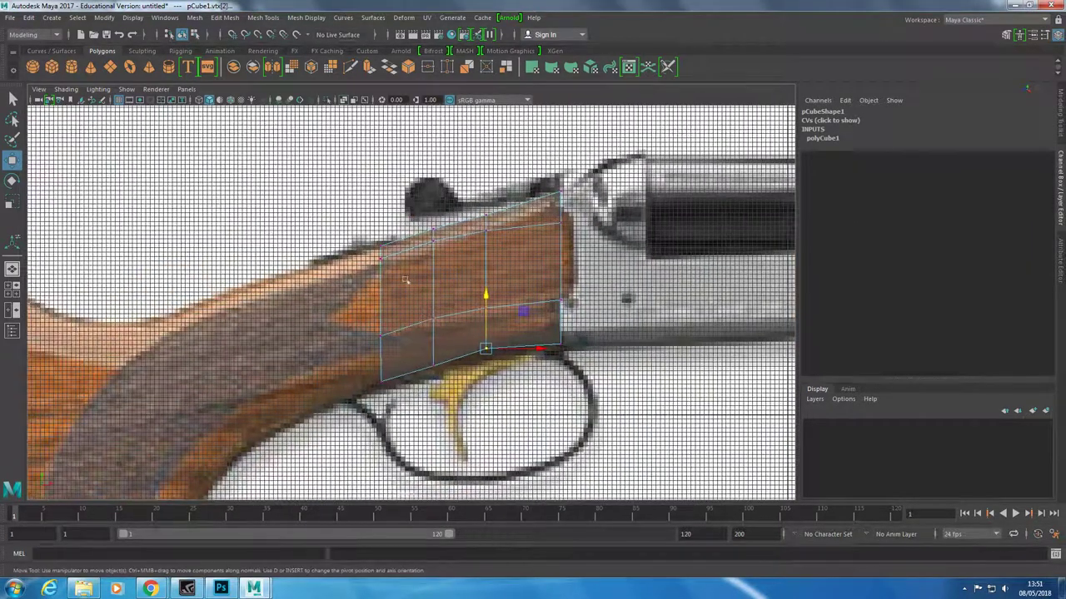
pyautogui.press('space')
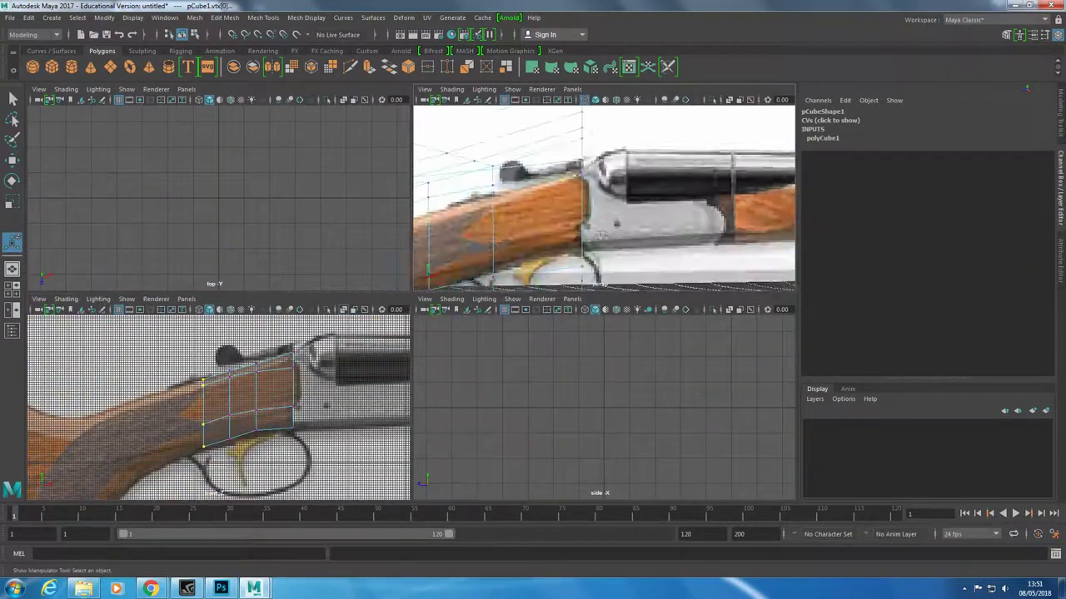
# Select the cube's end faces and reposition them with the Move tool
pyautogui.rightClick(658, 218)
pyautogui.keyDown('alt'); pyautogui.moveTo(658, 218); pyautogui.dragTo(582, 215); pyautogui.keyUp('alt')
pyautogui.click(573, 212)
pyautogui.press('F10')
pyautogui.press('w')
pyautogui.click(614, 197)
pyautogui.click(588, 195)
pyautogui.press('F8')
# Extrude the cube's end faces and pull the new section back toward the butt
pyautogui.rightClick(574, 224)
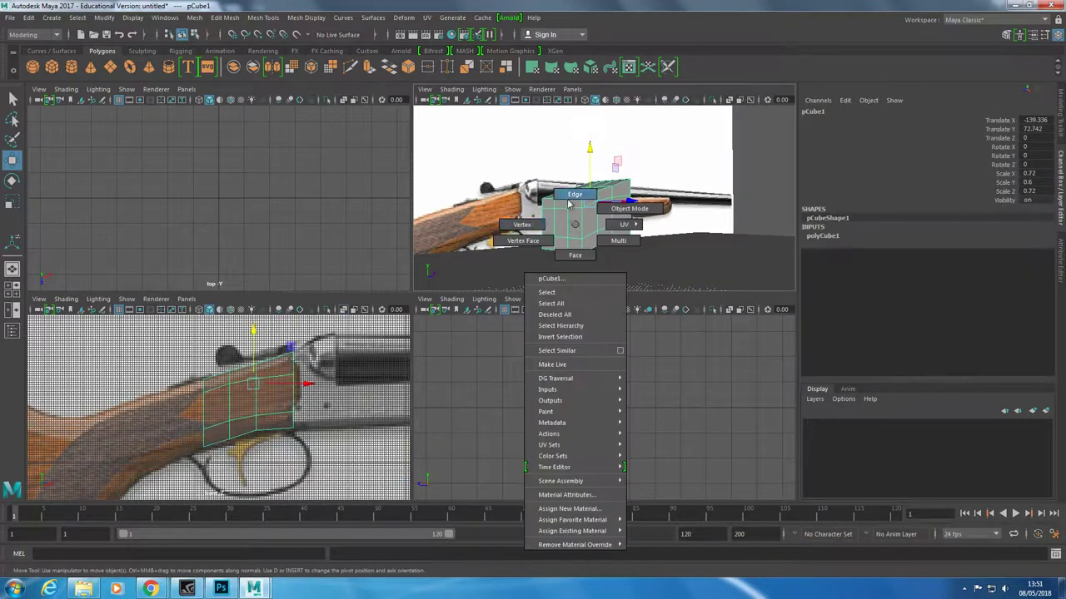
pyautogui.click(574, 255)
pyautogui.click(559, 235)
pyautogui.hotkey('ctrl', 'e')
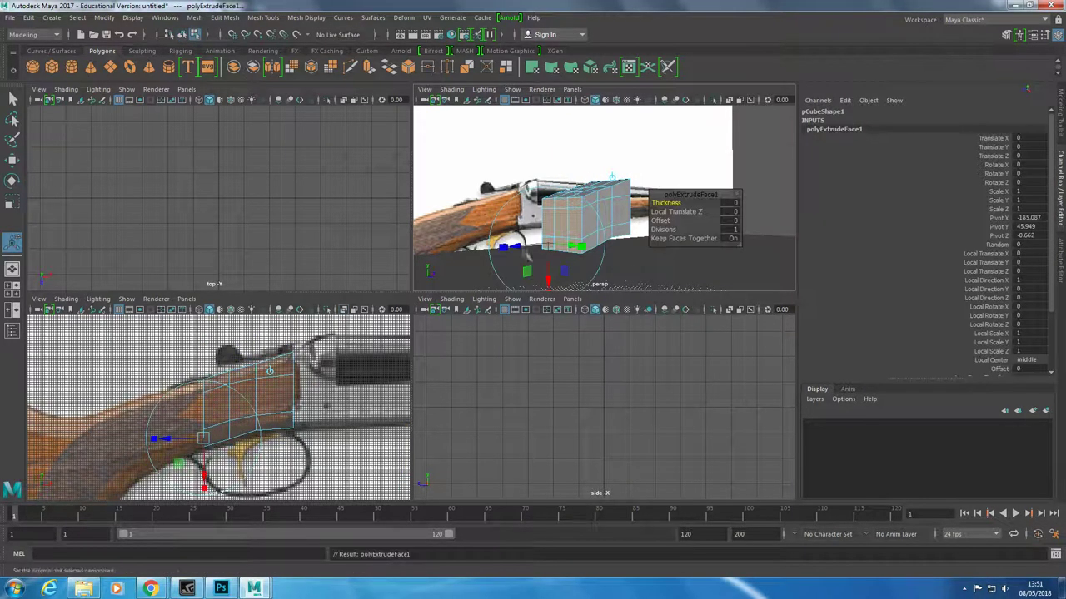
pyautogui.moveTo(574, 227); pyautogui.dragTo(516, 278)
pyautogui.press('w')
pyautogui.click(179, 408)
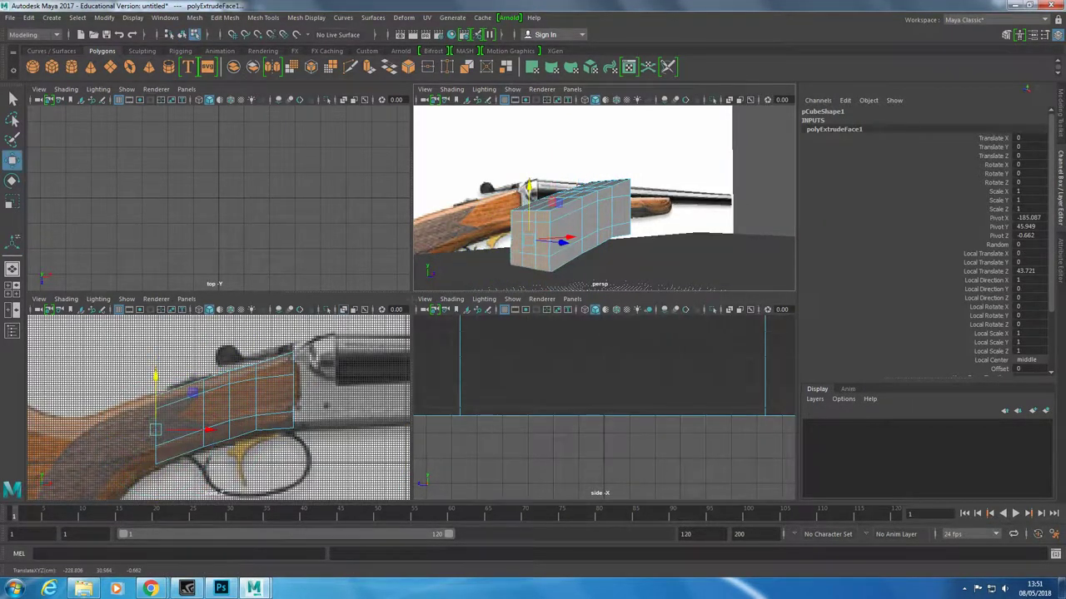
# In the front view, fit the new end vertices, including the top ones, to the stock outline
pyautogui.press('space')
pyautogui.moveTo(245, 265); pyautogui.dragTo(208, 279, button='right')
pyautogui.moveTo(220, 250); pyautogui.dragTo(254, 404)
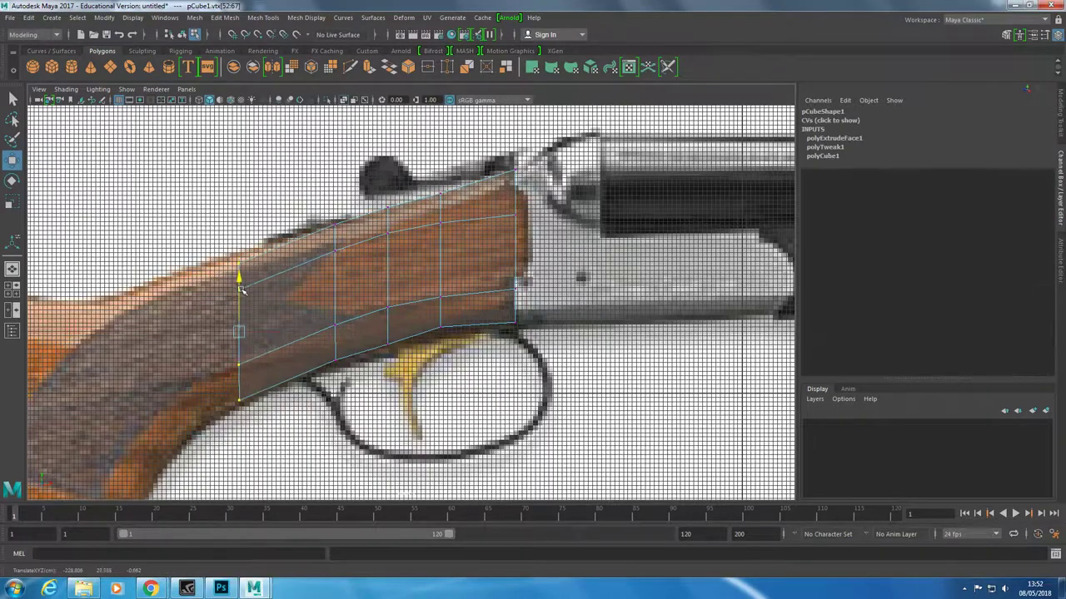
pyautogui.moveTo(241, 304)
pyautogui.mouseDown()
pyautogui.moveTo(264, 305)
pyautogui.moveTo(261, 283)
pyautogui.mouseUp()
pyautogui.moveTo(246, 337); pyautogui.dragTo(275, 366)
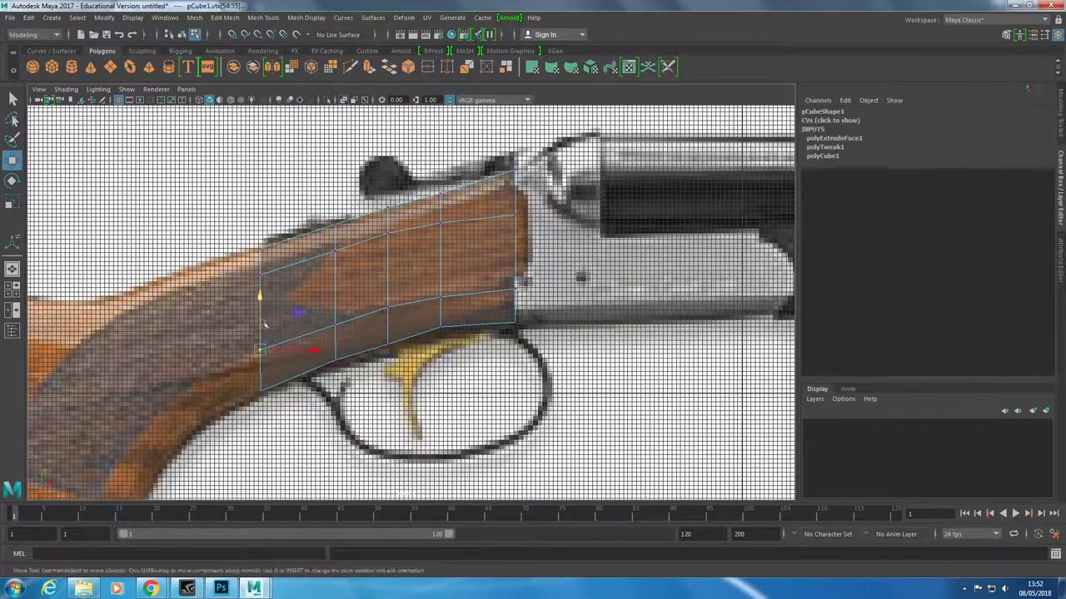
pyautogui.click(258, 327)
pyautogui.moveTo(241, 248); pyautogui.dragTo(279, 287)
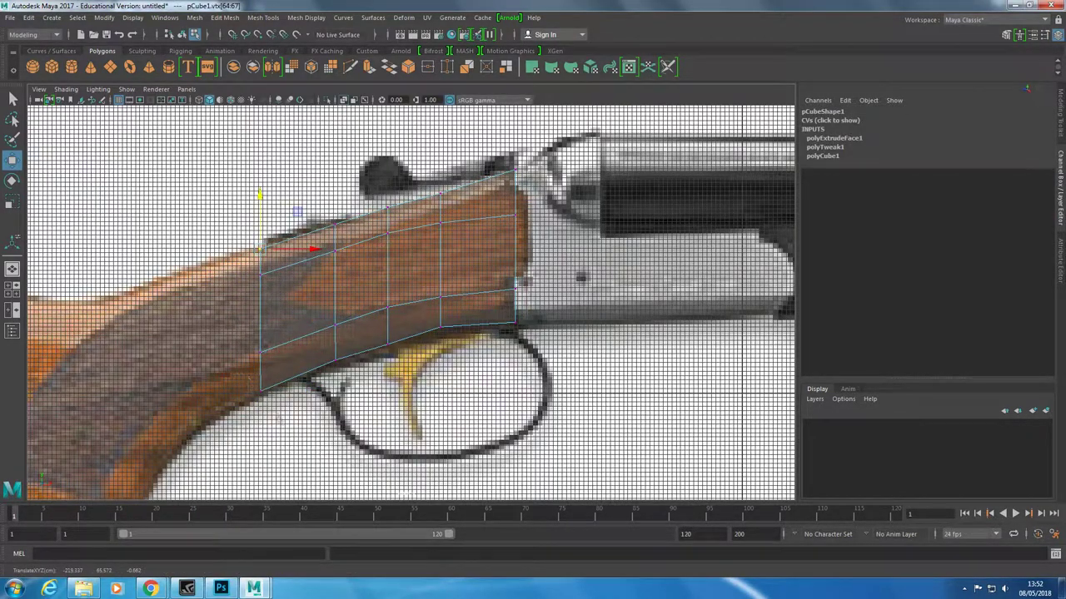
pyautogui.scroll(-5, 279, 287)
pyautogui.press('space')
# Extrude a further section, slide it along the stock, and snap two end vertices onto the outline
pyautogui.keyDown('shift'); pyautogui.moveTo(547, 233); pyautogui.dragTo(547, 218, button='right'); pyautogui.keyUp('shift')
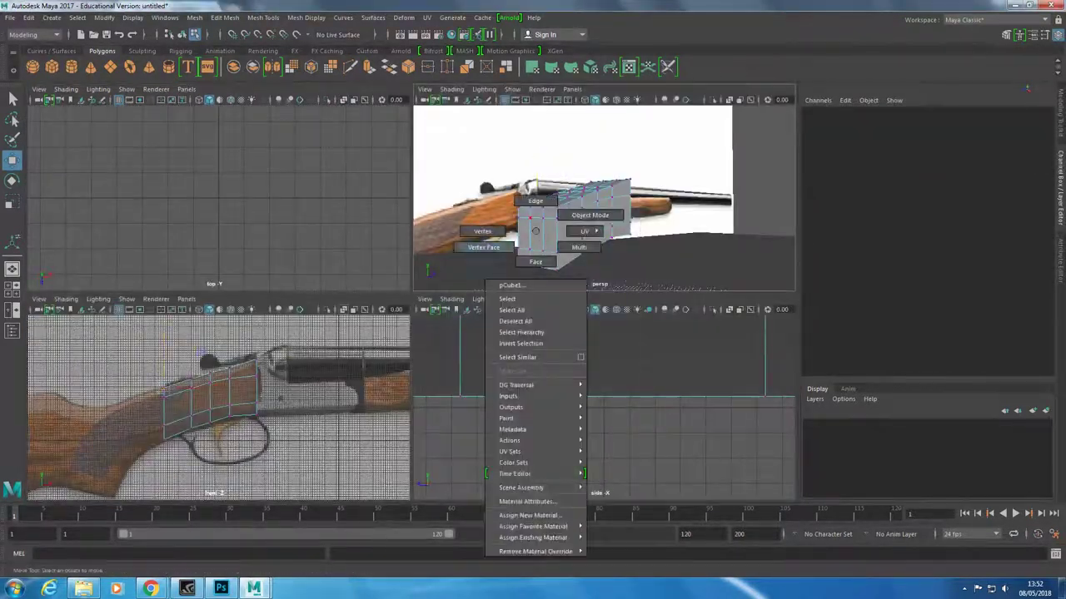
pyautogui.moveTo(547, 237); pyautogui.dragTo(517, 242)
pyautogui.press('w')
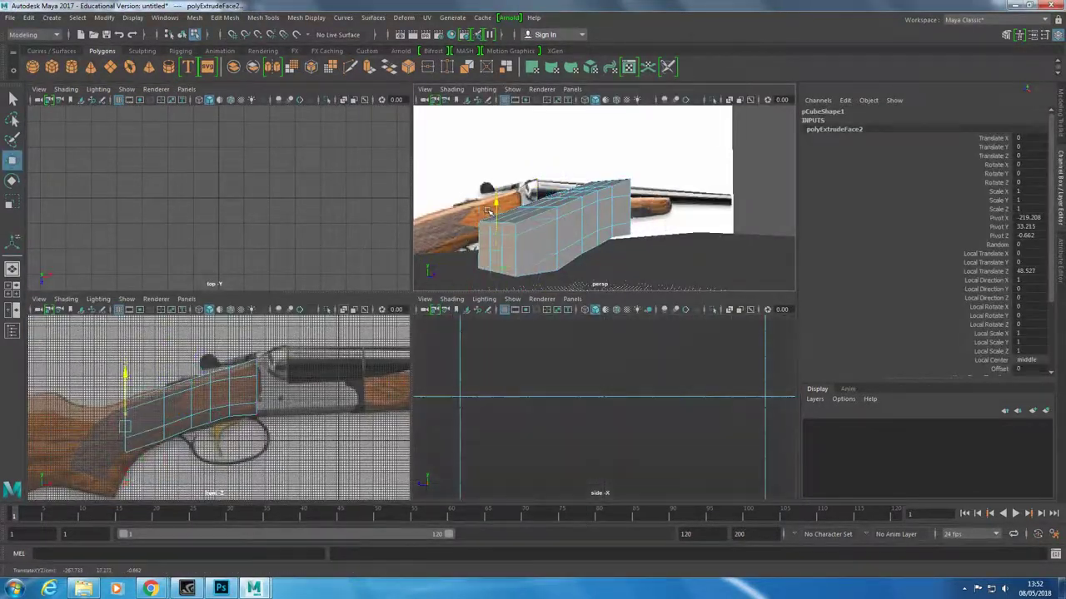
pyautogui.press('space')
pyautogui.moveTo(228, 324); pyautogui.dragTo(254, 325, button='middle')
pyautogui.scroll(3, 275, 333)
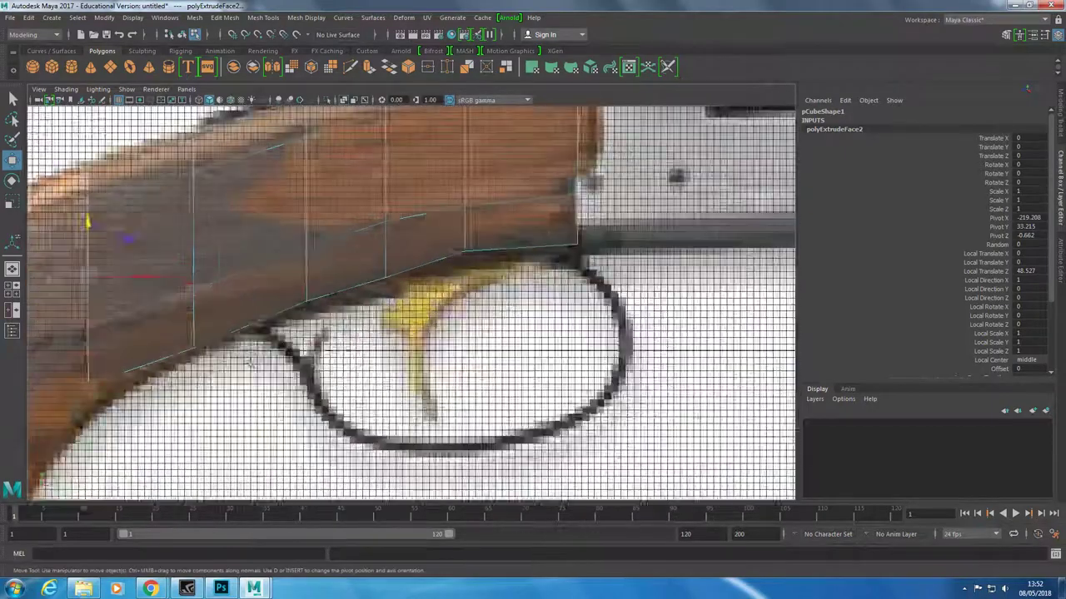
pyautogui.moveTo(262, 262); pyautogui.dragTo(225, 262, button='right')
pyautogui.moveTo(220, 391); pyautogui.dragTo(245, 416)
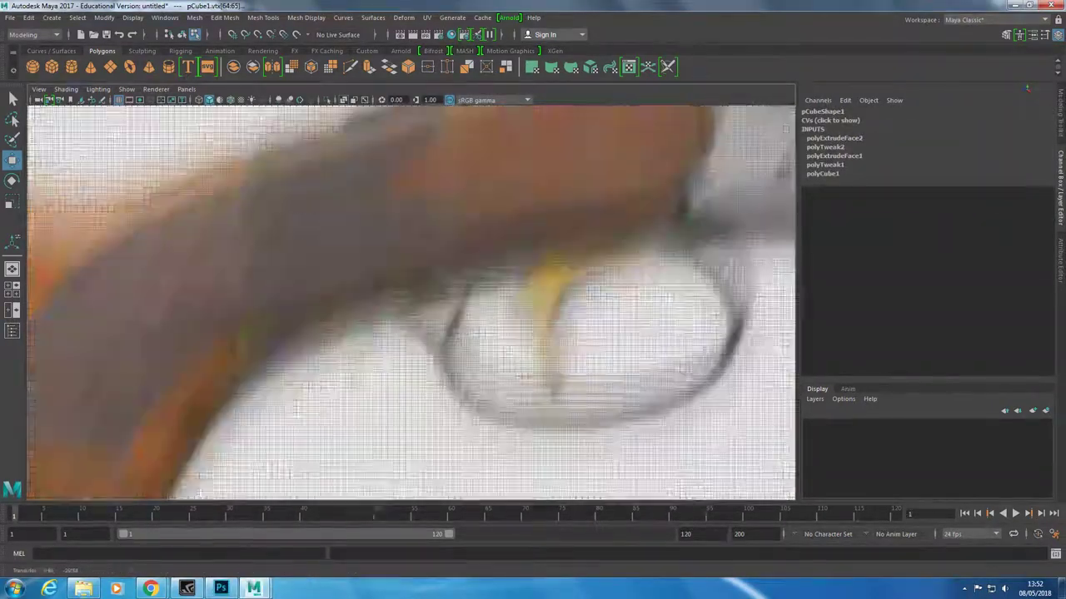
pyautogui.scroll(-3, 285, 333)
pyautogui.click(350, 274)
pyautogui.scroll(3, 375, 266)
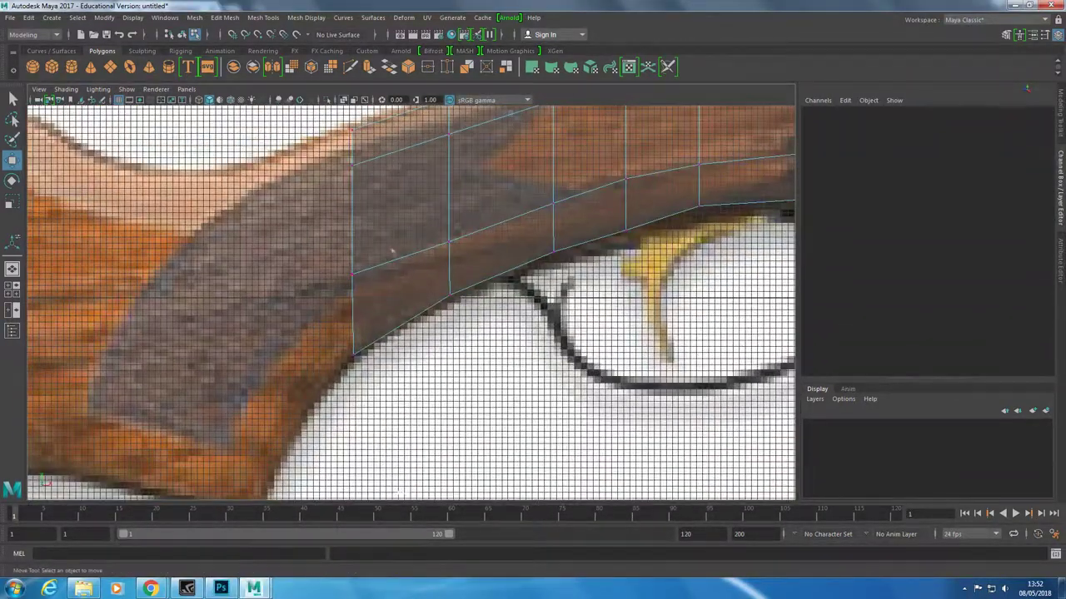
pyautogui.press('space')
pyautogui.press('space')
# Attempt another extrusion and undo the unwanted result
pyautogui.keyDown('shift'); pyautogui.moveTo(233, 281); pyautogui.dragTo(223, 355, button='right'); pyautogui.keyUp('shift')
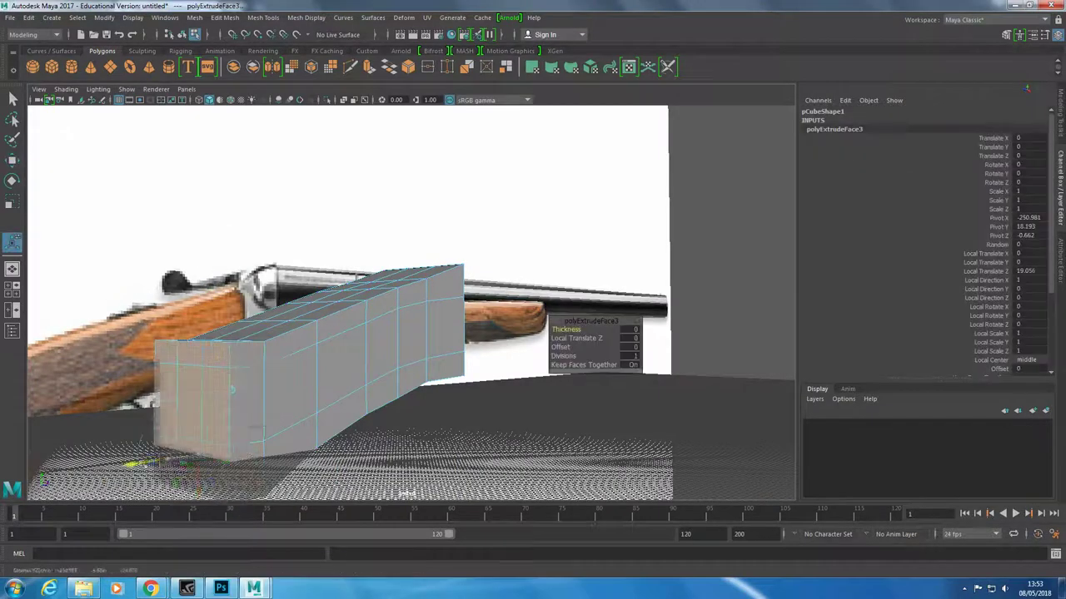
pyautogui.press('space')
pyautogui.press('space')
pyautogui.moveTo(350, 213); pyautogui.dragTo(325, 226, button='right')
pyautogui.hotkey('ctrl', 'z')
pyautogui.press('space')
pyautogui.press('space')
# Extrude a new section toward the butt and align its end vertex column to the stock's upper and lower edges
pyautogui.keyDown('shift'); pyautogui.moveTo(309, 316); pyautogui.dragTo(214, 317, button='right'); pyautogui.keyUp('shift')
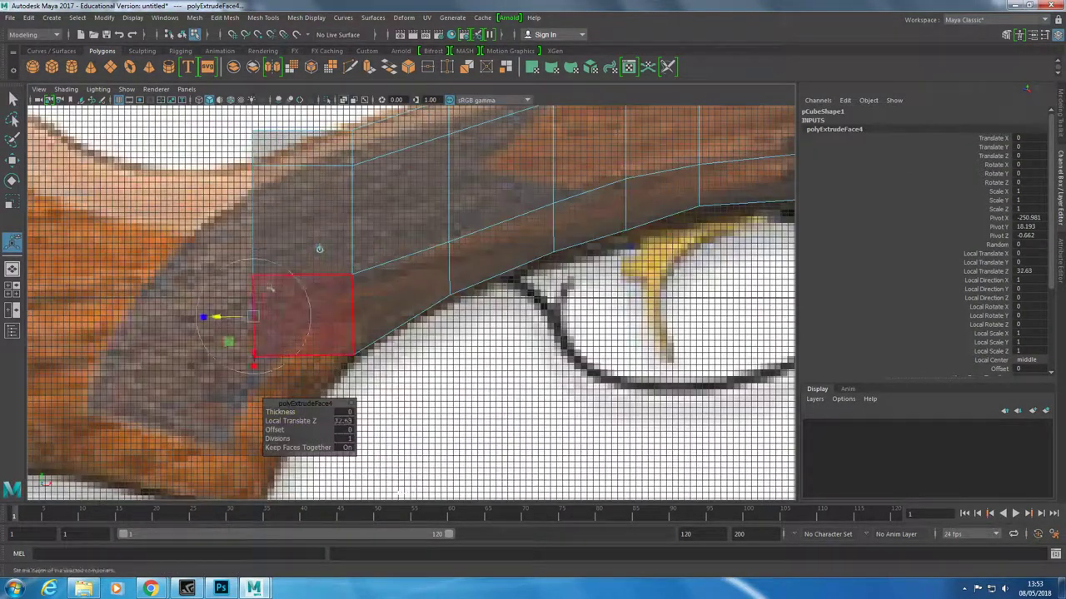
pyautogui.moveTo(306, 278); pyautogui.dragTo(342, 278)
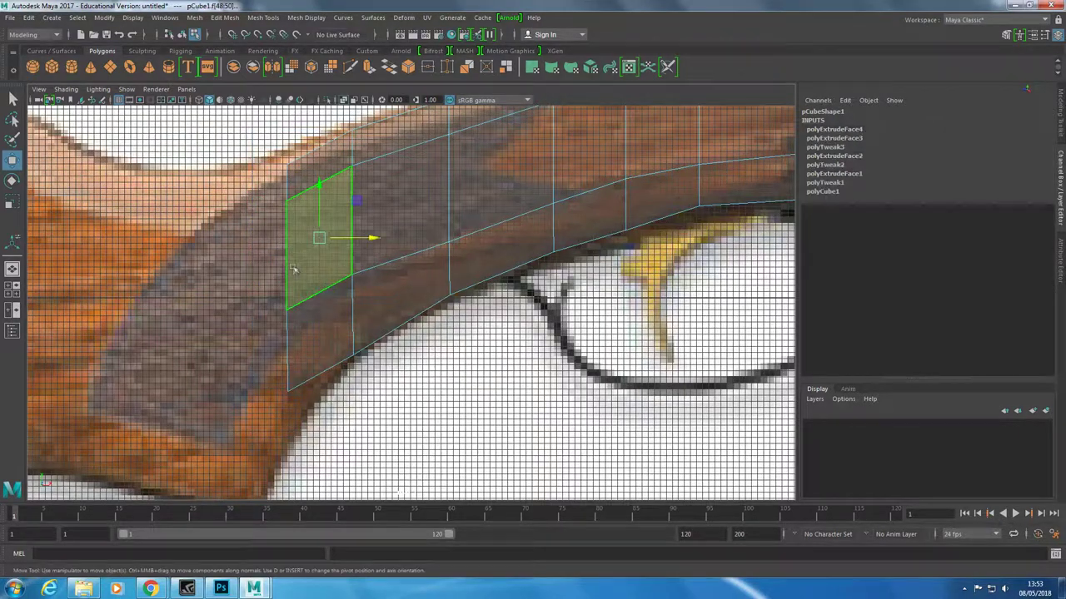
pyautogui.click(302, 238)
pyautogui.moveTo(275, 138); pyautogui.dragTo(301, 427)
pyautogui.click(290, 379)
pyautogui.moveTo(322, 381); pyautogui.dragTo(362, 413)
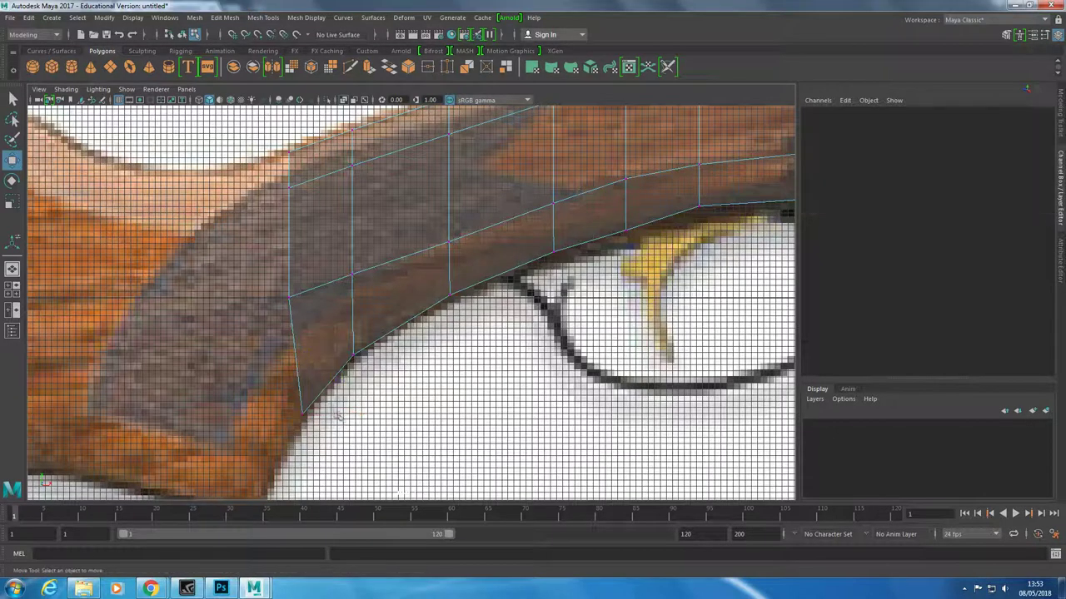
pyautogui.moveTo(291, 296); pyautogui.dragTo(303, 297)
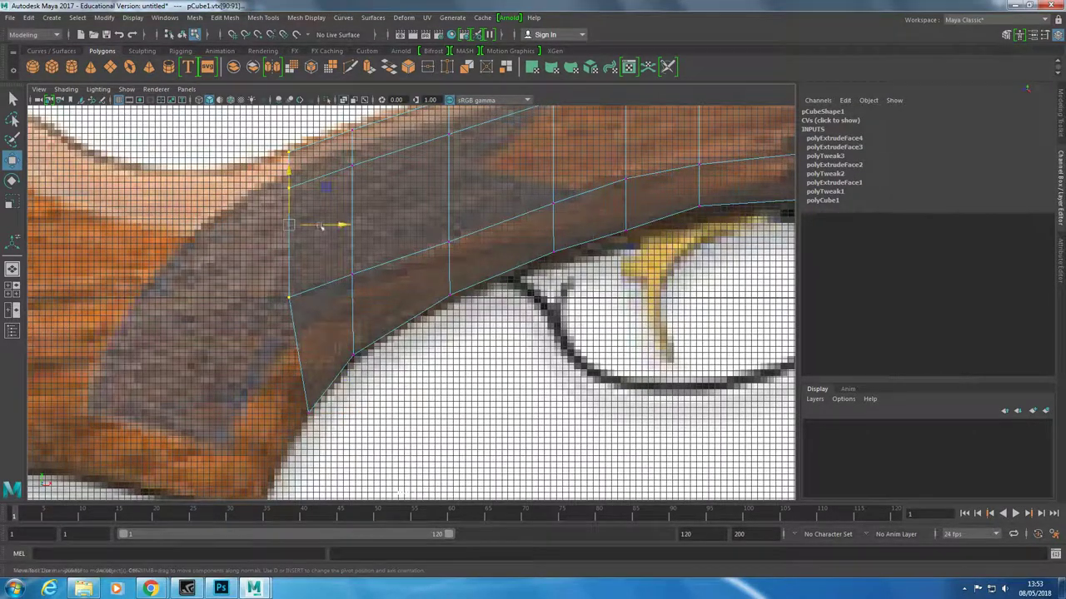
pyautogui.moveTo(329, 225); pyautogui.dragTo(316, 223)
pyautogui.moveTo(307, 152); pyautogui.dragTo(330, 163)
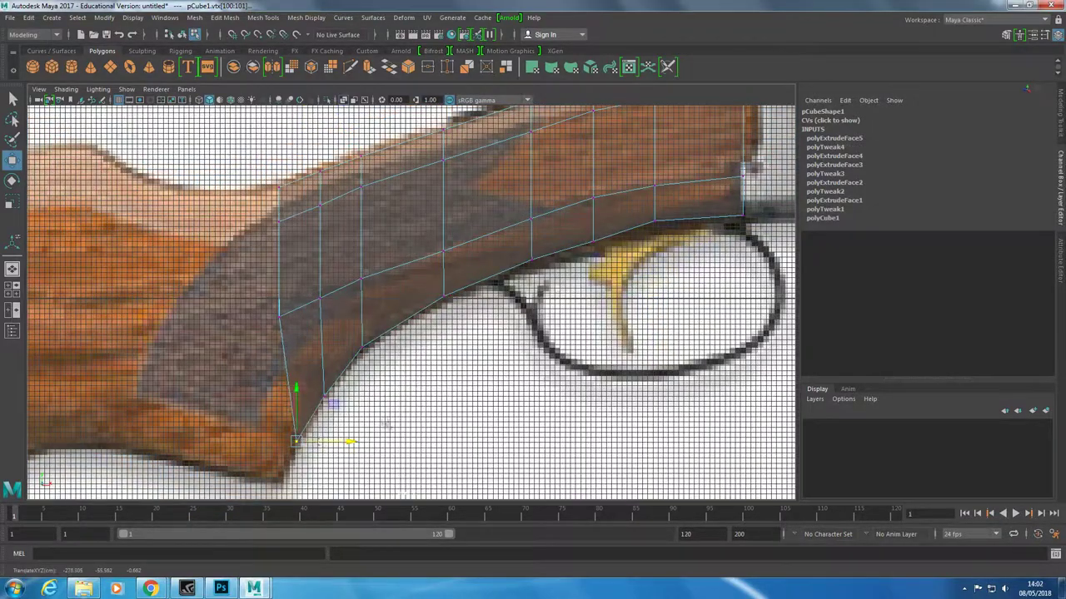
pyautogui.press('space')
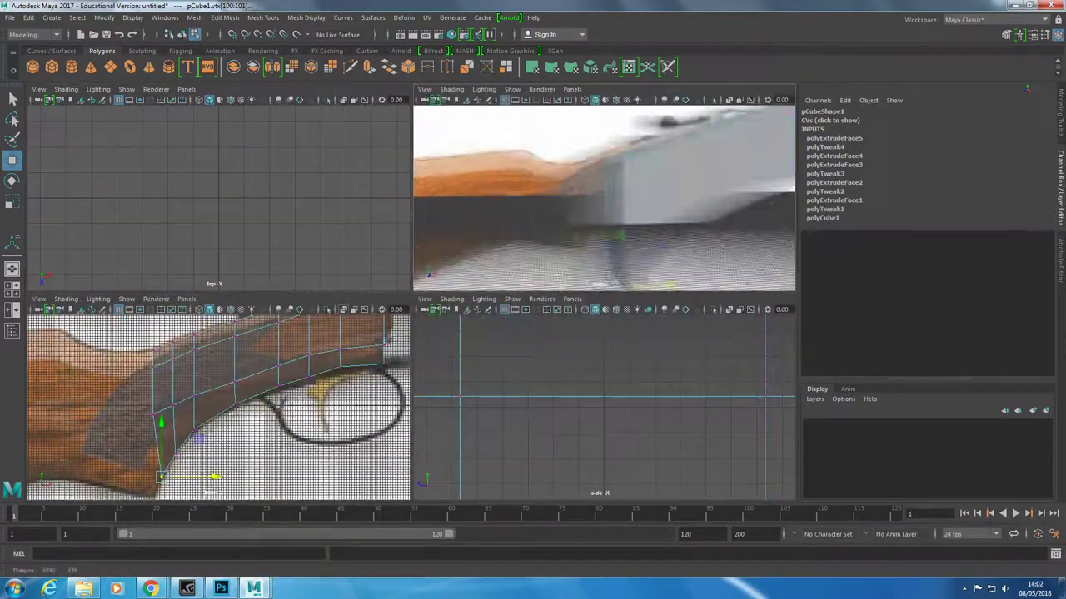
# Extrude the end faces along the stock and fit the end and bottom corner vertices to the outline
pyautogui.moveTo(612, 185); pyautogui.dragTo(606, 220, button='right')
pyautogui.hotkey('ctrl', 'e')
pyautogui.moveTo(620, 241)
pyautogui.mouseDown()
pyautogui.moveTo(612, 248)
pyautogui.moveTo(620, 237)
pyautogui.moveTo(583, 208)
pyautogui.mouseUp()
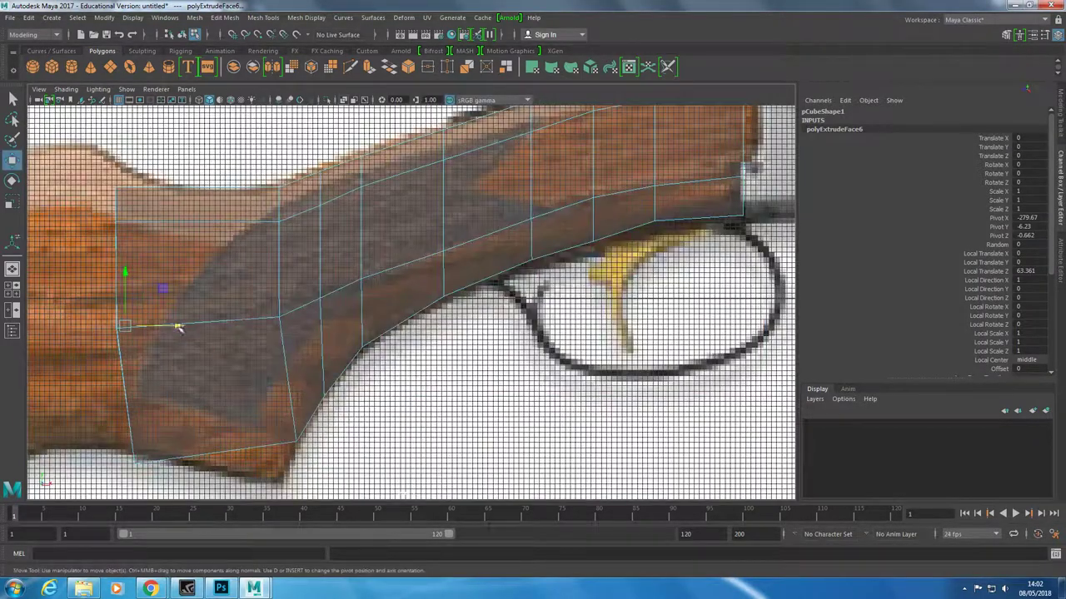
pyautogui.moveTo(179, 321); pyautogui.dragTo(286, 328)
pyautogui.click(232, 327)
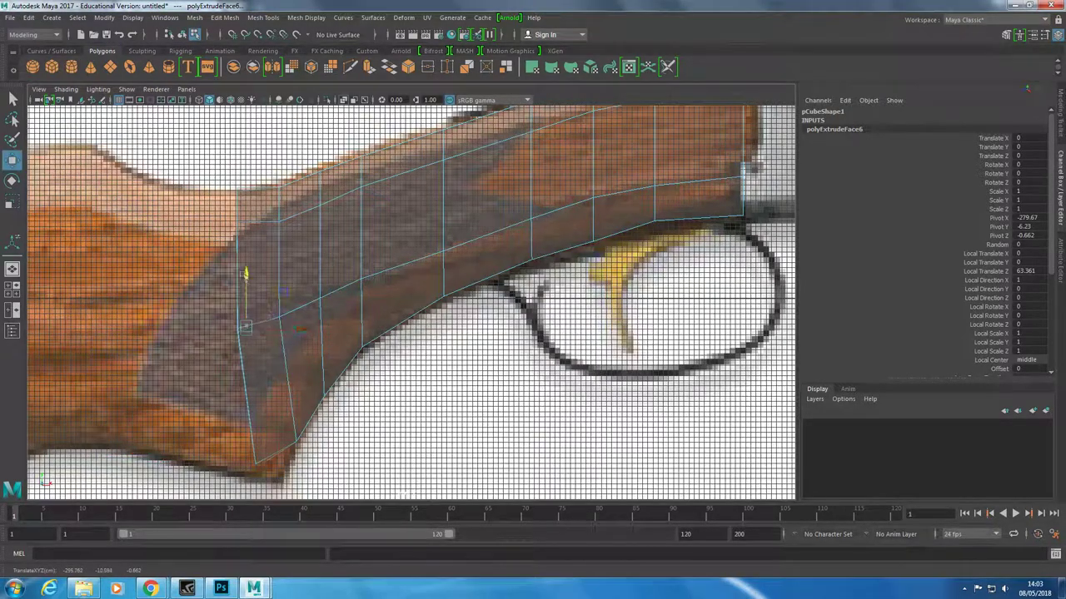
pyautogui.click(288, 469)
pyautogui.moveTo(243, 456); pyautogui.dragTo(279, 478)
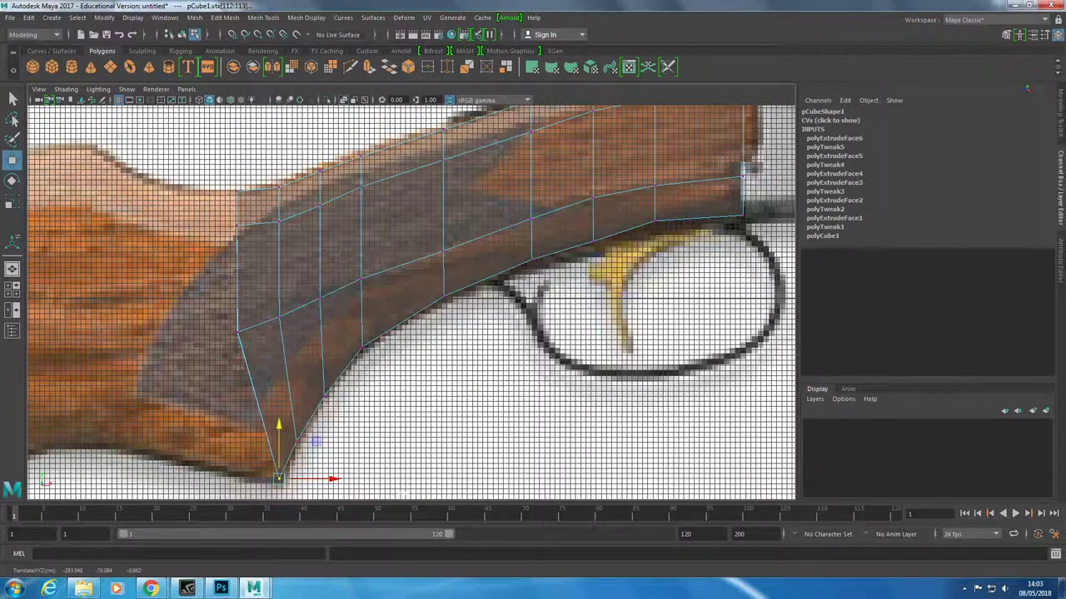
pyautogui.moveTo(208, 178); pyautogui.dragTo(258, 372)
pyautogui.moveTo(278, 265); pyautogui.dragTo(308, 268)
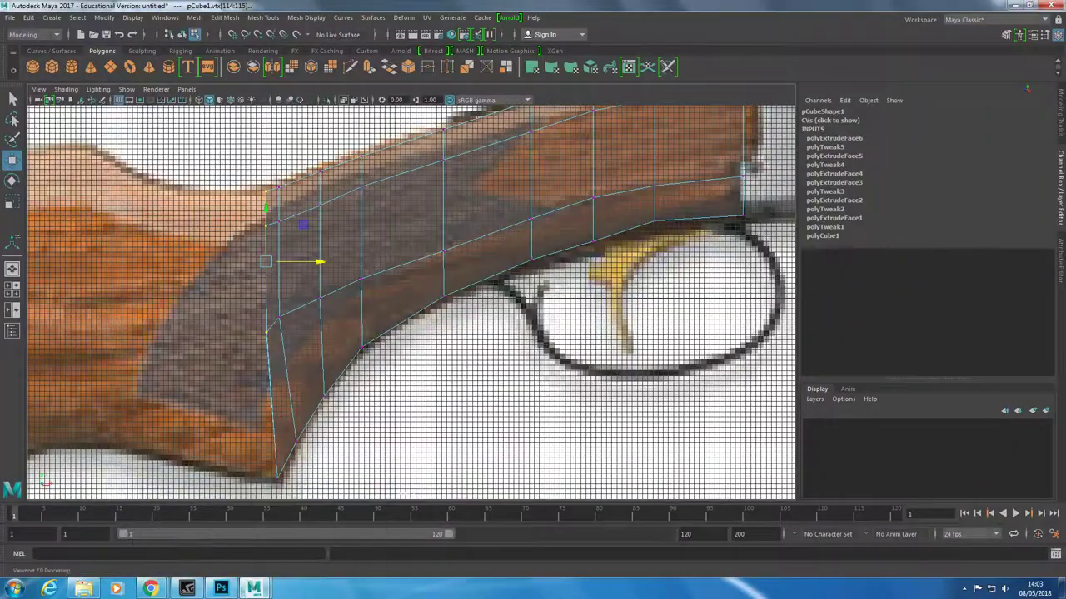
# Extrude the end face one more section and nudge its bottom-left vertices onto the stock outline
pyautogui.press('space')
pyautogui.rightClick(582, 235)
pyautogui.click(591, 233)
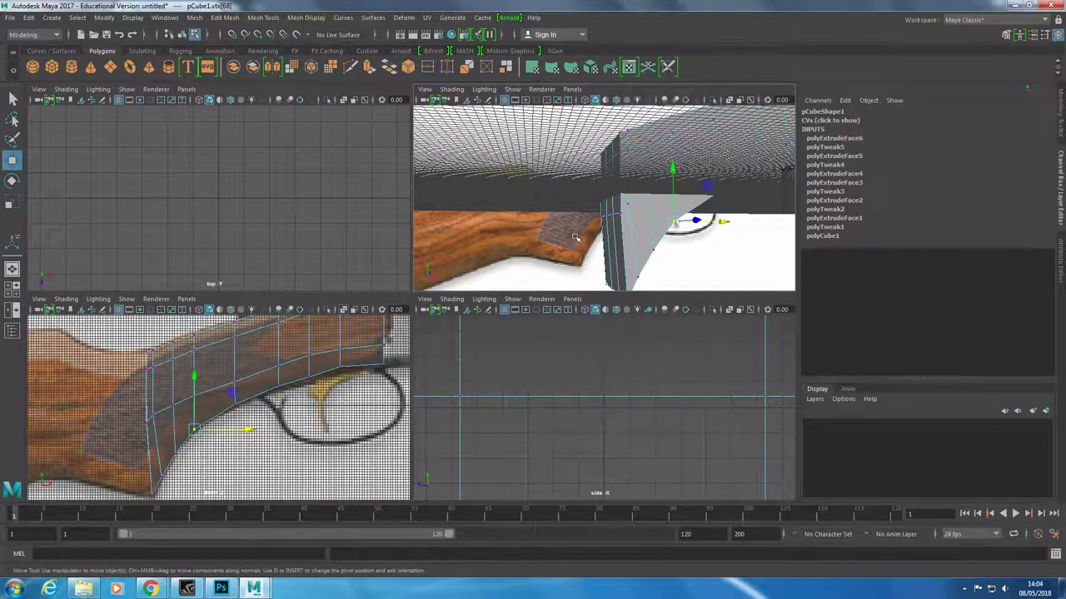
pyautogui.keyDown('shift'); pyautogui.moveTo(574, 237); pyautogui.dragTo(575, 208, button='right'); pyautogui.keyUp('shift')
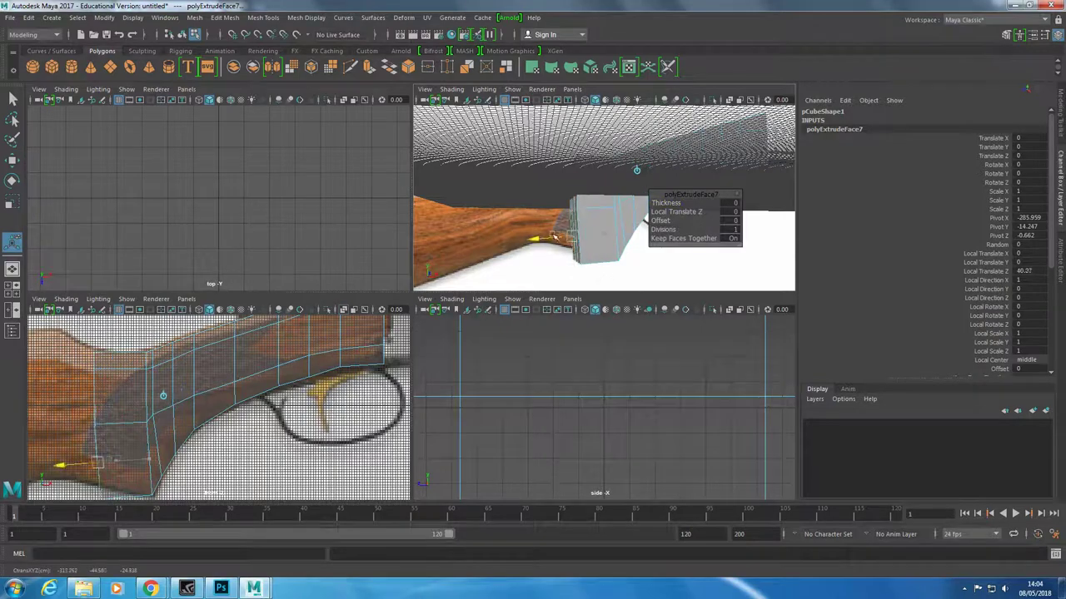
pyautogui.press('space')
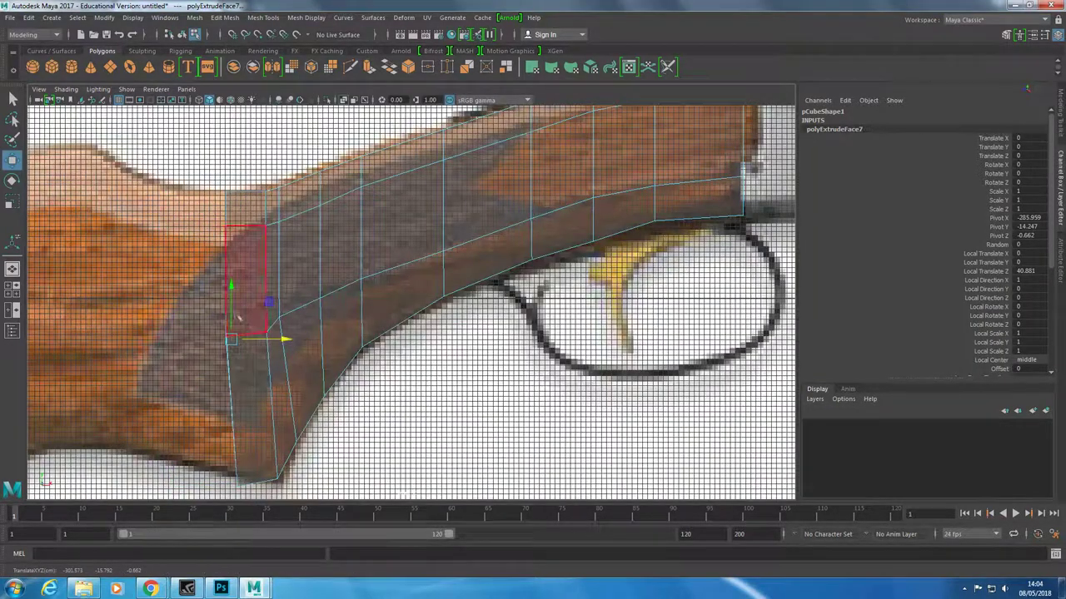
pyautogui.moveTo(234, 269); pyautogui.dragTo(178, 274, button='right')
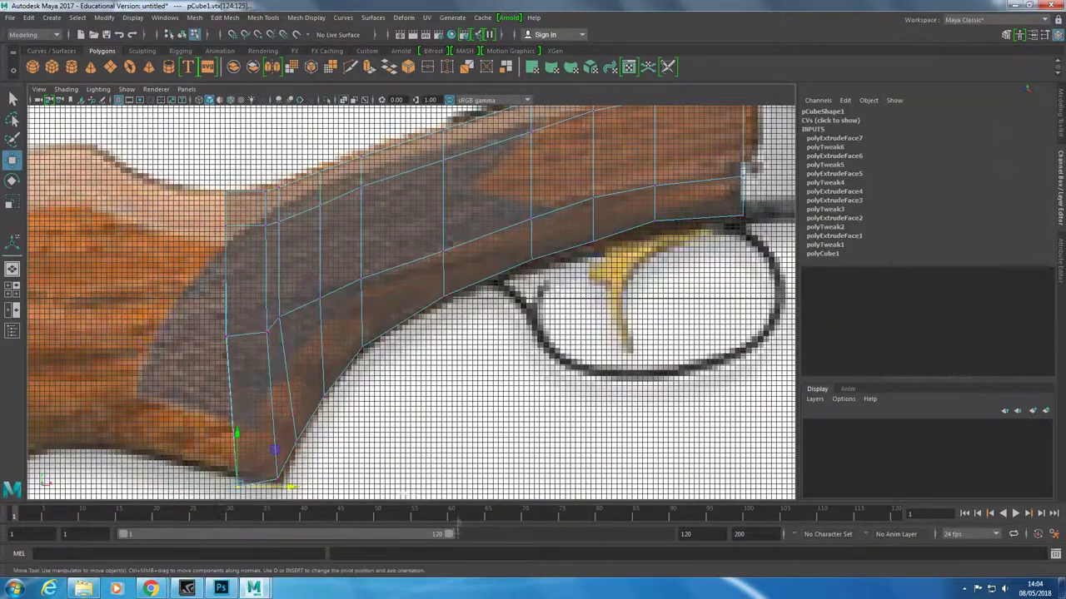
pyautogui.keyDown('alt'); pyautogui.moveTo(270, 516); pyautogui.dragTo(264, 468, button='middle'); pyautogui.keyUp('alt')
pyautogui.moveTo(267, 468); pyautogui.dragTo(254, 408)
pyautogui.moveTo(265, 405); pyautogui.dragTo(267, 393)
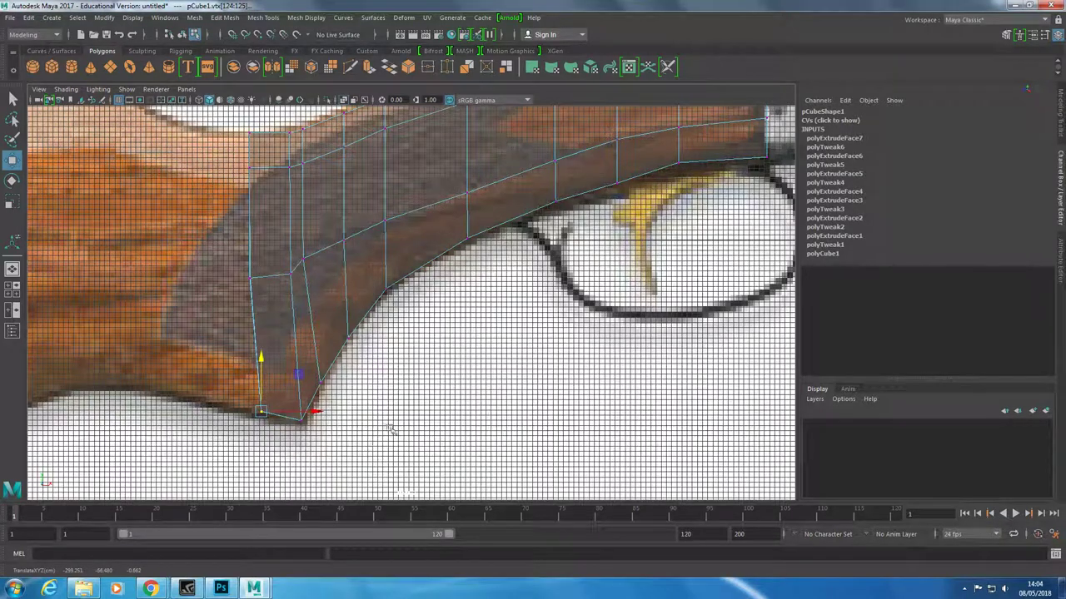
pyautogui.click(269, 375)
pyautogui.keyDown('alt'); pyautogui.moveTo(269, 375); pyautogui.dragTo(377, 384, button='middle'); pyautogui.keyUp('alt')
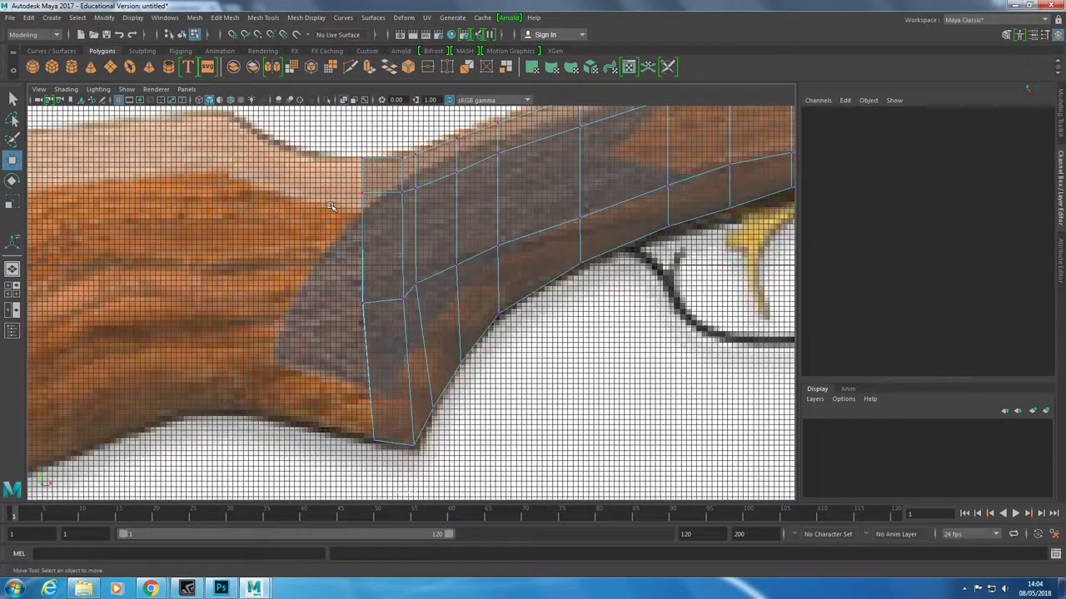
pyautogui.press('space')
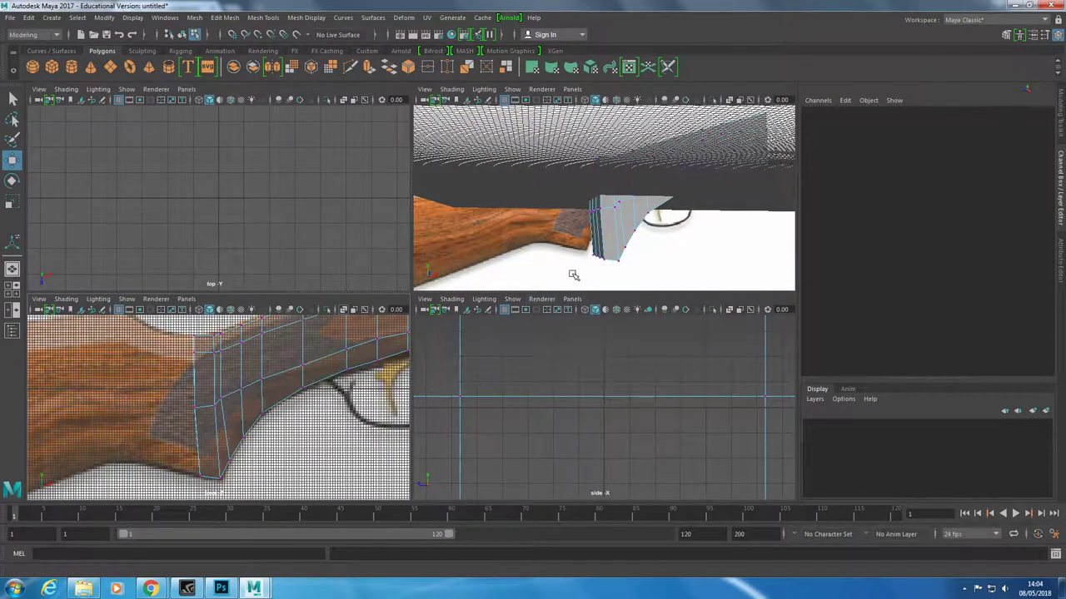
pyautogui.keyDown('alt'); pyautogui.moveTo(572, 275); pyautogui.dragTo(600, 216); pyautogui.keyUp('alt')
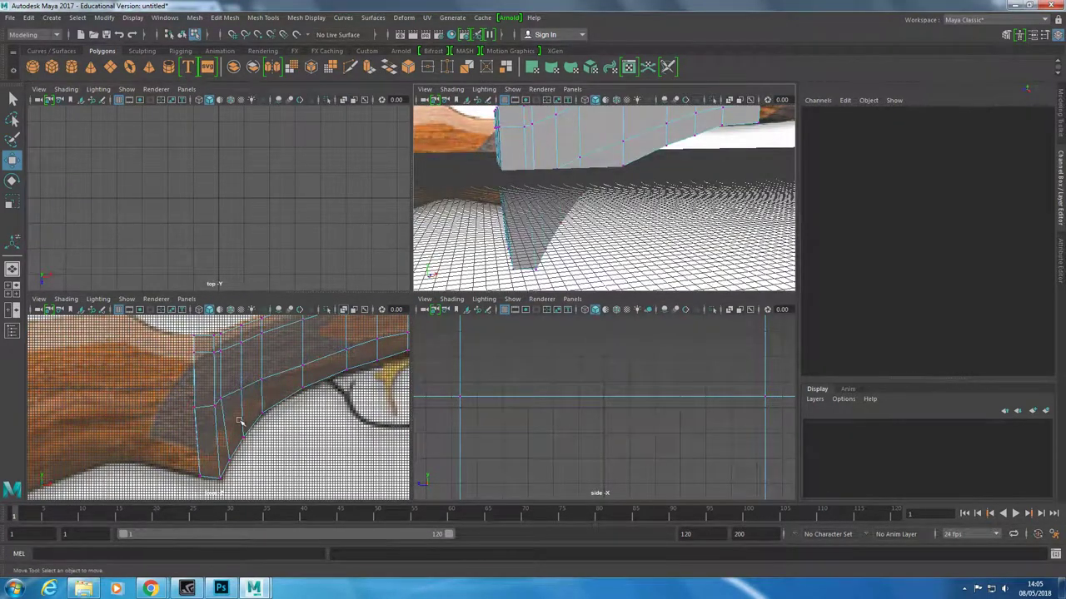
# Extrude the stock's end face toward the butt and move its bottom-left vertices onto the outline
pyautogui.scroll(3, 420, 288)
pyautogui.click(533, 233)
pyautogui.hotkey('ctrl', 'e')
pyautogui.moveTo(475, 245); pyautogui.dragTo(398, 265)
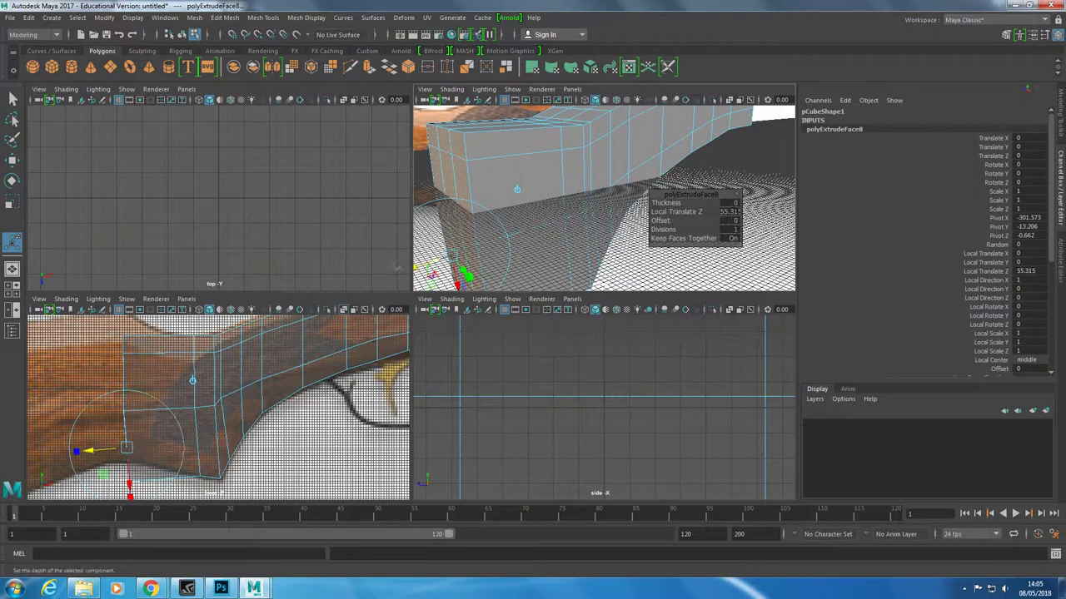
pyautogui.press('space')
pyautogui.press('w')
pyautogui.moveTo(295, 375)
pyautogui.mouseDown()
pyautogui.moveTo(302, 237)
pyautogui.moveTo(314, 252)
pyautogui.mouseUp()
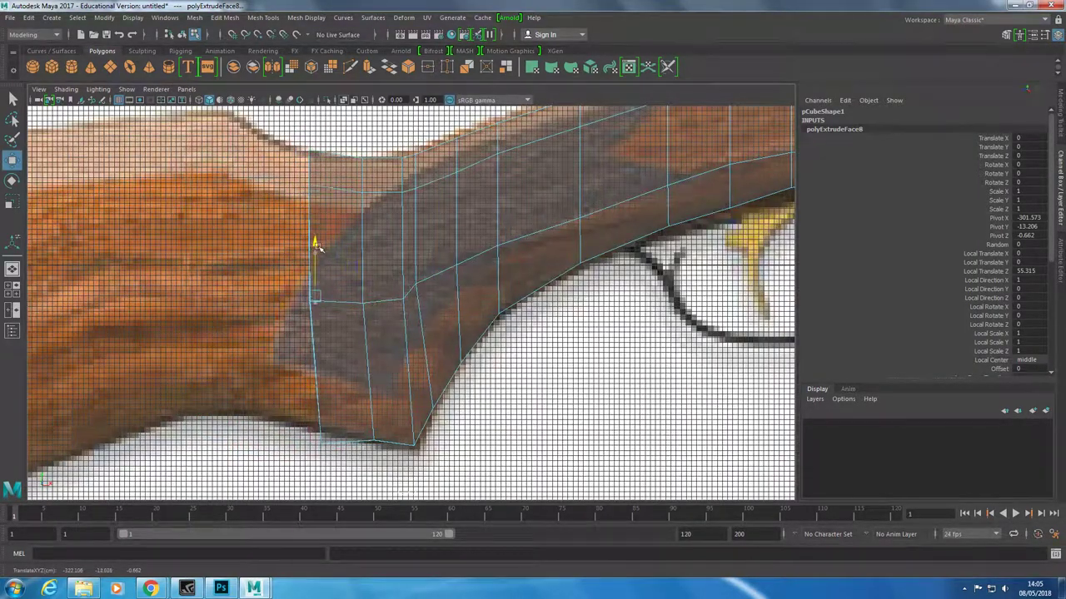
pyautogui.moveTo(317, 350); pyautogui.dragTo(275, 349, button='right')
pyautogui.moveTo(304, 421); pyautogui.dragTo(333, 445)
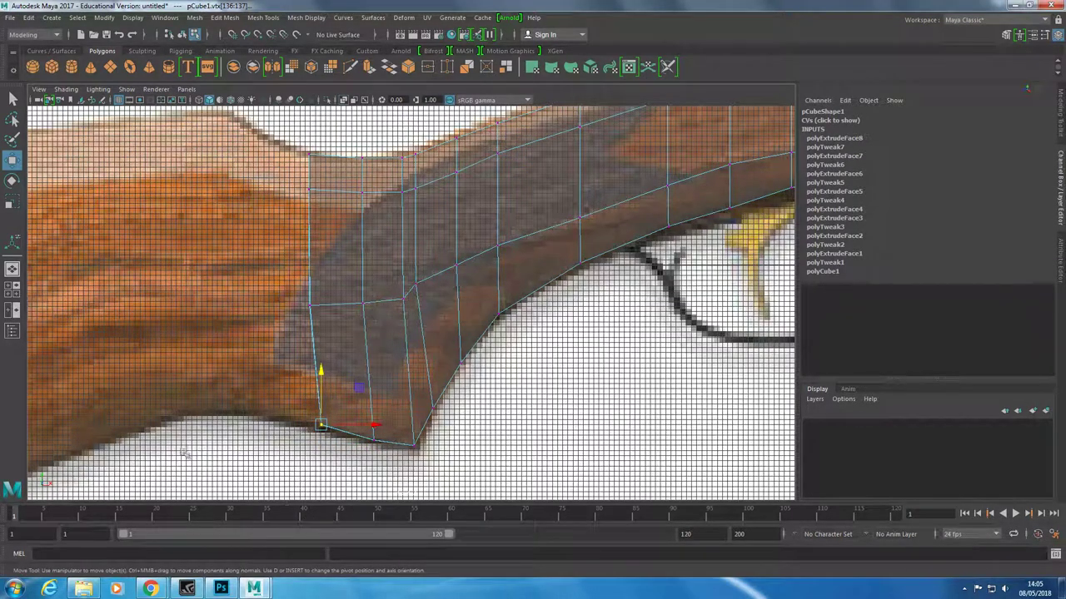
# Extrude another section and pull its new bottom-left vertices onto the stock outline
pyautogui.press('space')
pyautogui.hotkey('ctrl', 'e')
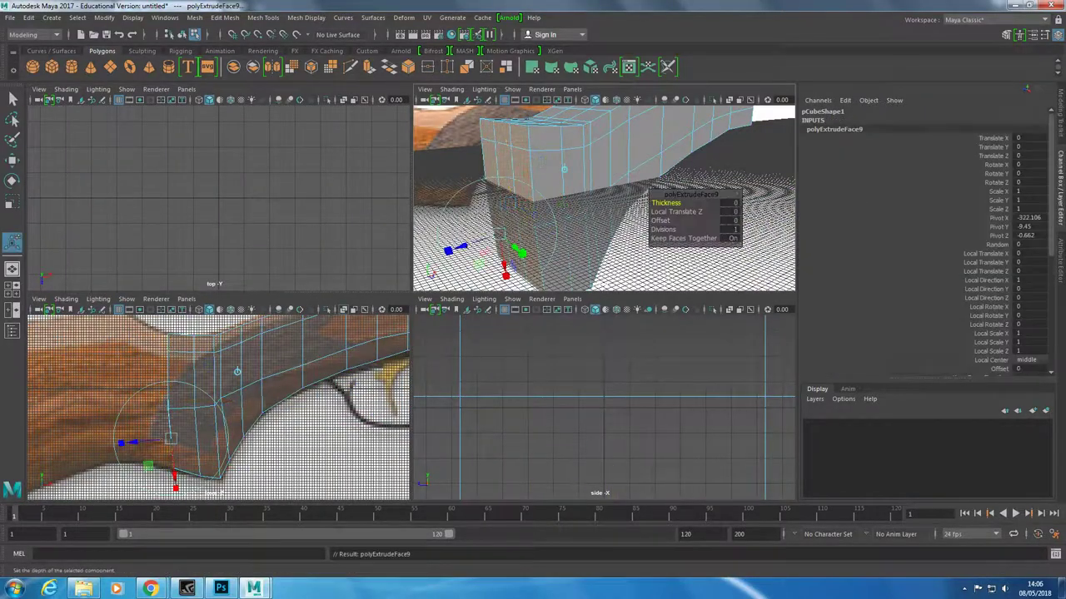
pyautogui.press('space')
pyautogui.press('space')
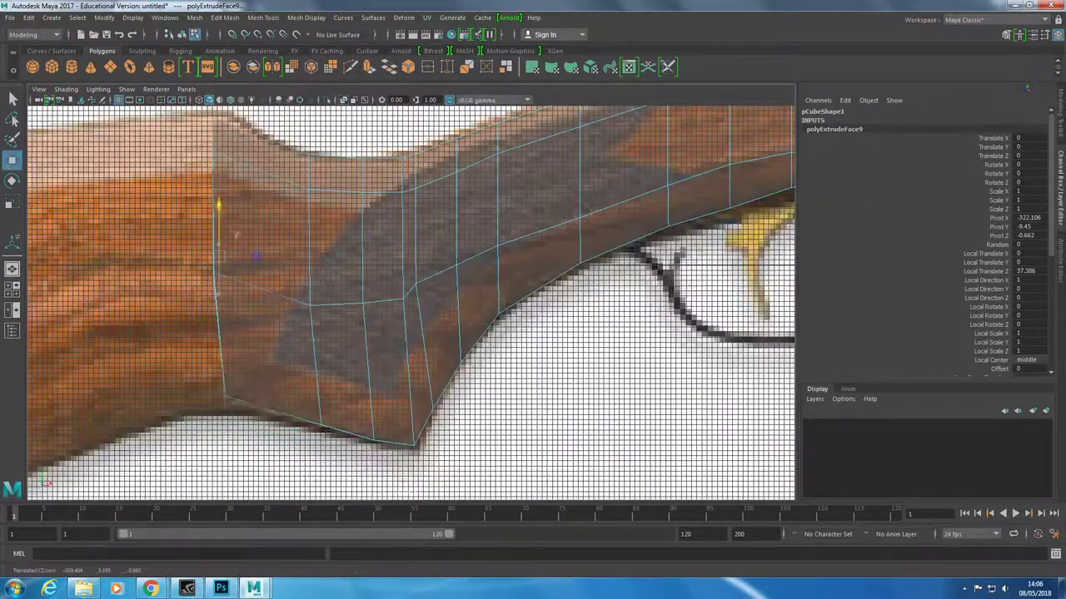
pyautogui.moveTo(240, 271); pyautogui.dragTo(193, 275, button='right')
pyautogui.moveTo(233, 399); pyautogui.dragTo(260, 422)
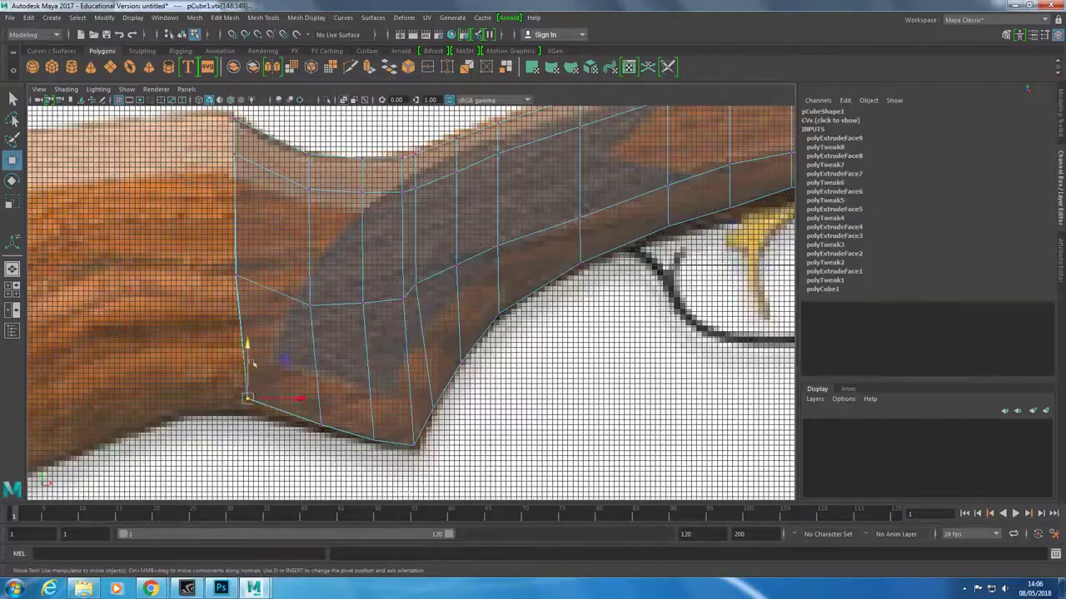
pyautogui.click(214, 440)
pyautogui.scroll(-6, 215, 440)
pyautogui.scroll(4, 433, 353)
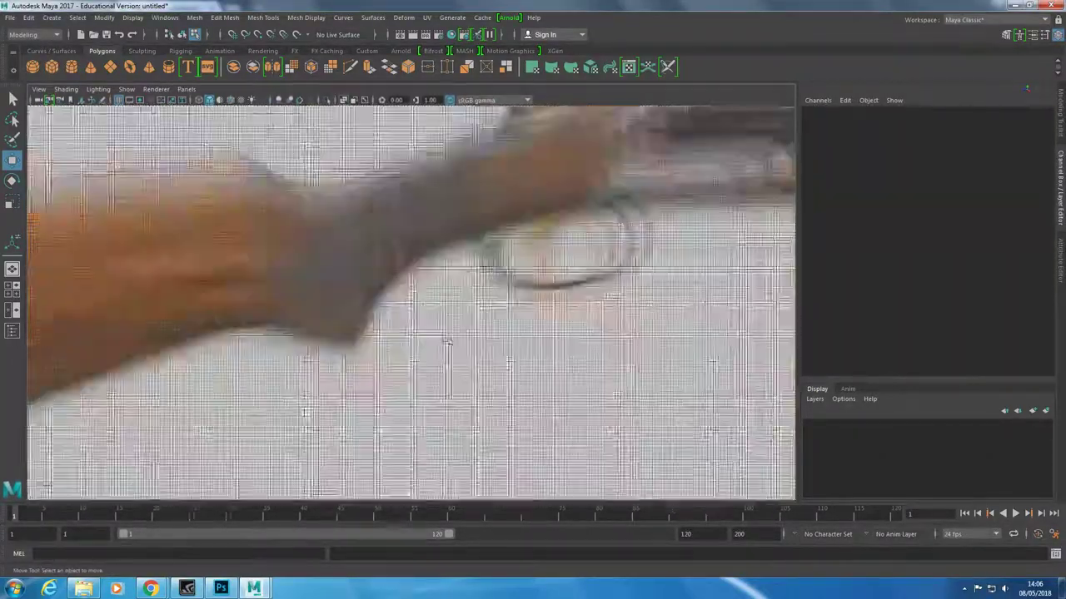
pyautogui.scroll(-3, 447, 341)
pyautogui.scroll(2, 447, 342)
# Extrude the end face again, pushing it 45.832 units toward the butt
pyautogui.press('space')
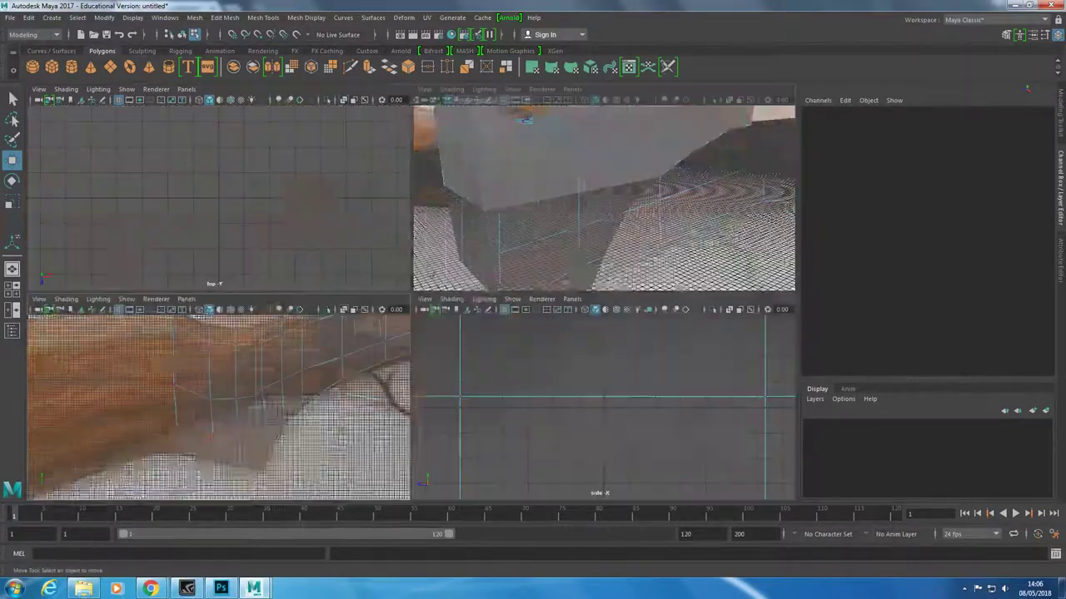
pyautogui.hotkey('ctrl', 'e')
pyautogui.moveTo(233, 374); pyautogui.dragTo(83, 433)
pyautogui.press('space')
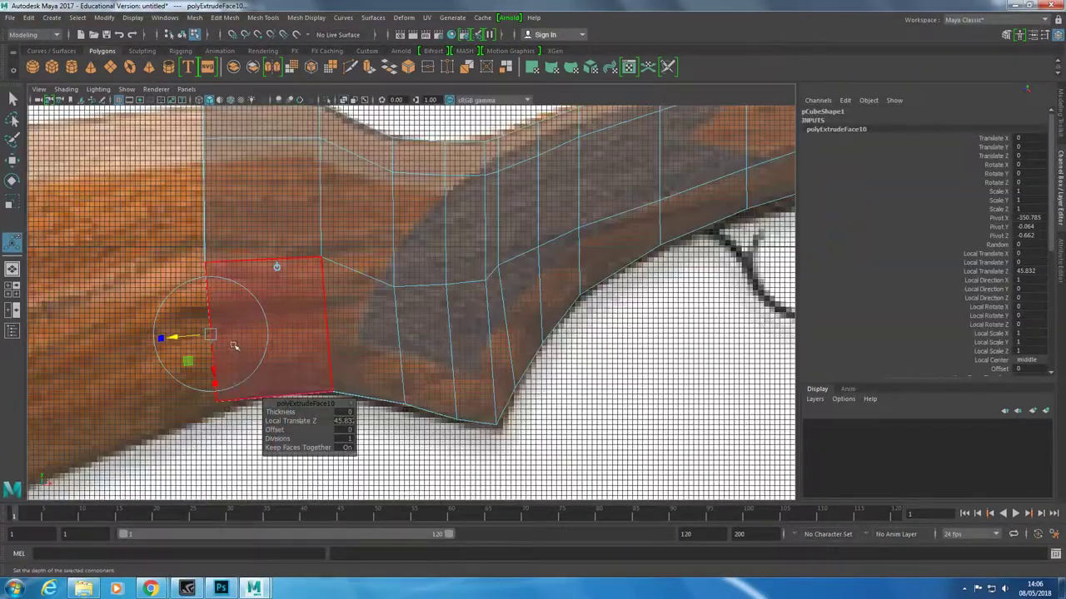
# Fit the stock's end vertex columns to the reference outline in the front view
pyautogui.scroll(-2, 235, 346)
pyautogui.press('F9')
pyautogui.click(250, 425)
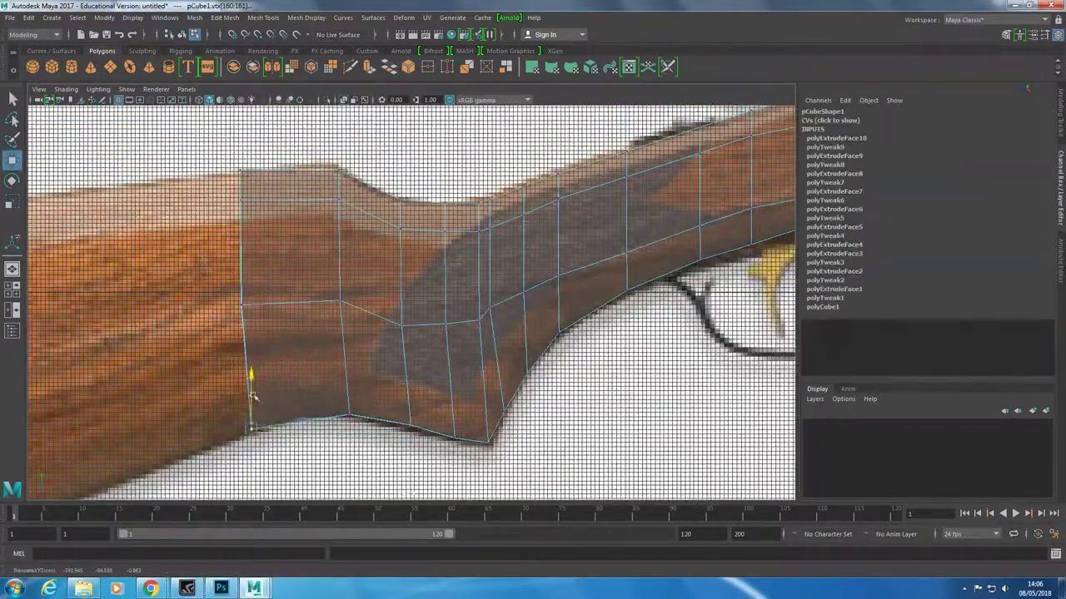
pyautogui.moveTo(218, 154); pyautogui.dragTo(268, 449)
pyautogui.moveTo(296, 303); pyautogui.dragTo(347, 302)
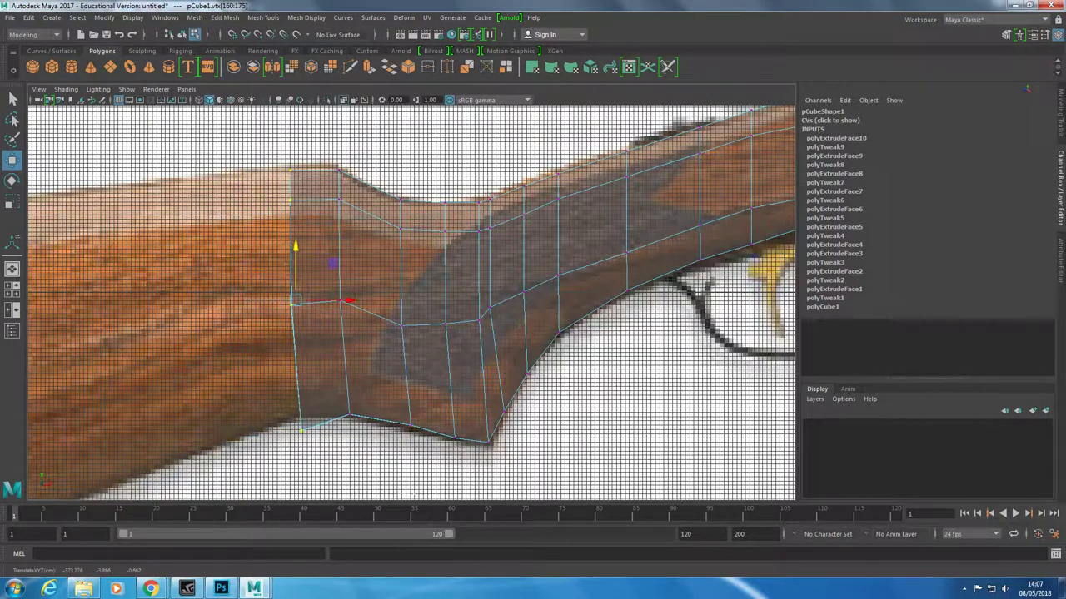
pyautogui.moveTo(329, 163); pyautogui.dragTo(358, 433)
pyautogui.moveTo(342, 245); pyautogui.dragTo(343, 235)
pyautogui.click(344, 407)
pyautogui.moveTo(275, 154)
pyautogui.mouseDown()
pyautogui.moveTo(314, 433)
pyautogui.moveTo(302, 398)
pyautogui.mouseUp()
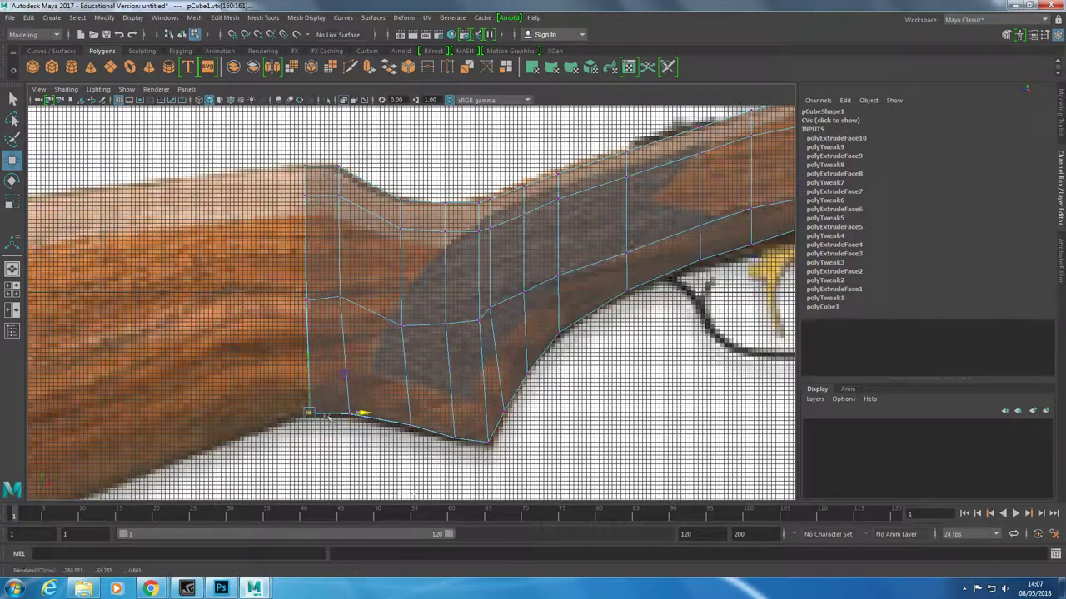
# Extrude the end face, then fit the new section's left edge and bottom-left vertex to the outline
pyautogui.press('space')
pyautogui.keyDown('shift'); pyautogui.moveTo(514, 195); pyautogui.dragTo(511, 171, button='right'); pyautogui.keyUp('shift')
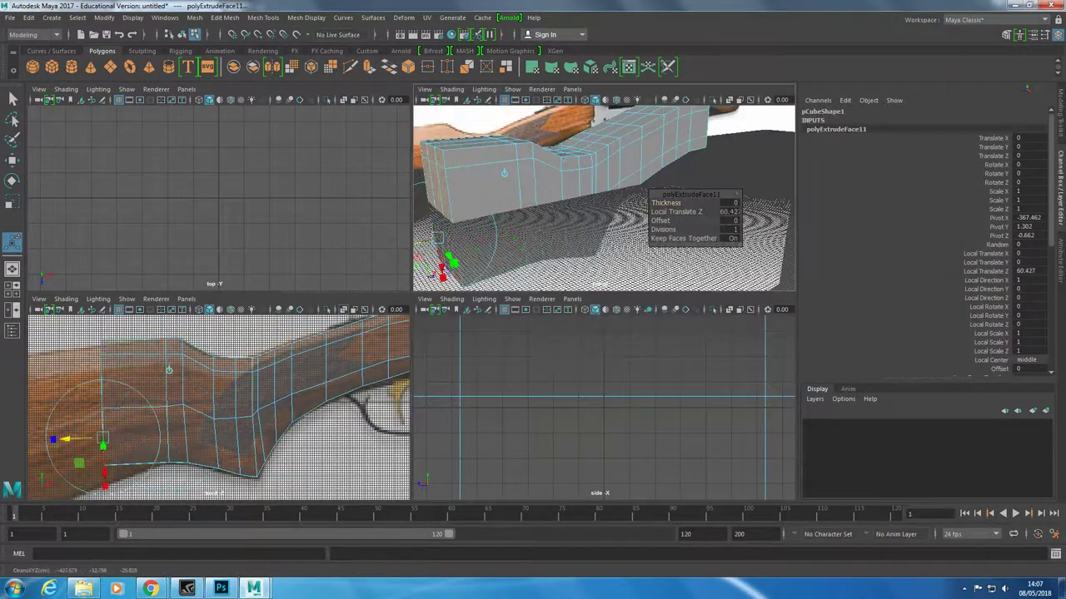
pyautogui.press('space')
pyautogui.press('w')
pyautogui.click(180, 304)
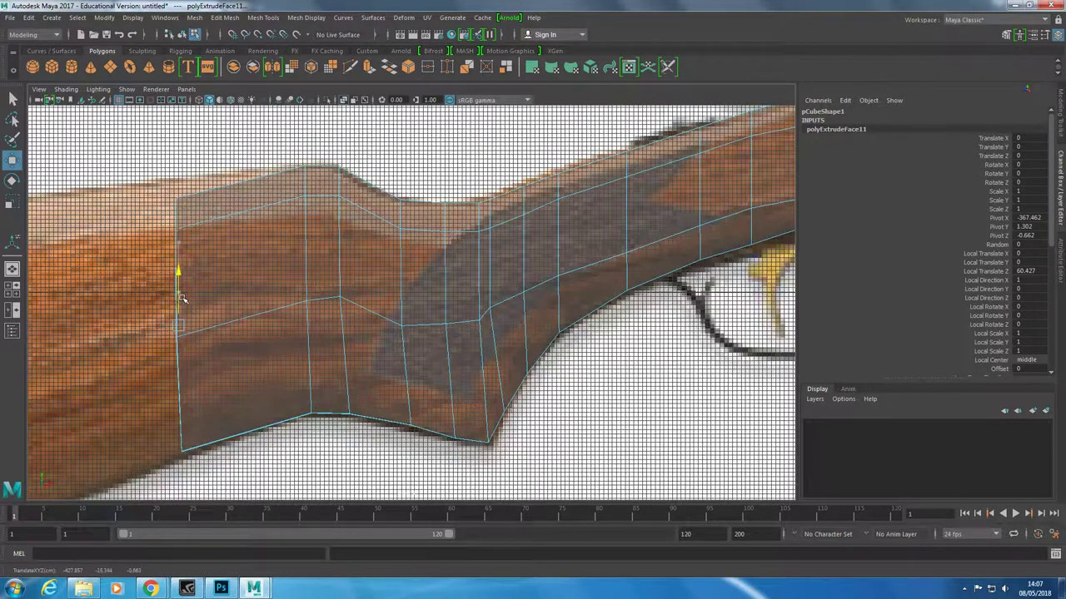
pyautogui.moveTo(182, 297); pyautogui.dragTo(241, 261)
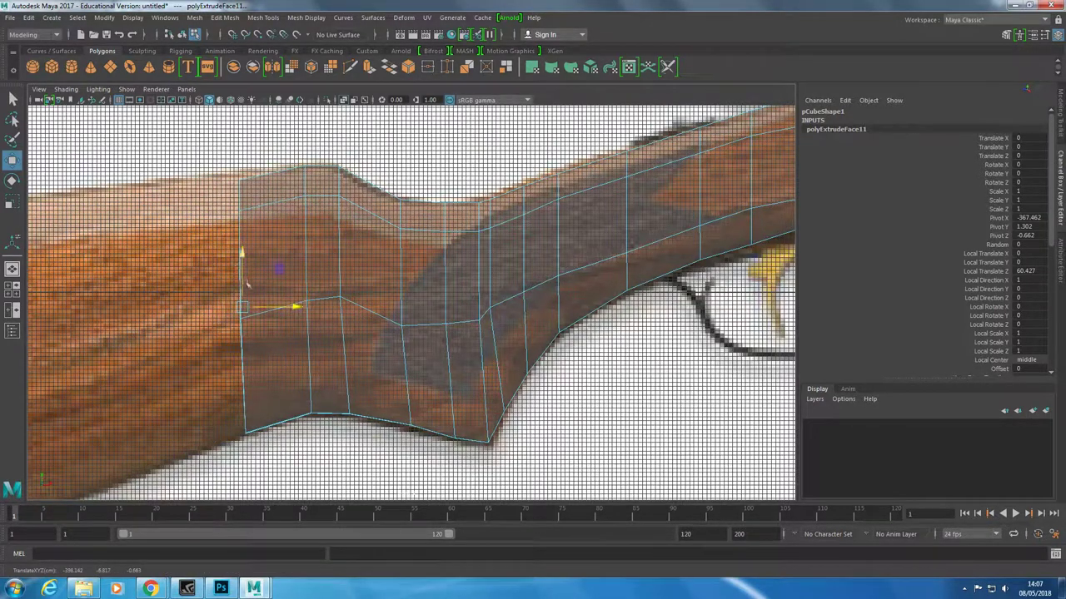
pyautogui.moveTo(240, 261); pyautogui.dragTo(204, 270, button='right')
pyautogui.moveTo(233, 421); pyautogui.dragTo(279, 431)
pyautogui.moveTo(279, 431); pyautogui.dragTo(250, 406, button='middle')
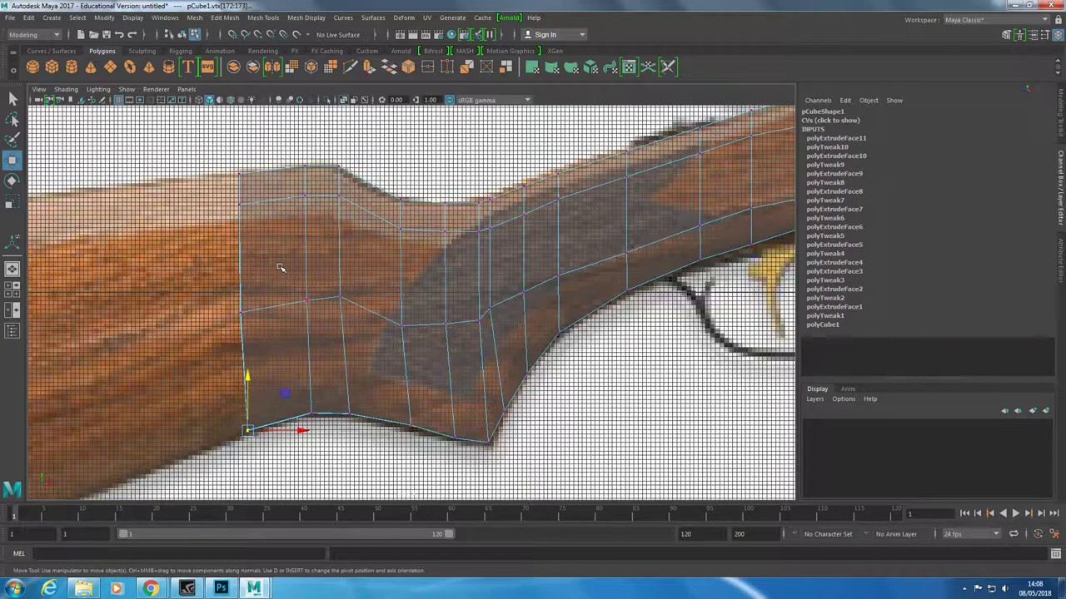
# Select the faces at the stock's rear end, inspecting them in perspective
pyautogui.press('space')
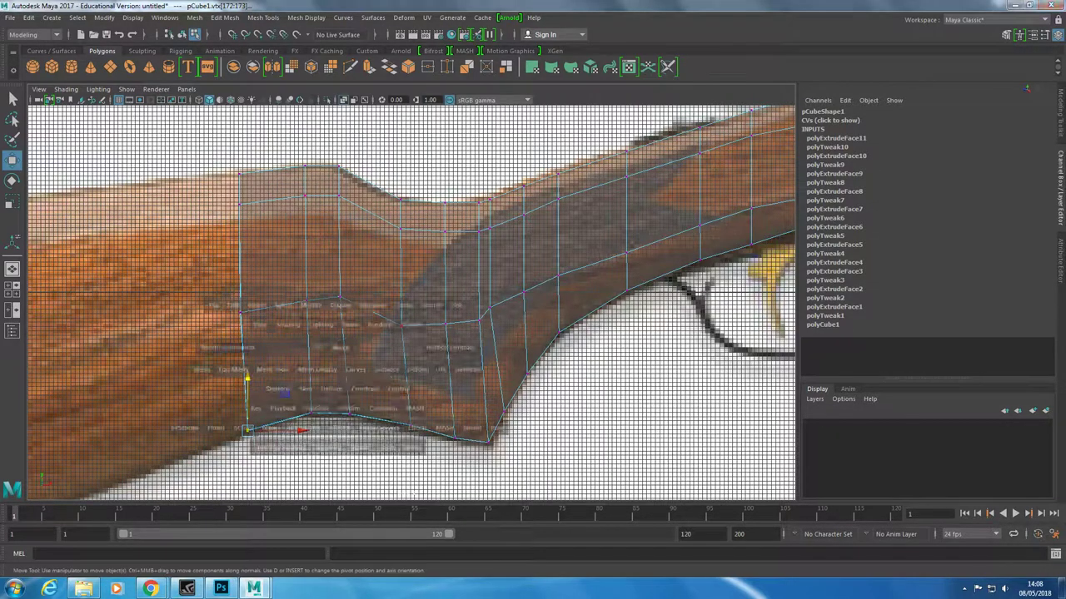
pyautogui.keyDown('alt'); pyautogui.moveTo(583, 200); pyautogui.dragTo(474, 179); pyautogui.keyUp('alt')
pyautogui.press('space')
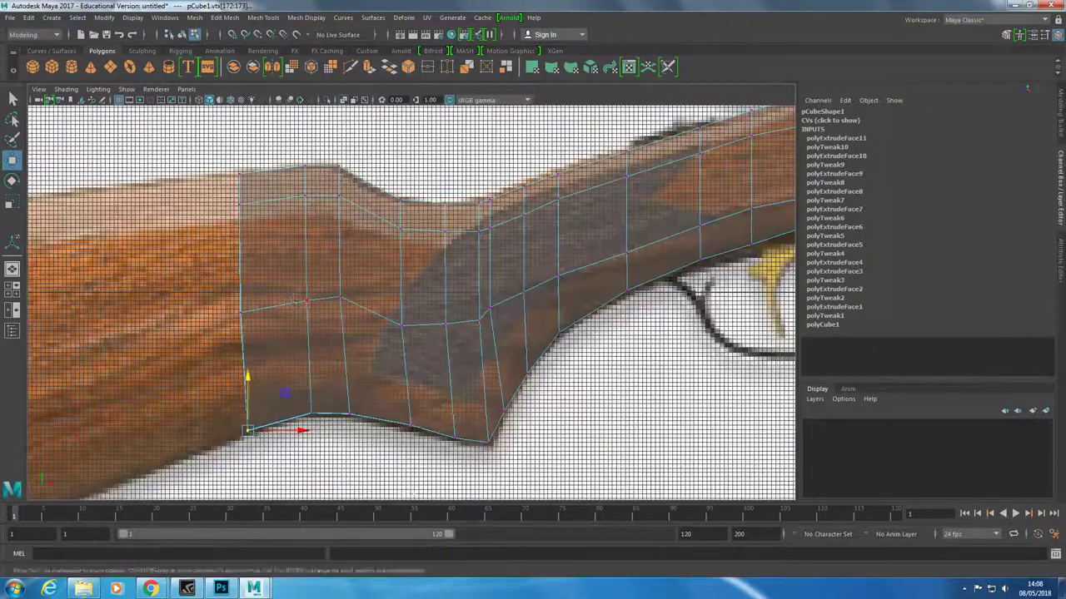
pyautogui.press('space')
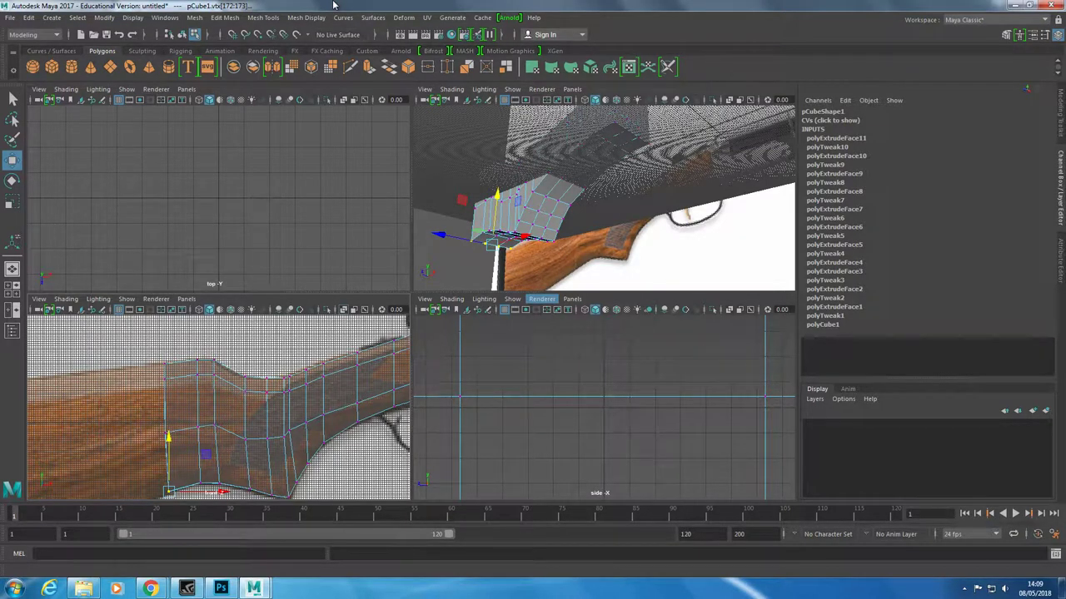
pyautogui.moveTo(571, 226); pyautogui.dragTo(571, 265, button='right')
pyautogui.moveTo(571, 265)
pyautogui.keyDown('alt'); pyautogui.mouseDown()
pyautogui.moveTo(533, 216)
pyautogui.moveTo(517, 225)
pyautogui.mouseUp(); pyautogui.keyUp('alt')
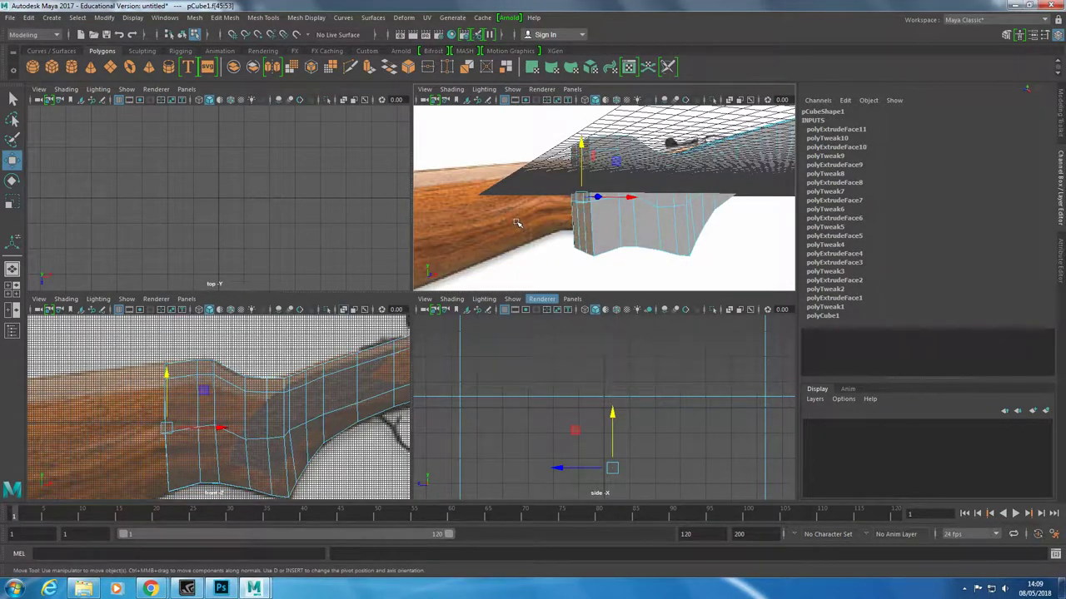
pyautogui.keyDown('alt'); pyautogui.moveTo(466, 192); pyautogui.dragTo(541, 215); pyautogui.keyUp('alt')
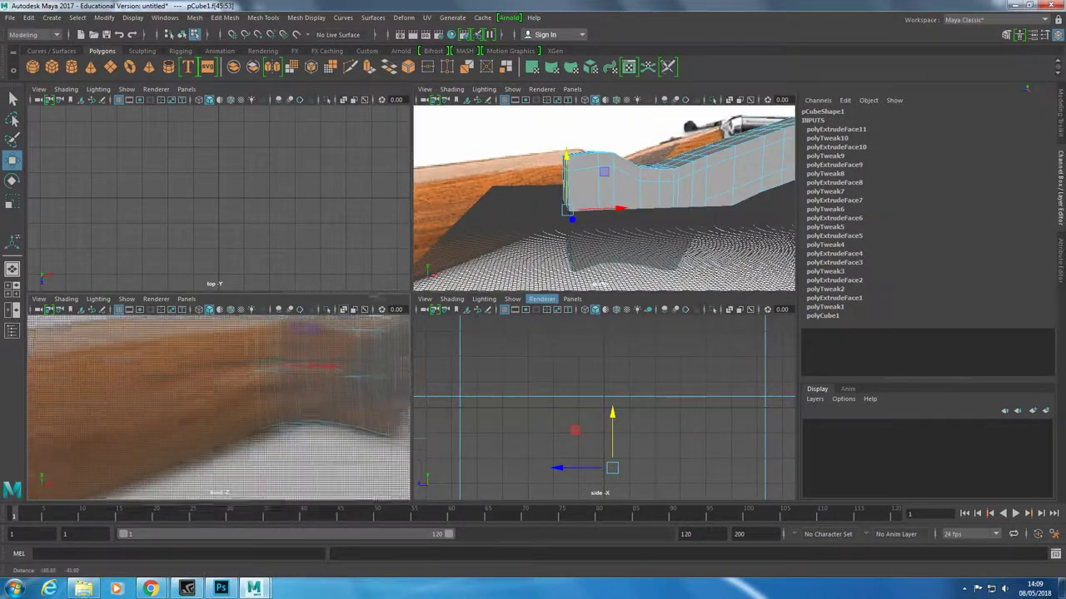
pyautogui.keyDown('alt'); pyautogui.moveTo(367, 350); pyautogui.dragTo(415, 307, button='right'); pyautogui.keyUp('alt')
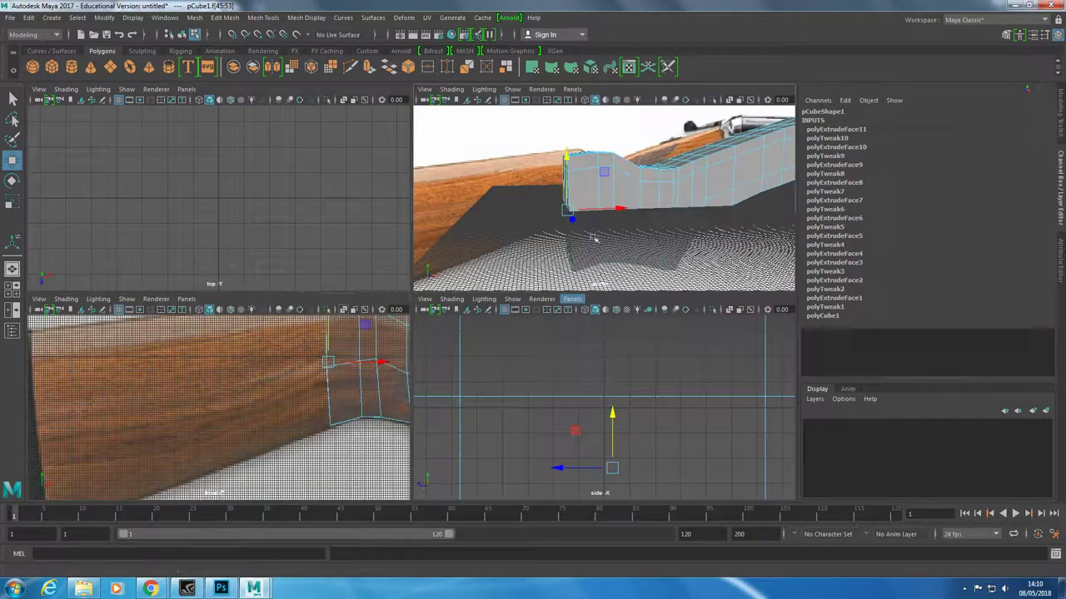
pyautogui.keyDown('alt'); pyautogui.moveTo(533, 216); pyautogui.dragTo(467, 245); pyautogui.keyUp('alt')
# Extrude the rear faces and move the bottom corner onto the stock's lower outline
pyautogui.hotkey('ctrl', 'e')
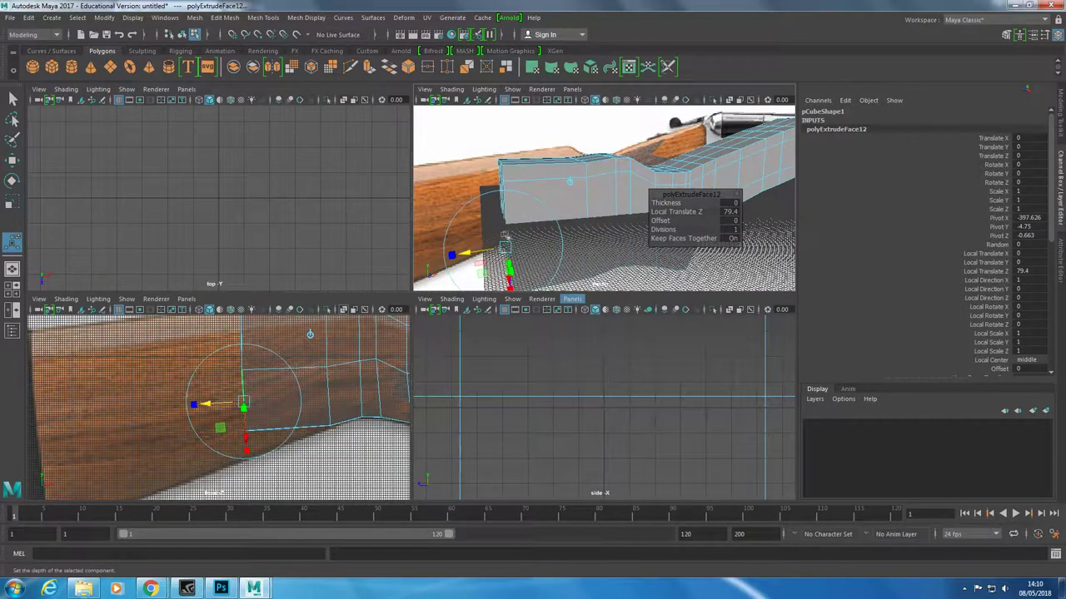
pyautogui.press('space')
pyautogui.press('w')
pyautogui.scroll(2, 498, 384)
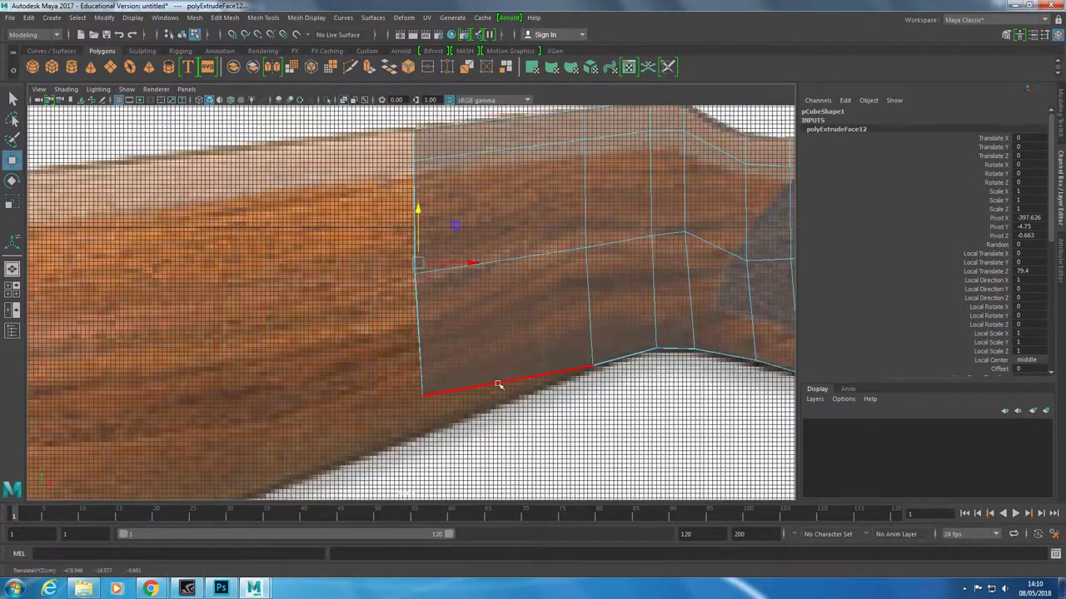
pyautogui.scroll(-3, 498, 384)
pyautogui.moveTo(363, 352); pyautogui.dragTo(325, 350, button='right')
pyautogui.moveTo(276, 412); pyautogui.dragTo(298, 372)
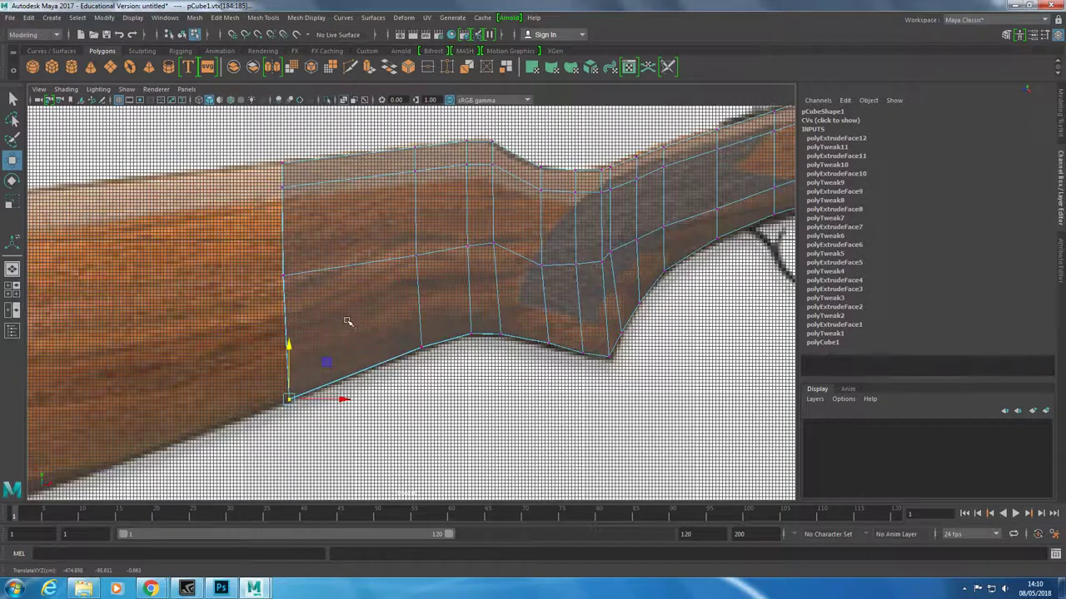
pyautogui.press('space')
pyautogui.moveTo(464, 263)
pyautogui.keyDown('alt'); pyautogui.mouseDown()
pyautogui.moveTo(586, 250)
pyautogui.moveTo(625, 262)
pyautogui.mouseUp(); pyautogui.keyUp('alt')
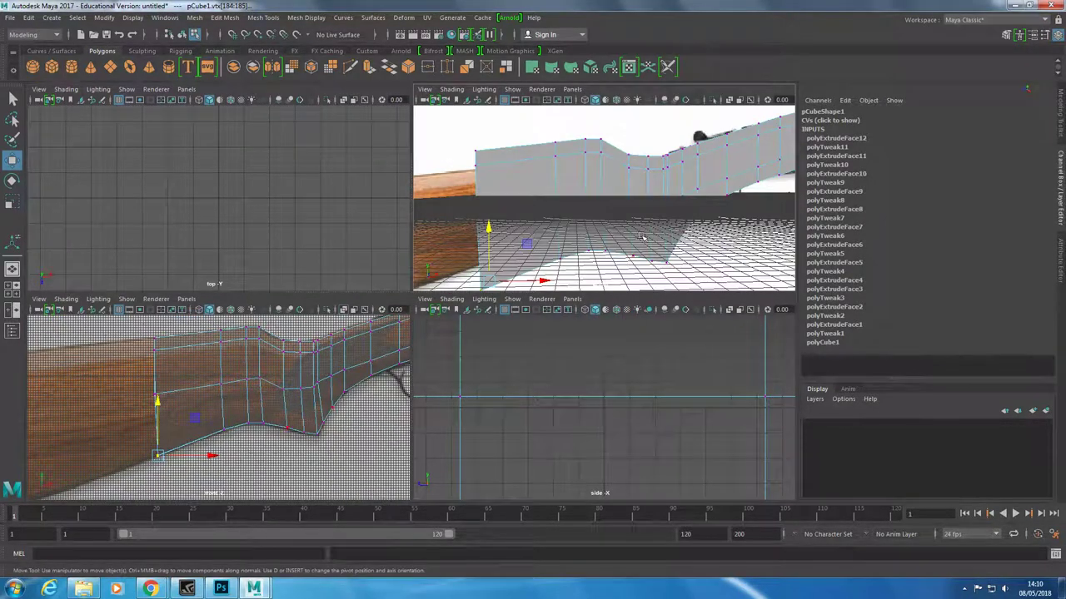
# Extrude the end faces again, pulling them back 124.906 units toward the butt
pyautogui.scroll(2, 243, 366)
pyautogui.scroll(-4, 243, 366)
pyautogui.scroll(8, 243, 366)
pyautogui.scroll(3, 583, 208)
pyautogui.press('space')
pyautogui.scroll(-5, 333, 333)
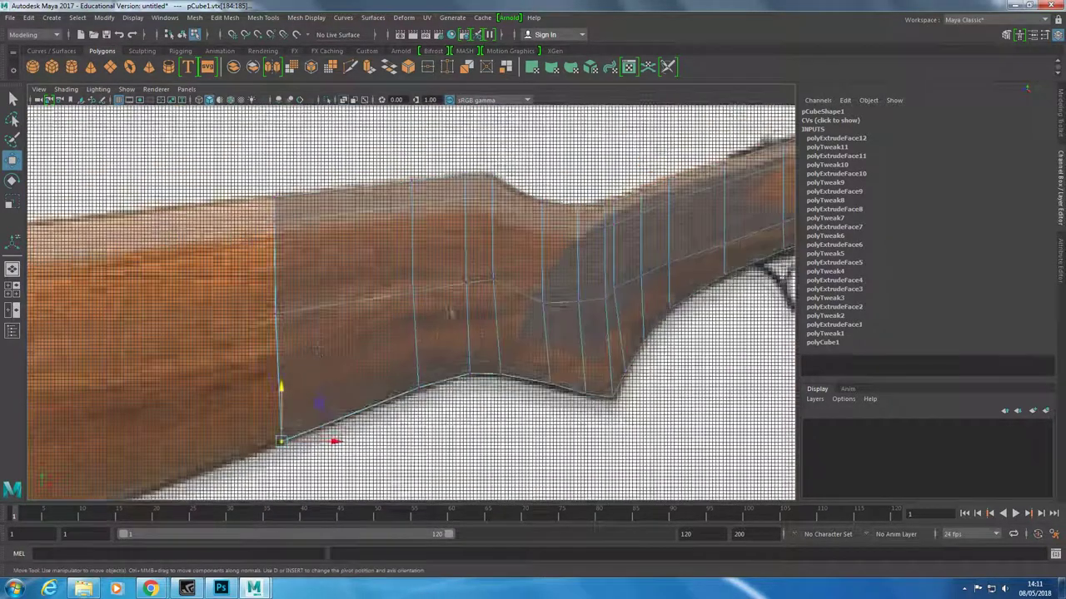
pyautogui.press('space')
pyautogui.keyDown('shift'); pyautogui.moveTo(541, 241); pyautogui.dragTo(516, 212, button='right'); pyautogui.keyUp('shift')
pyautogui.moveTo(154, 450); pyautogui.dragTo(44, 416)
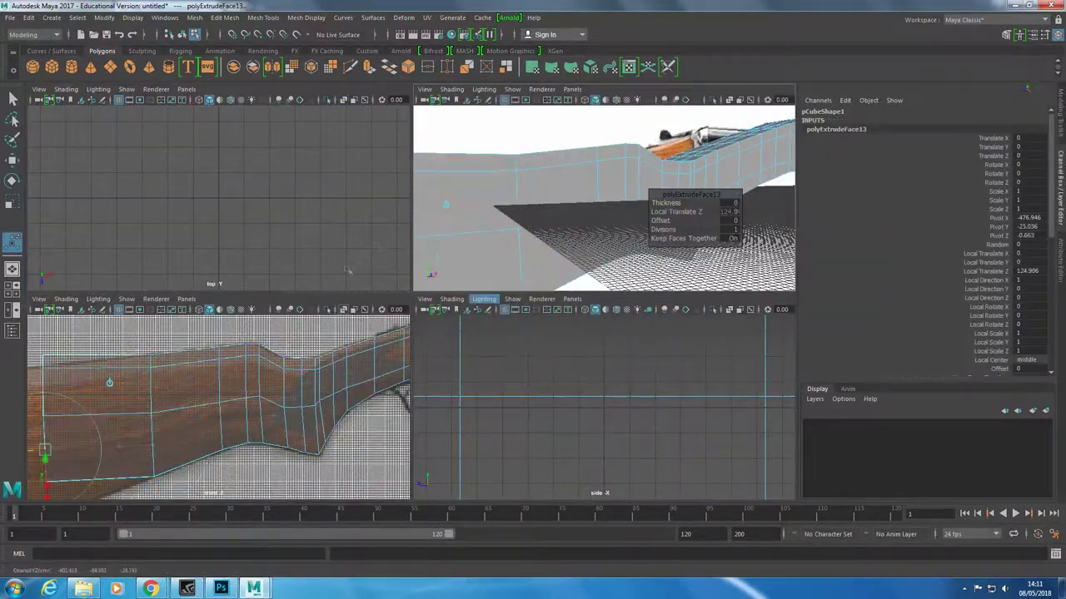
pyautogui.press('space')
# Select the extrusion's bottom corner vertices, then reselect the stock's rear end faces
pyautogui.scroll(3, 84, 306)
pyautogui.moveTo(246, 265); pyautogui.dragTo(246, 298, button='right')
pyautogui.scroll(-3, 246, 298)
pyautogui.click(209, 345)
pyautogui.press('space')
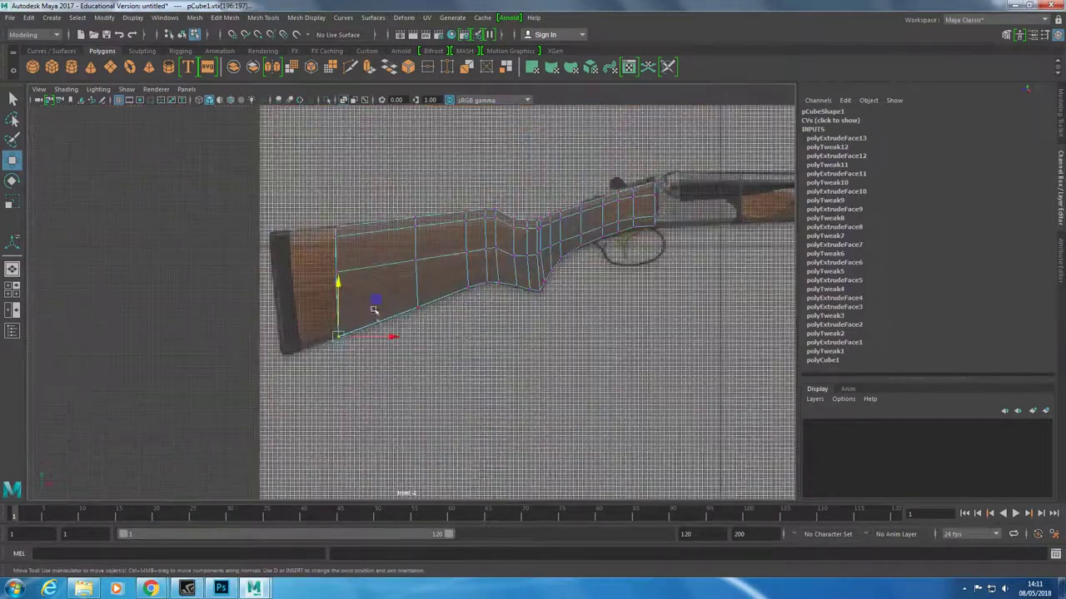
pyautogui.press('space')
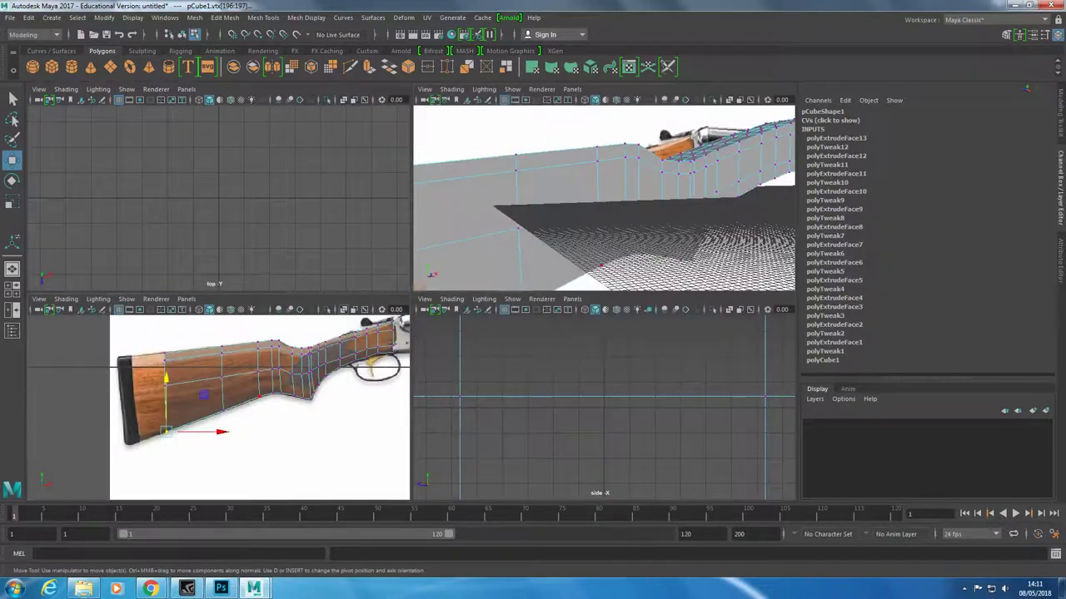
pyautogui.moveTo(505, 206); pyautogui.dragTo(514, 238, button='right')
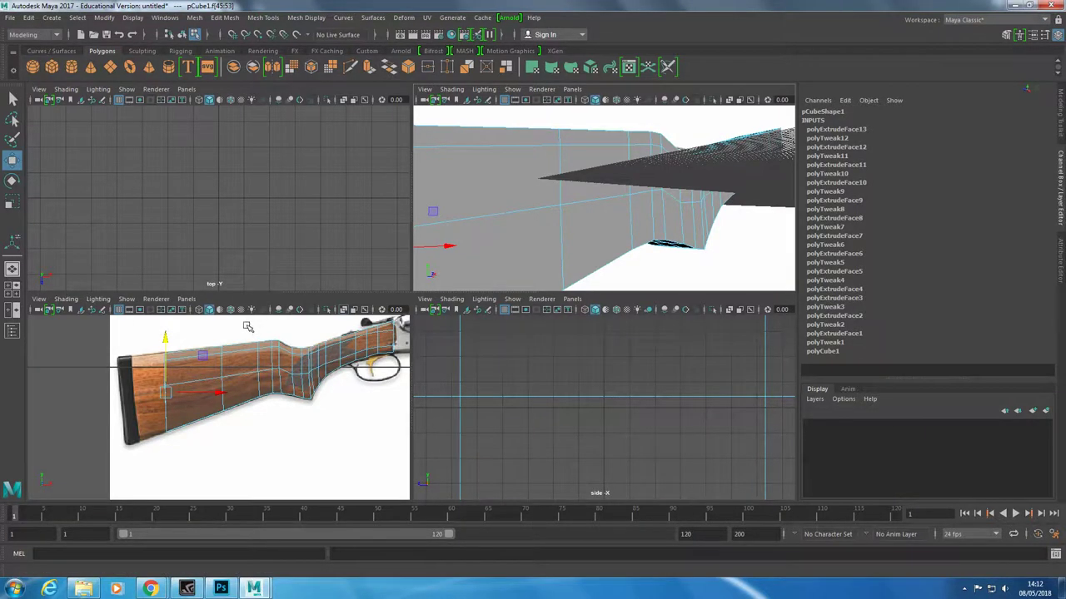
# Extrude the rear faces about 90 units along local Z to the butt plate
pyautogui.press('space')
pyautogui.press('space')
pyautogui.hotkey('ctrl', 'e')
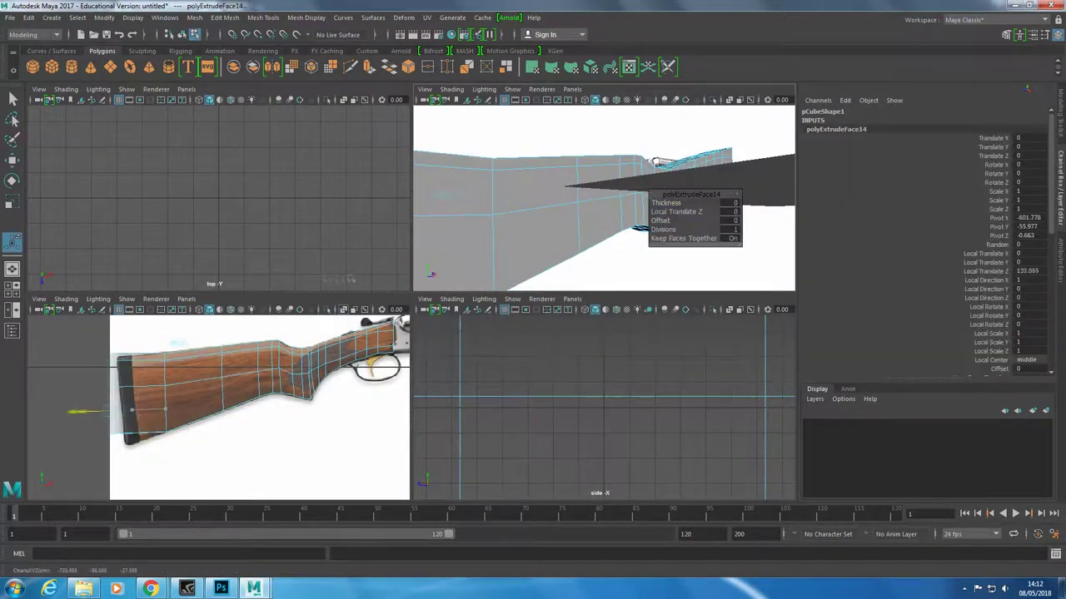
pyautogui.moveTo(70, 412); pyautogui.dragTo(104, 412)
pyautogui.press('w')
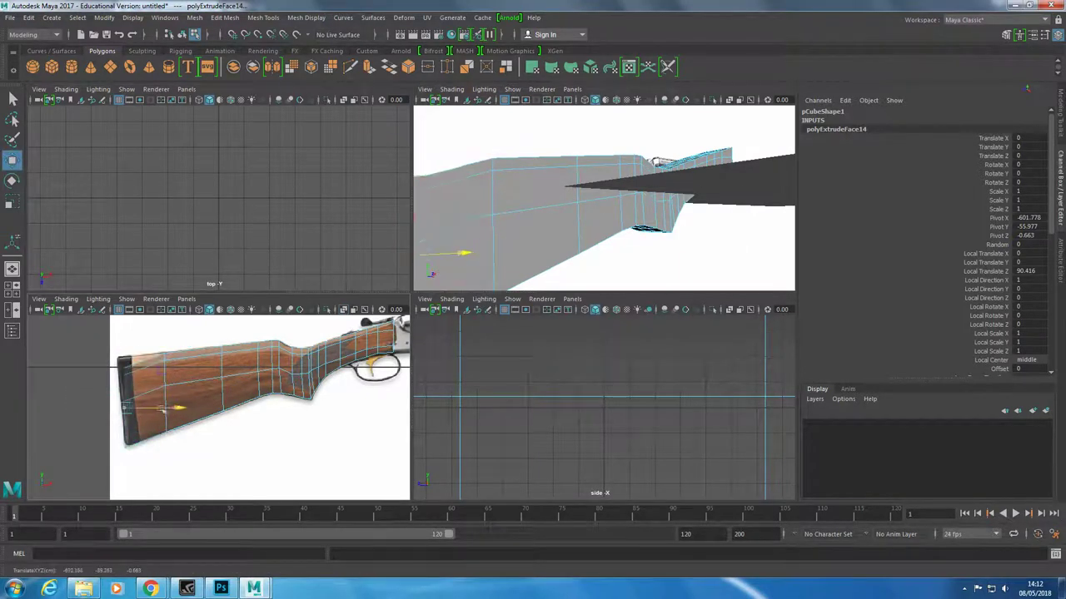
# Move and scale the butt-edge vertices to match the butt pad outline
pyautogui.press('F9')
pyautogui.moveTo(117, 379); pyautogui.dragTo(131, 407)
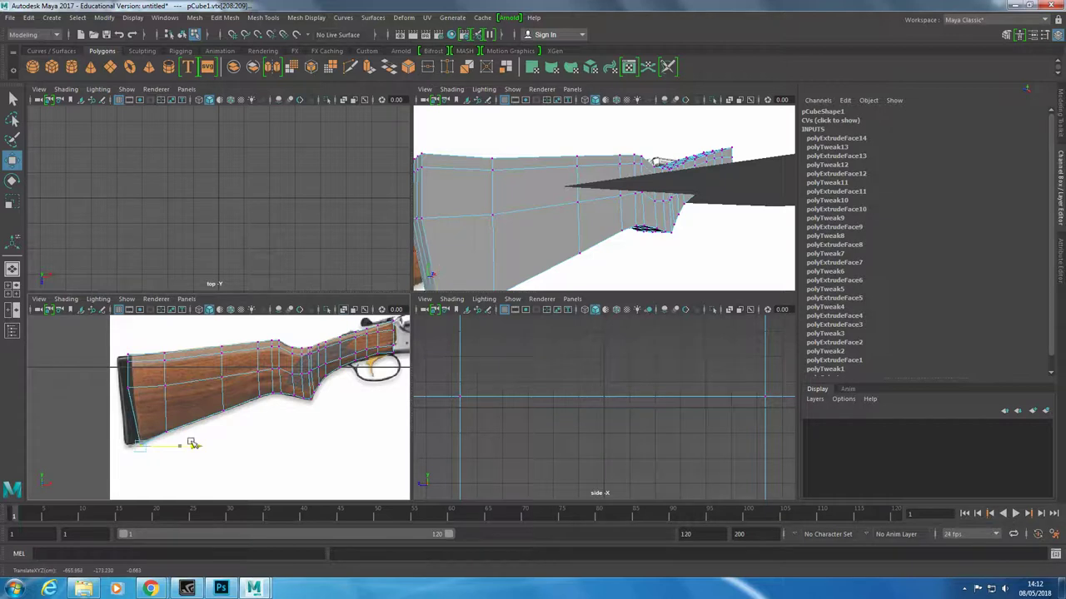
pyautogui.moveTo(117, 357); pyautogui.dragTo(143, 379)
pyautogui.moveTo(132, 429); pyautogui.dragTo(171, 442)
pyautogui.moveTo(119, 350); pyautogui.dragTo(161, 373)
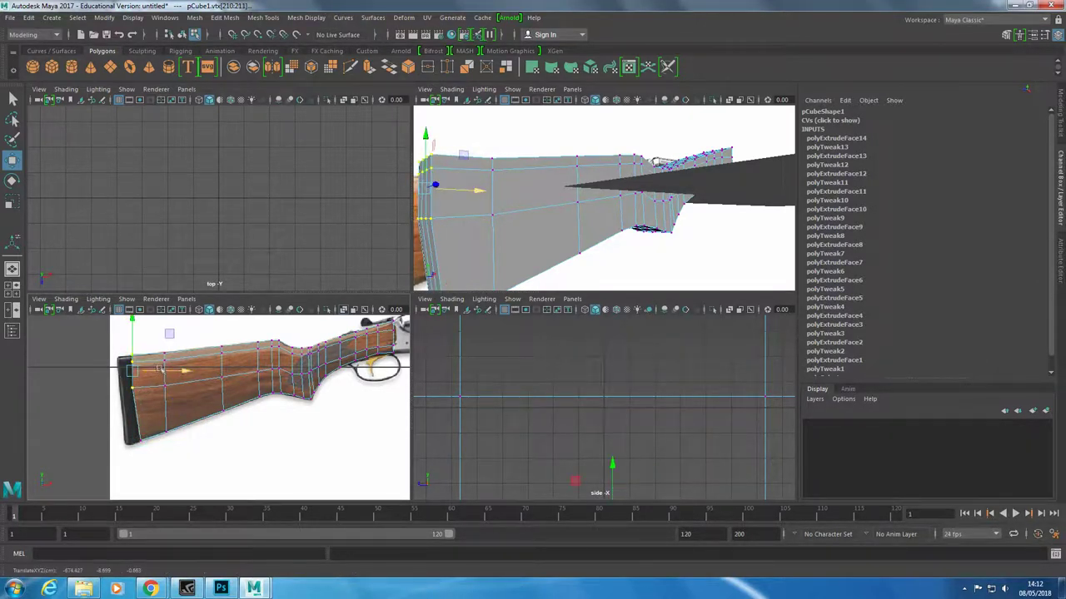
pyautogui.press('r')
pyautogui.moveTo(152, 444)
pyautogui.mouseDown()
pyautogui.moveTo(136, 417)
pyautogui.moveTo(194, 434)
pyautogui.mouseUp()
pyautogui.click(196, 436)
pyautogui.press('space')
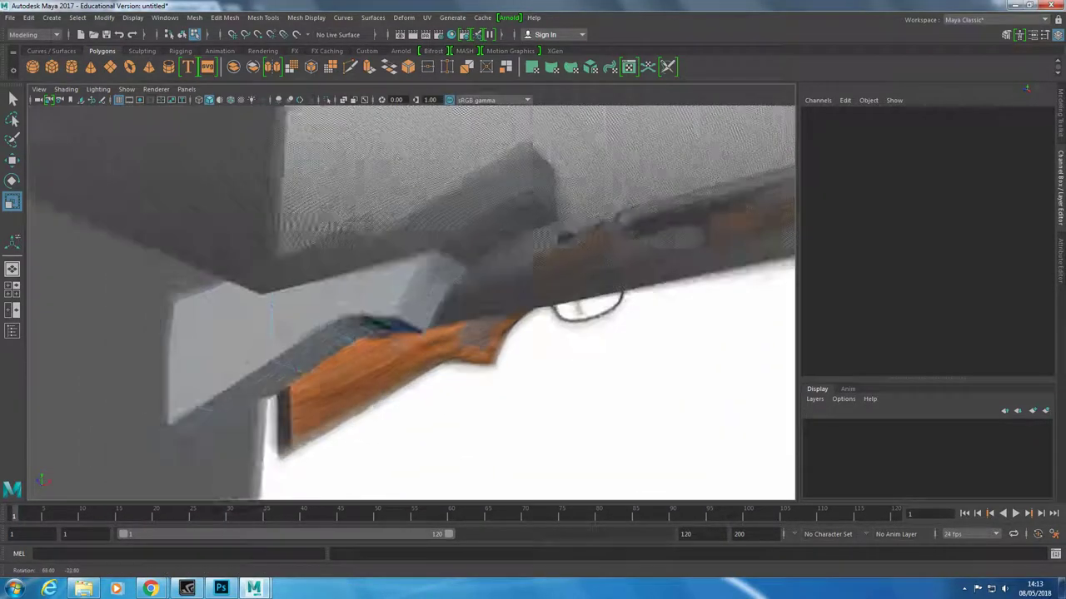
pyautogui.keyDown('alt'); pyautogui.moveTo(583, 216); pyautogui.dragTo(446, 366); pyautogui.keyUp('alt')
pyautogui.press('space')
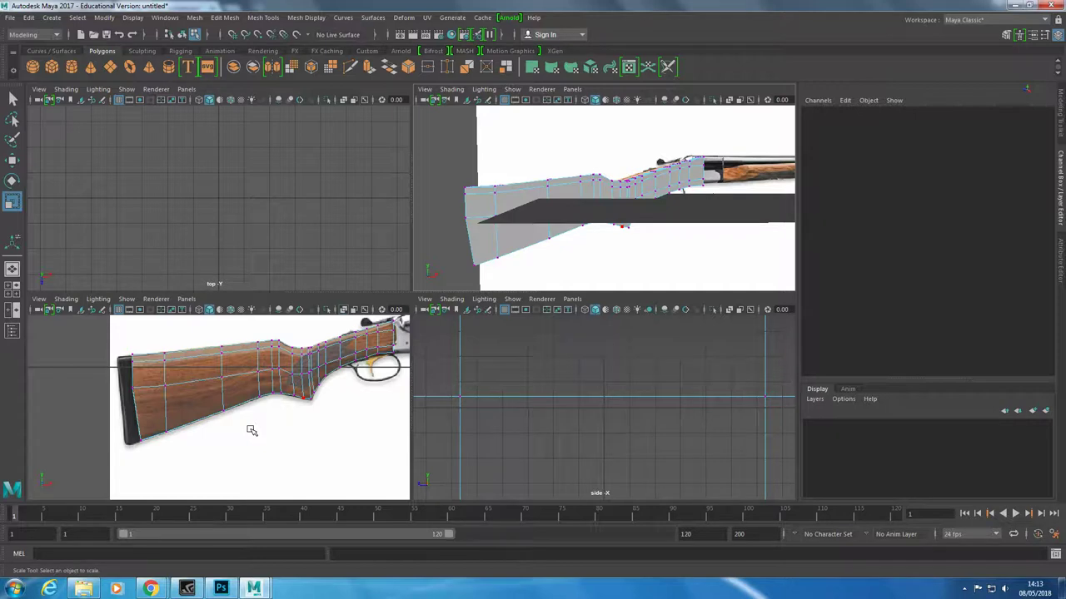
# Return pCube1 to object mode and scale it along Z from 0.72 to about 0.506
pyautogui.press('space')
pyautogui.keyDown('alt'); pyautogui.moveTo(445, 333); pyautogui.dragTo(441, 268); pyautogui.keyUp('alt')
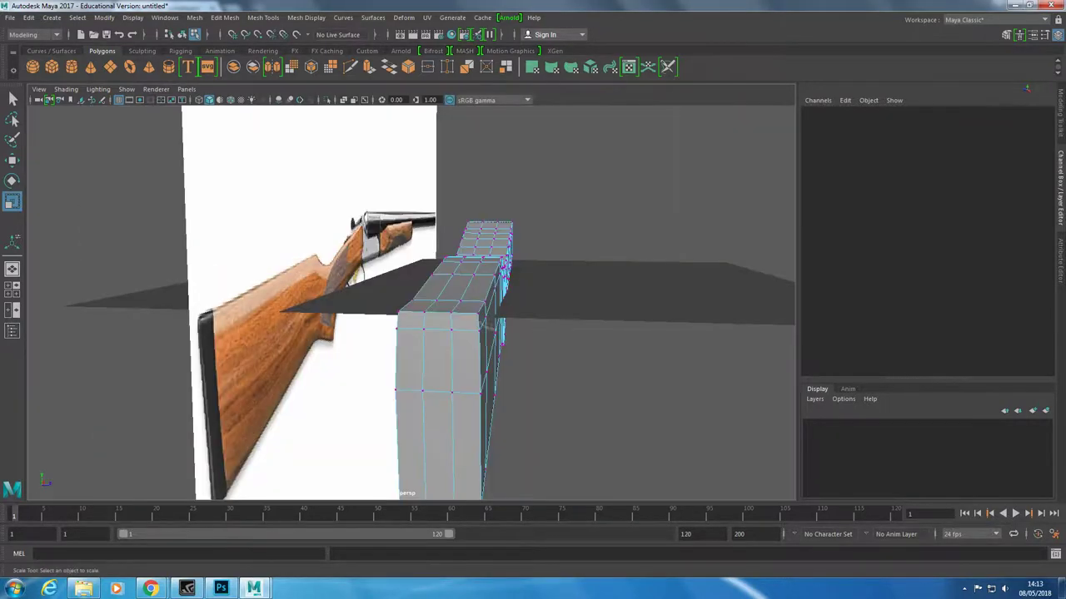
pyautogui.moveTo(441, 269); pyautogui.dragTo(448, 301, button='right')
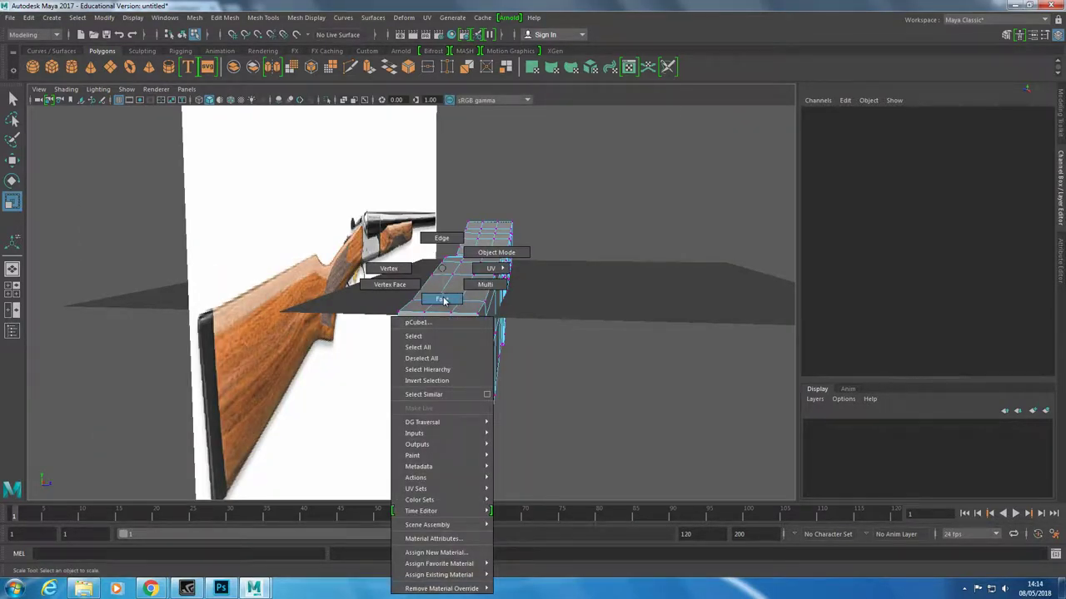
pyautogui.moveTo(442, 299); pyautogui.dragTo(508, 253, button='right')
pyautogui.moveTo(539, 241)
pyautogui.mouseDown()
pyautogui.moveTo(408, 296)
pyautogui.moveTo(450, 250)
pyautogui.moveTo(443, 278)
pyautogui.moveTo(375, 274)
pyautogui.mouseUp()
# Orbit around the gun to check the slimmer stock against the reference
pyautogui.click(450, 249)
pyautogui.press('space')
pyautogui.keyDown('alt'); pyautogui.moveTo(208, 399); pyautogui.dragTo(256, 387); pyautogui.keyUp('alt')
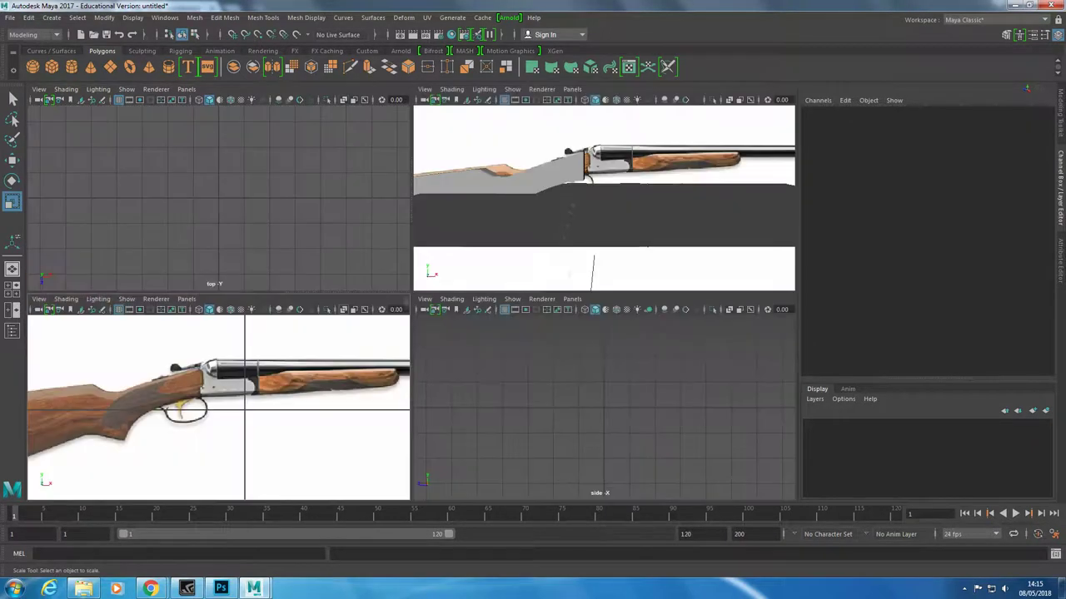
pyautogui.keyDown('alt'); pyautogui.moveTo(571, 264); pyautogui.dragTo(679, 215); pyautogui.keyUp('alt')
pyautogui.press('space')
pyautogui.moveTo(483, 319)
pyautogui.keyDown('alt'); pyautogui.mouseDown()
pyautogui.moveTo(452, 292)
pyautogui.moveTo(410, 317)
pyautogui.mouseUp(); pyautogui.keyUp('alt')
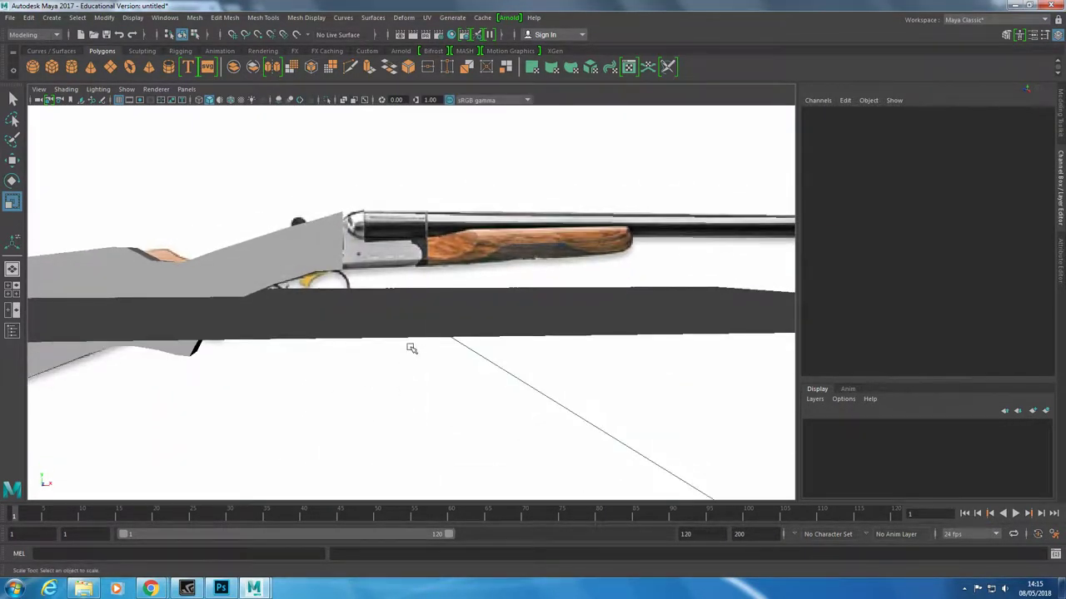
# Create a polygon cube of size 100 with 3 subdivisions each way
pyautogui.click(58, 66)
pyautogui.write('100')
pyautogui.press('Return')
pyautogui.write('3')
pyautogui.press('Tab')
pyautogui.write('3')
pyautogui.press('Tab')
pyautogui.write('3w')
# Slide the cube left onto the receiver in the front view
pyautogui.press('space')
pyautogui.moveTo(279, 380); pyautogui.dragTo(254, 381)
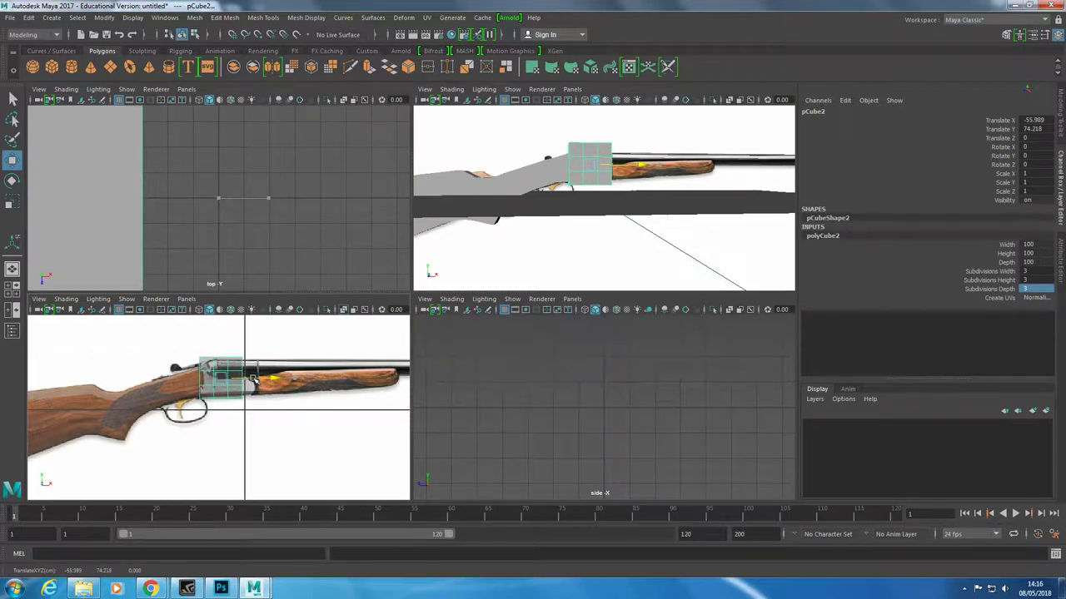
pyautogui.moveTo(253, 379); pyautogui.dragTo(250, 381)
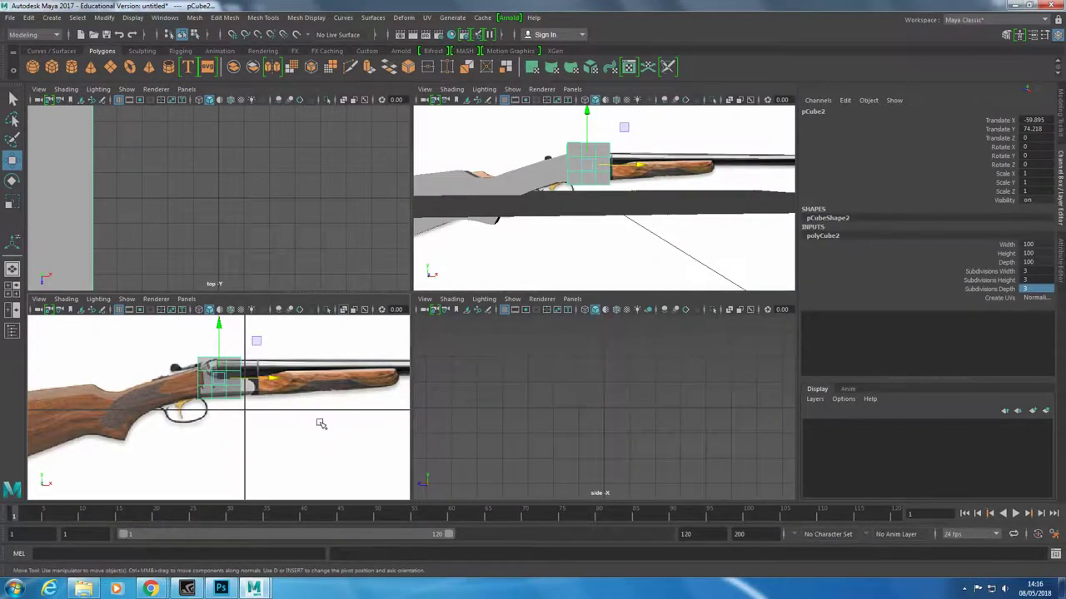
pyautogui.keyDown('alt'); pyautogui.moveTo(542, 238); pyautogui.dragTo(533, 250); pyautogui.keyUp('alt')
pyautogui.press('space')
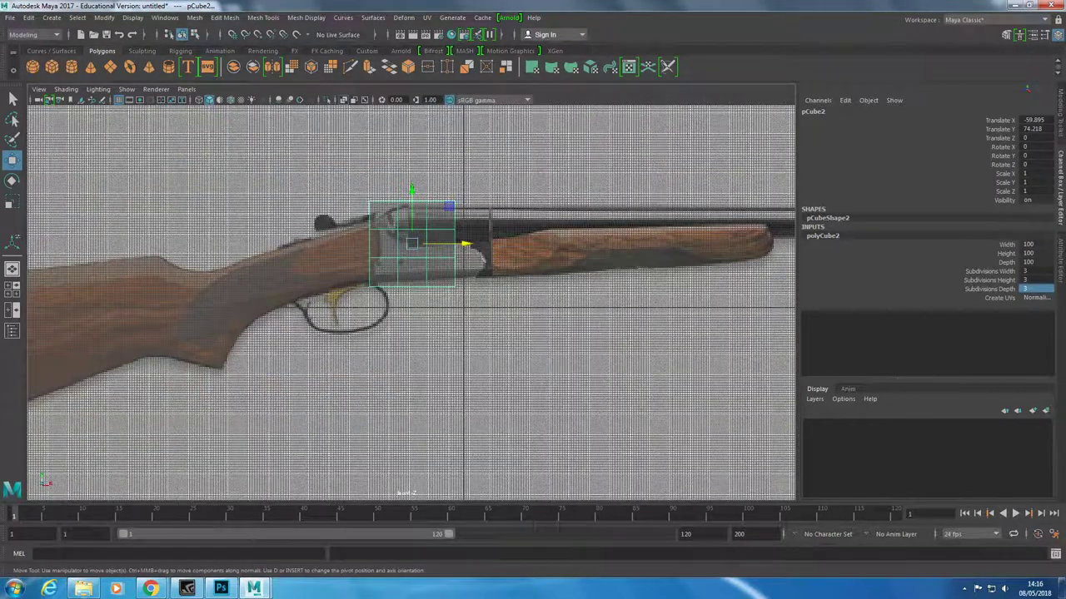
pyautogui.press('space')
# Narrow the cube side to side, lower it onto the receiver, and enter vertex mode
pyautogui.moveTo(533, 200)
pyautogui.keyDown('alt'); pyautogui.mouseDown()
pyautogui.moveTo(625, 173)
pyautogui.moveTo(573, 121)
pyautogui.mouseUp(); pyautogui.keyUp('alt')
pyautogui.press('r')
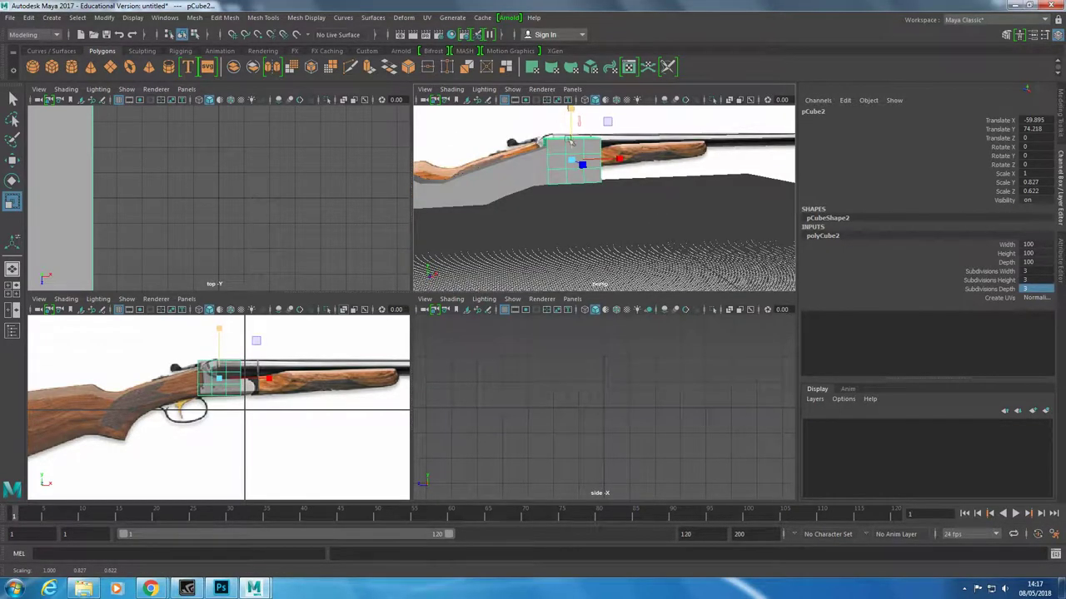
pyautogui.moveTo(571, 181)
pyautogui.keyDown('alt'); pyautogui.mouseDown()
pyautogui.moveTo(574, 138)
pyautogui.moveTo(600, 158)
pyautogui.moveTo(582, 175)
pyautogui.mouseUp(); pyautogui.keyUp('alt')
pyautogui.press('w')
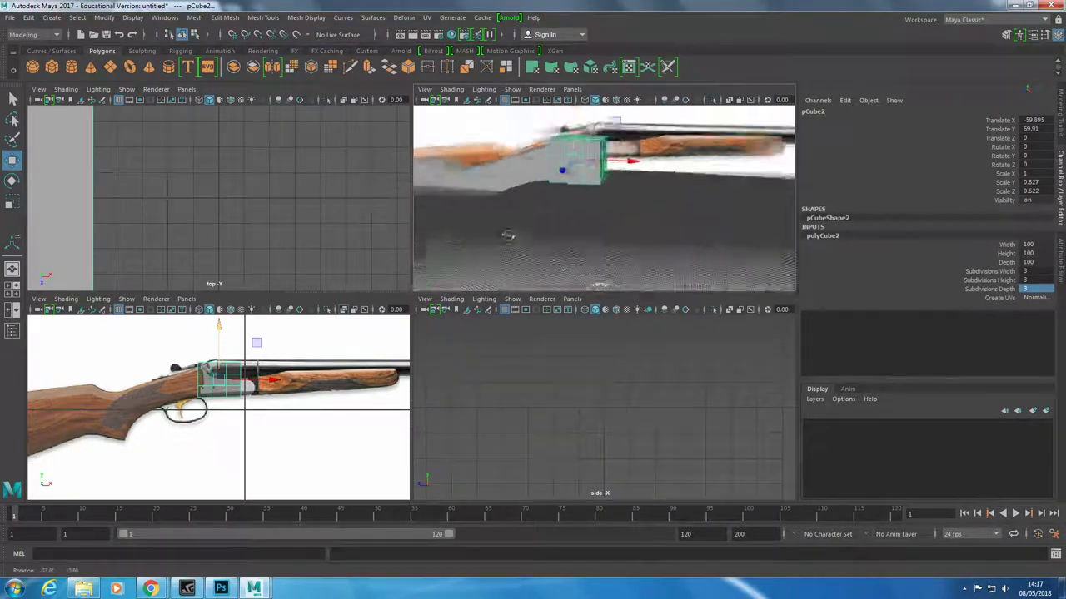
pyautogui.press('space')
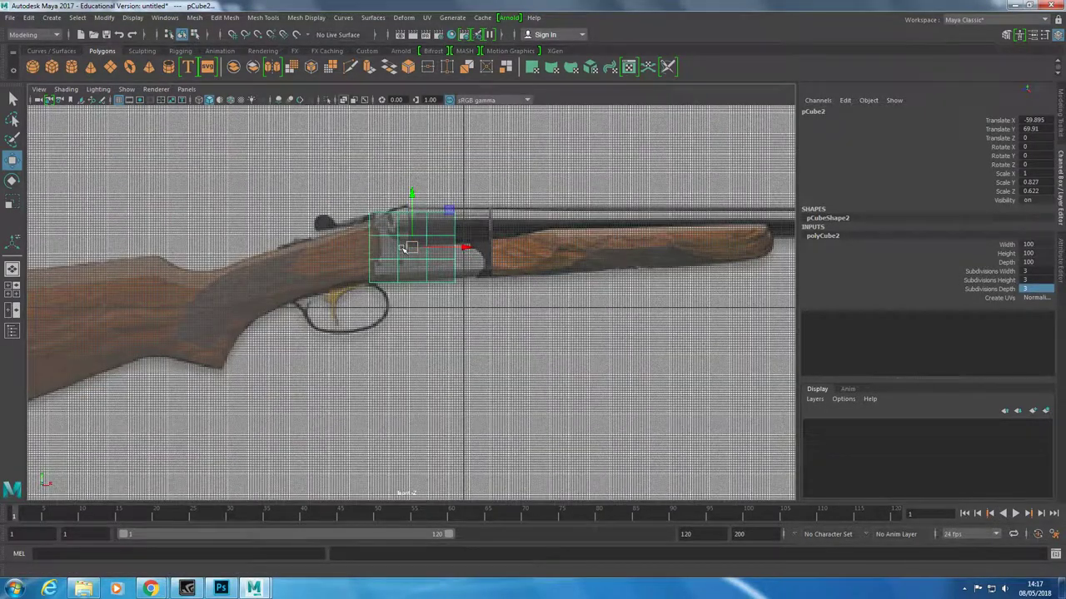
pyautogui.keyDown('alt'); pyautogui.moveTo(541, 281); pyautogui.dragTo(348, 277, button='middle'); pyautogui.keyUp('alt')
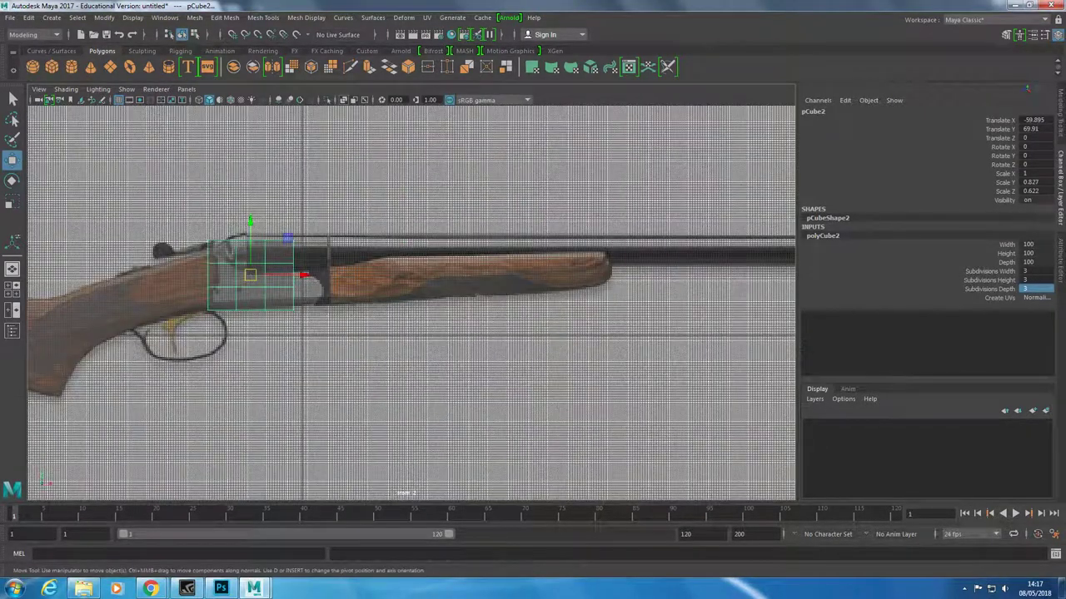
pyautogui.press('space')
pyautogui.moveTo(599, 225)
pyautogui.keyDown('alt'); pyautogui.mouseDown()
pyautogui.moveTo(578, 228)
pyautogui.moveTo(592, 228)
pyautogui.mouseUp(); pyautogui.keyUp('alt')
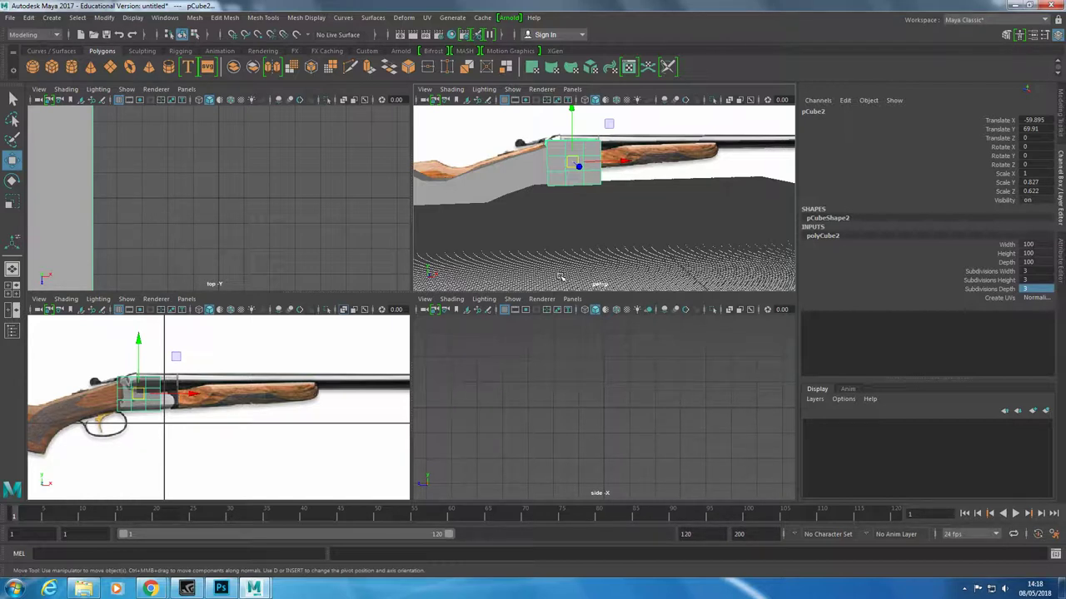
pyautogui.moveTo(583, 200)
pyautogui.keyDown('alt'); pyautogui.mouseDown()
pyautogui.moveTo(641, 196)
pyautogui.moveTo(616, 167)
pyautogui.moveTo(645, 197)
pyautogui.moveTo(616, 191)
pyautogui.moveTo(633, 193)
pyautogui.mouseUp(); pyautogui.keyUp('alt')
pyautogui.press('space')
pyautogui.moveTo(285, 240); pyautogui.dragTo(294, 237, button='right')
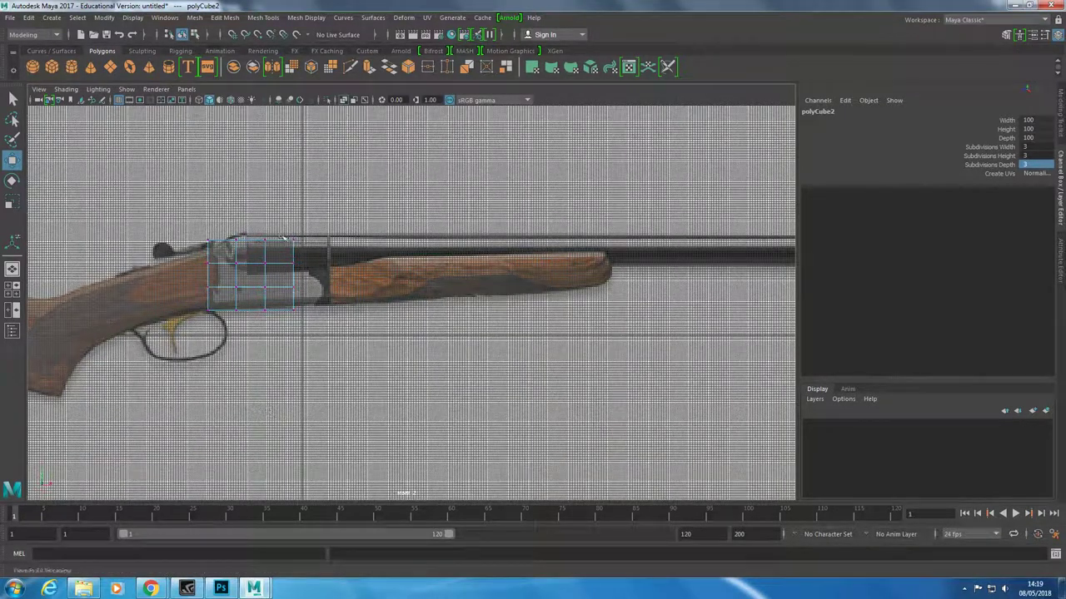
# Stretch the box's right vertex column along the receiver and nudge the middle column
pyautogui.moveTo(281, 231); pyautogui.dragTo(303, 314)
pyautogui.moveTo(335, 273); pyautogui.dragTo(371, 273)
pyautogui.moveTo(254, 227); pyautogui.dragTo(274, 317)
pyautogui.moveTo(238, 275); pyautogui.dragTo(244, 275)
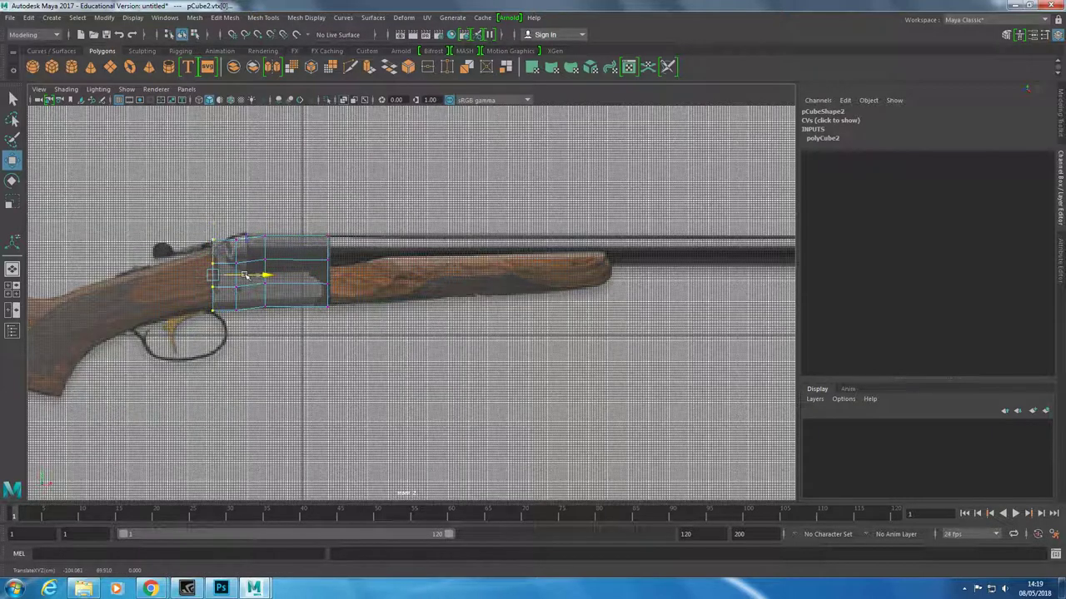
pyautogui.press('r')
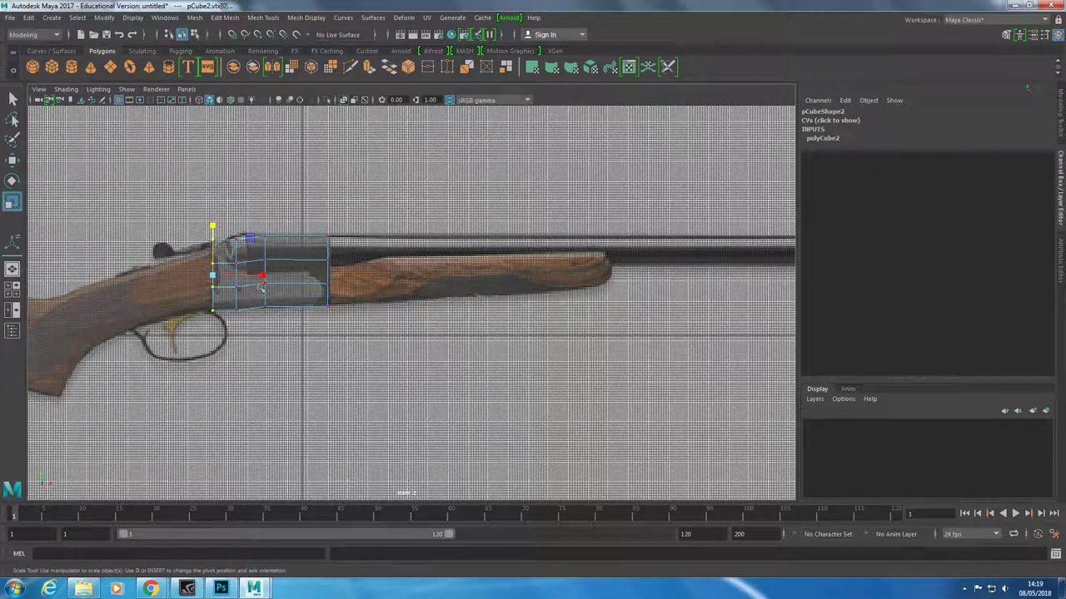
pyautogui.press('w')
# Adjust another vertex column and the bottom-right, top-left and top-middle vertices to the outline
pyautogui.scroll(2, 273, 356)
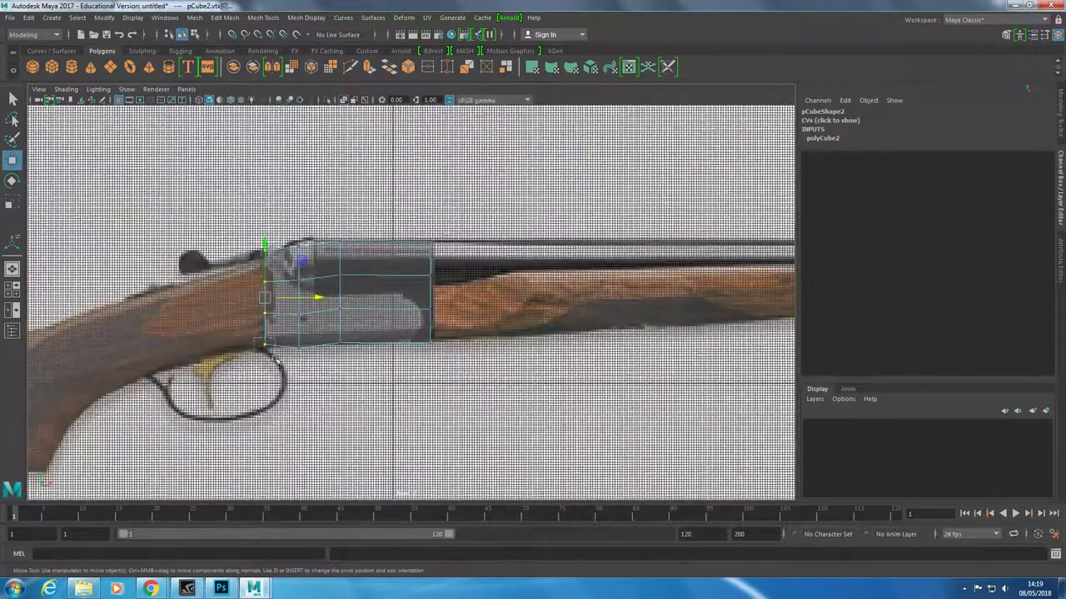
pyautogui.scroll(-2, 263, 296)
pyautogui.scroll(2, 302, 323)
pyautogui.click(302, 323)
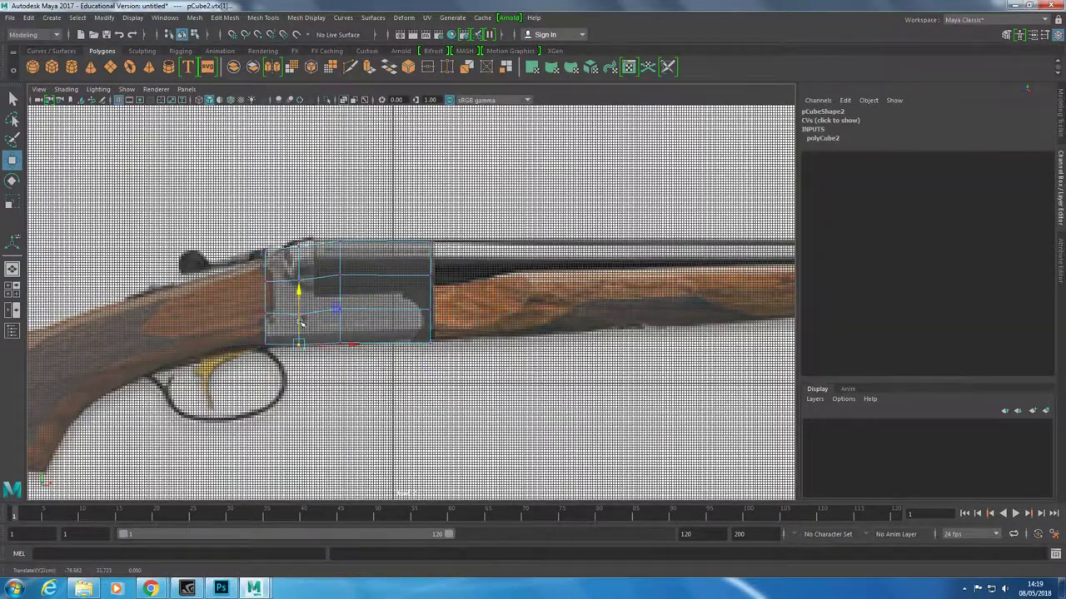
pyautogui.moveTo(441, 360); pyautogui.dragTo(424, 333)
pyautogui.click(265, 248)
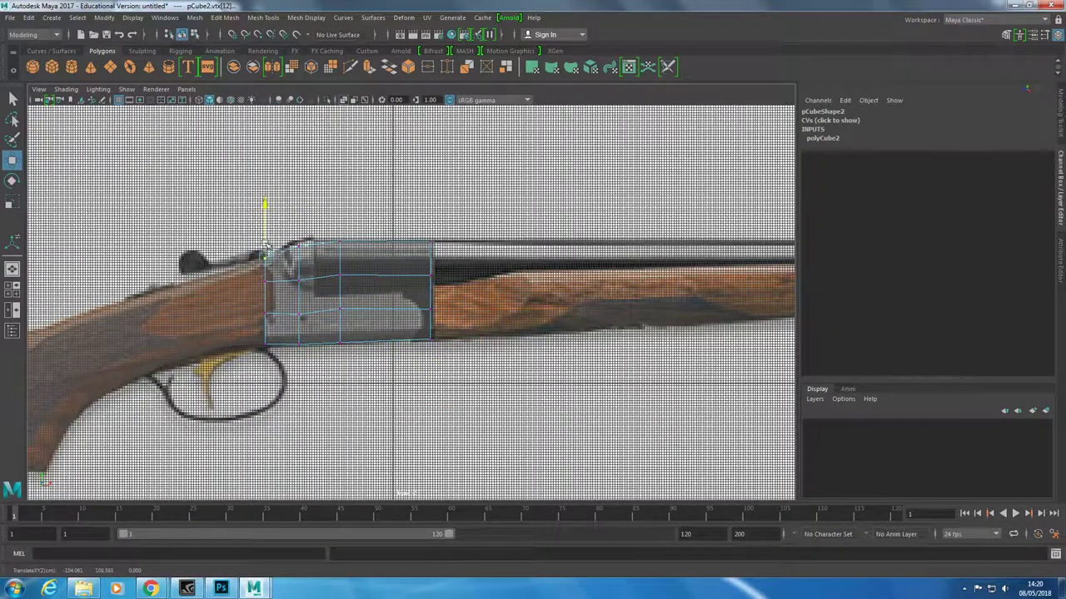
pyautogui.click(341, 233)
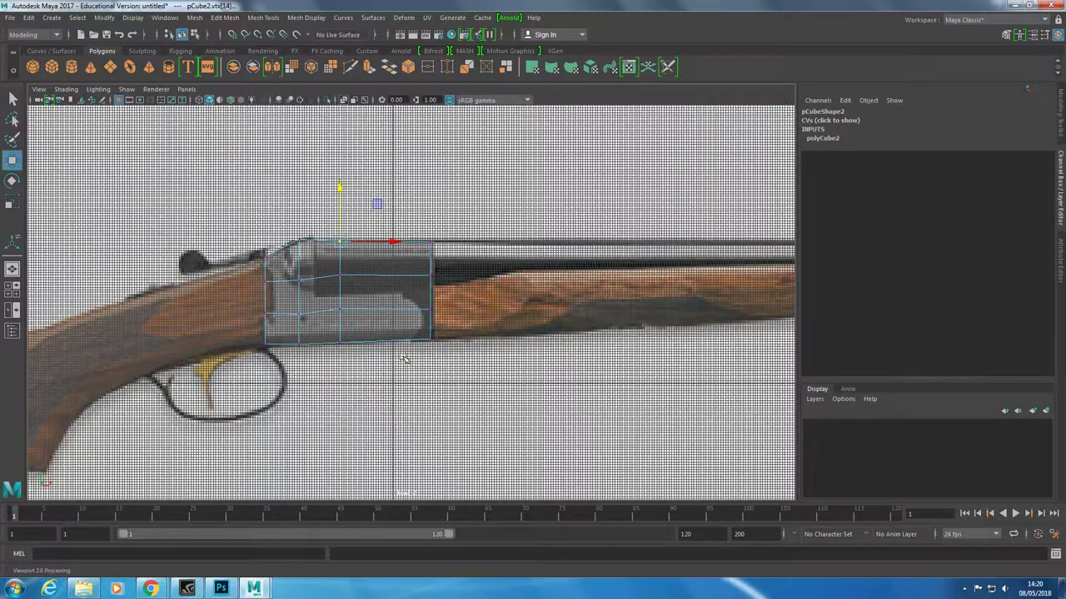
# Orbit around the box to check its fit and select its top face
pyautogui.press('space')
pyautogui.moveTo(557, 208)
pyautogui.keyDown('alt'); pyautogui.mouseDown()
pyautogui.moveTo(598, 221)
pyautogui.moveTo(571, 261)
pyautogui.moveTo(516, 250)
pyautogui.moveTo(547, 267)
pyautogui.moveTo(416, 375)
pyautogui.mouseUp(); pyautogui.keyUp('alt')
pyautogui.press('space')
pyautogui.click(309, 452)
pyautogui.keyDown('alt'); pyautogui.moveTo(309, 452); pyautogui.dragTo(399, 349); pyautogui.keyUp('alt')
pyautogui.click(392, 249)
pyautogui.moveTo(391, 250)
pyautogui.keyDown('alt'); pyautogui.mouseDown()
pyautogui.moveTo(516, 333)
pyautogui.moveTo(666, 400)
pyautogui.moveTo(500, 333)
pyautogui.mouseUp(); pyautogui.keyUp('alt')
pyautogui.moveTo(333, 317); pyautogui.dragTo(358, 275, button='right')
pyautogui.click(349, 300)
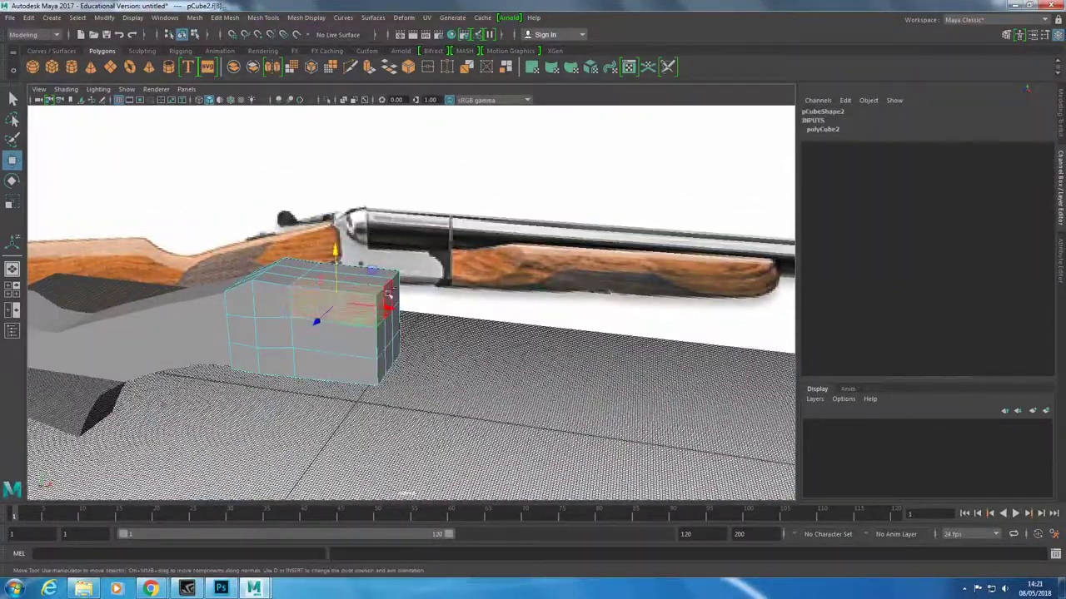
pyautogui.moveTo(398, 283)
pyautogui.keyDown('alt'); pyautogui.mouseDown()
pyautogui.moveTo(519, 406)
pyautogui.moveTo(360, 291)
pyautogui.mouseUp(); pyautogui.keyUp('alt')
# Select an edge of the receiver box and Fill Hole its open top
pyautogui.moveTo(312, 301); pyautogui.dragTo(310, 249, button='right')
pyautogui.click(310, 292)
pyautogui.click(104, 17)
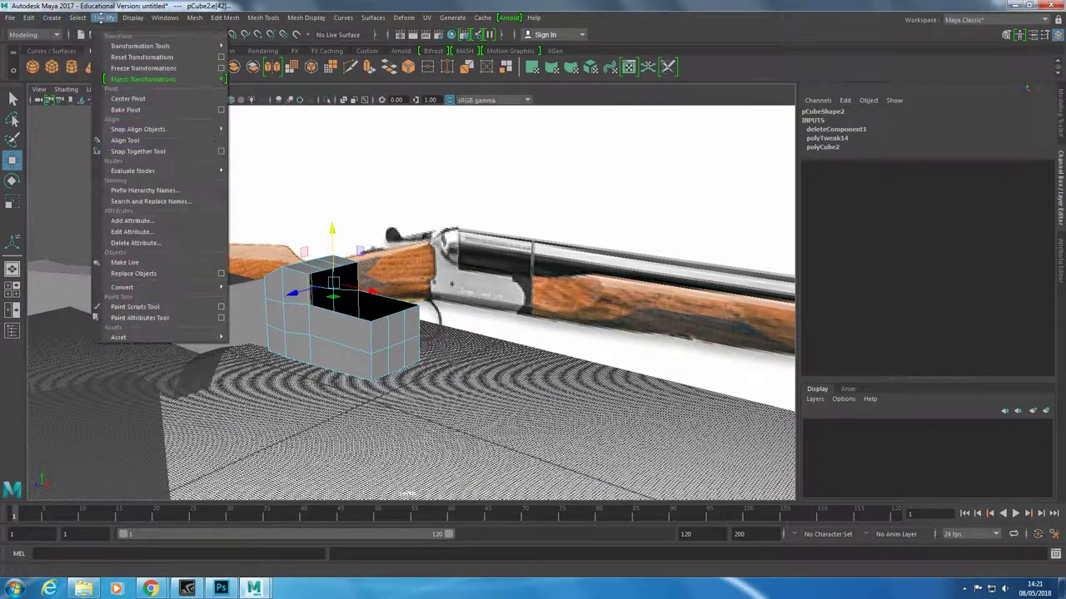
pyautogui.click(216, 79)
# Orbit around the receiver box and select two of its top vertices
pyautogui.moveTo(375, 291)
pyautogui.keyDown('alt'); pyautogui.mouseDown()
pyautogui.moveTo(416, 275)
pyautogui.moveTo(419, 385)
pyautogui.mouseUp(); pyautogui.keyUp('alt')
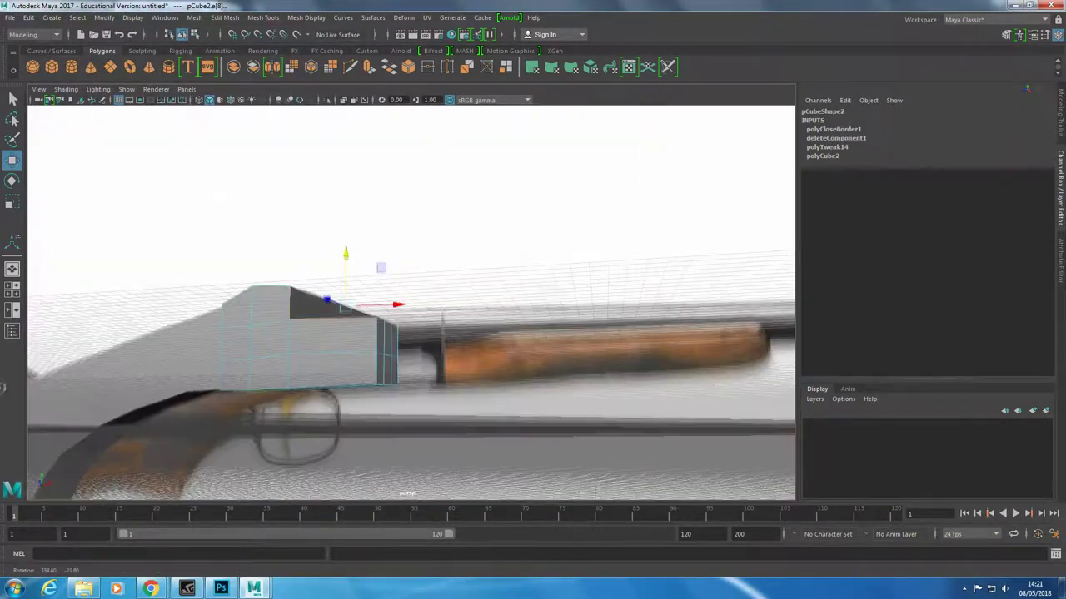
pyautogui.keyDown('alt'); pyautogui.moveTo(419, 385); pyautogui.dragTo(434, 402); pyautogui.keyUp('alt')
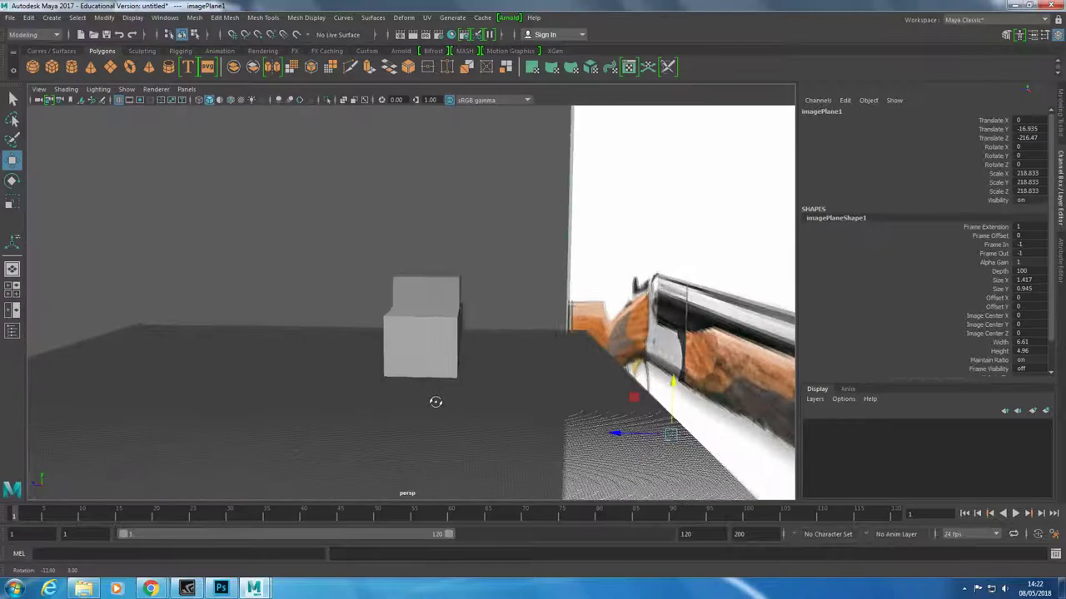
pyautogui.keyDown('alt'); pyautogui.moveTo(436, 400); pyautogui.dragTo(547, 414); pyautogui.keyUp('alt')
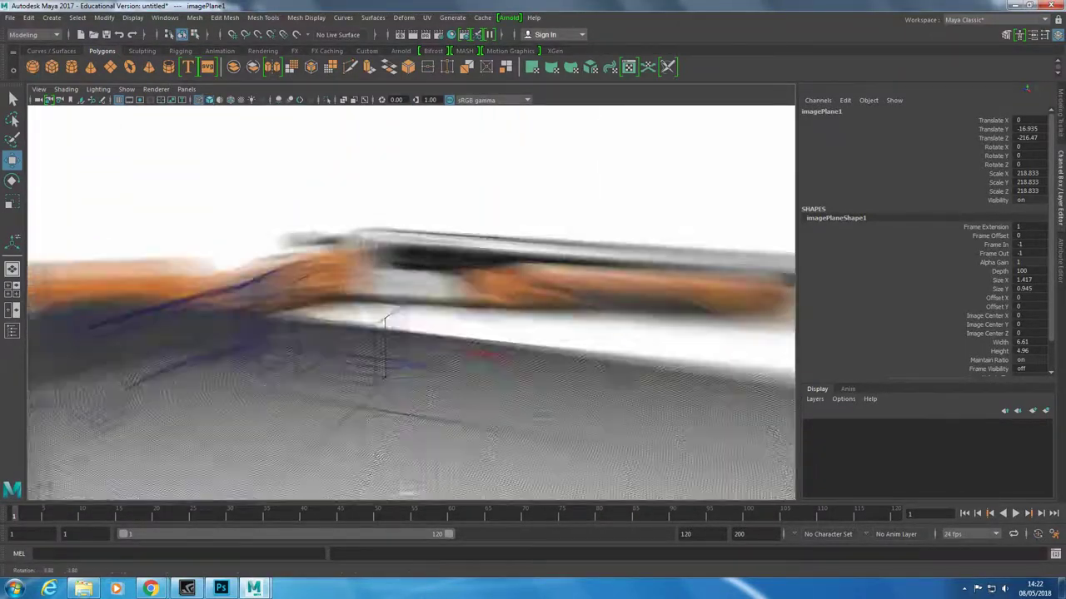
pyautogui.keyDown('alt'); pyautogui.moveTo(547, 413); pyautogui.dragTo(227, 321); pyautogui.keyUp('alt')
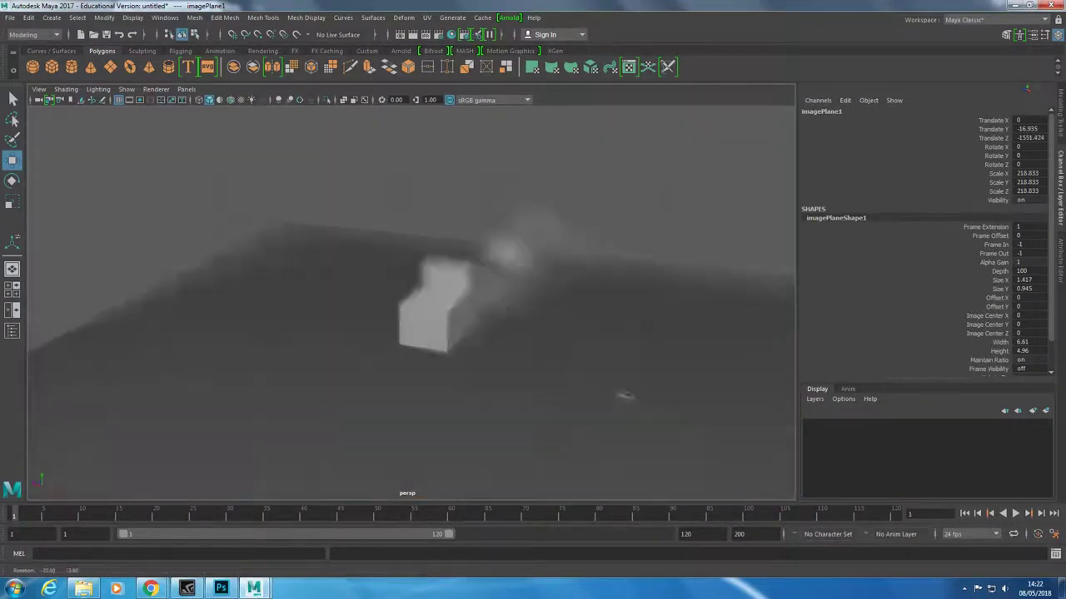
pyautogui.keyDown('alt'); pyautogui.moveTo(226, 321); pyautogui.dragTo(654, 342); pyautogui.keyUp('alt')
pyautogui.click(527, 333)
pyautogui.moveTo(528, 333)
pyautogui.keyDown('alt'); pyautogui.mouseDown()
pyautogui.moveTo(633, 353)
pyautogui.moveTo(416, 333)
pyautogui.moveTo(374, 346)
pyautogui.moveTo(333, 316)
pyautogui.mouseUp(); pyautogui.keyUp('alt')
pyautogui.click(291, 287)
pyautogui.moveTo(291, 287)
pyautogui.keyDown('alt'); pyautogui.mouseDown()
pyautogui.moveTo(238, 315)
pyautogui.moveTo(333, 275)
pyautogui.mouseUp(); pyautogui.keyUp('alt')
pyautogui.keyDown('shift'); pyautogui.click(385, 306); pyautogui.keyUp('shift')
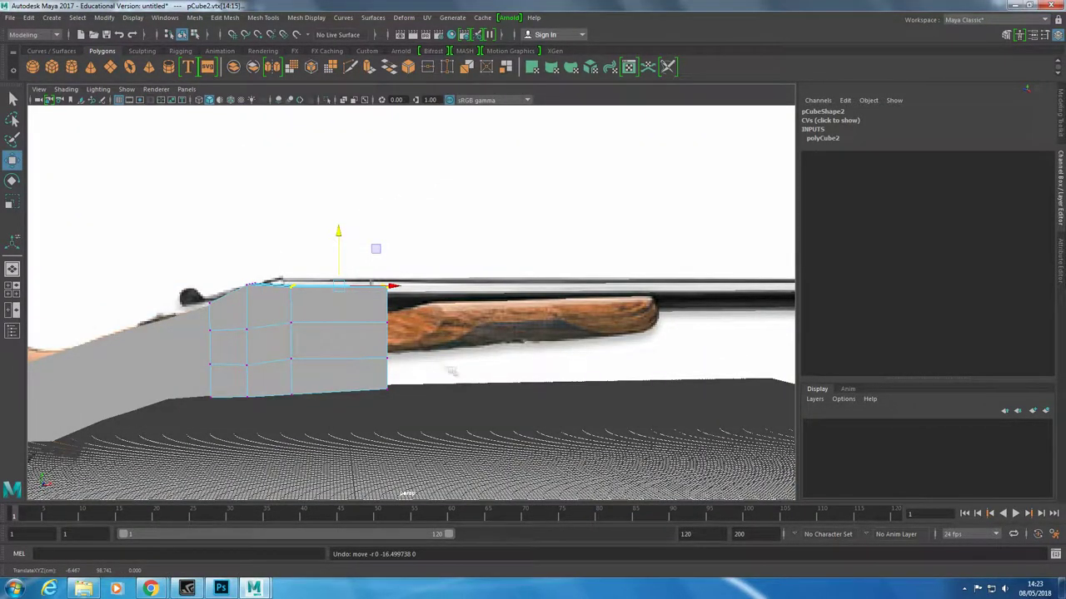
pyautogui.moveTo(434, 361)
pyautogui.keyDown('alt'); pyautogui.mouseDown()
pyautogui.moveTo(350, 275)
pyautogui.moveTo(405, 320)
pyautogui.moveTo(260, 293)
pyautogui.mouseUp(); pyautogui.keyUp('alt')
# Undo the last vertex move and start the Insert Edge Loop Tool
pyautogui.hotkey('ctrl', 'z')
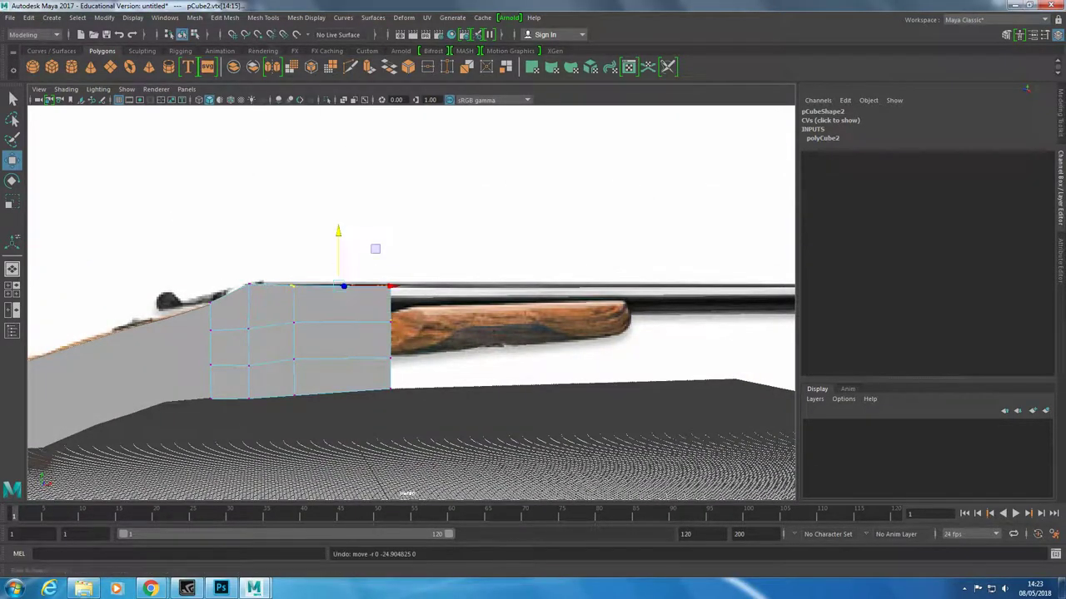
pyautogui.click(374, 17)
pyautogui.click(287, 98)
pyautogui.moveTo(332, 263)
pyautogui.keyDown('alt'); pyautogui.mouseDown()
pyautogui.moveTo(340, 225)
pyautogui.moveTo(327, 222)
pyautogui.mouseUp(); pyautogui.keyUp('alt')
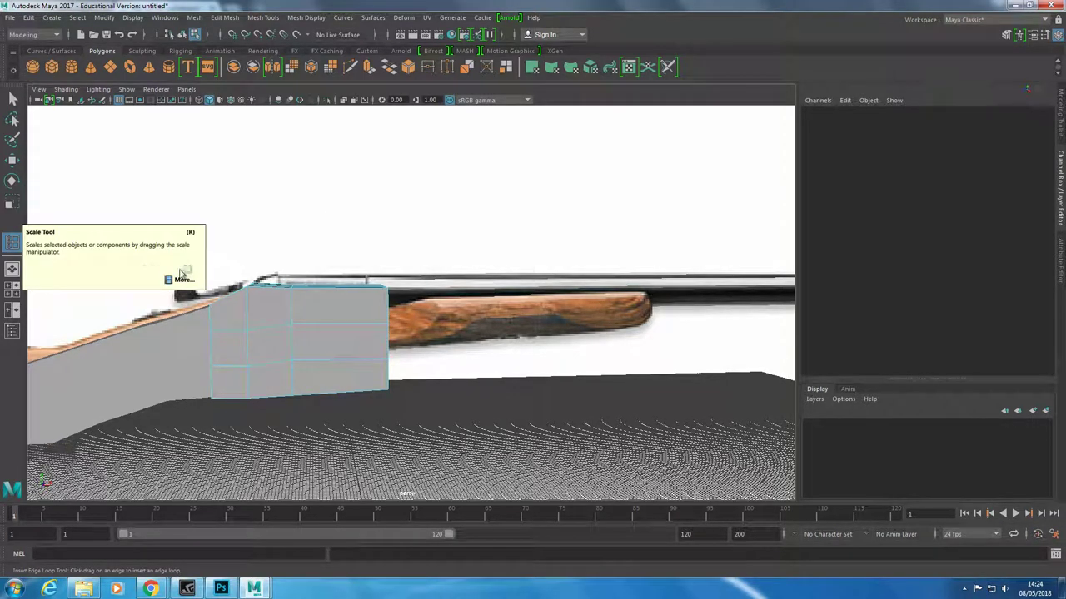
# Insert an edge loop near the rear of the receiver box in the front view
pyautogui.press('space')
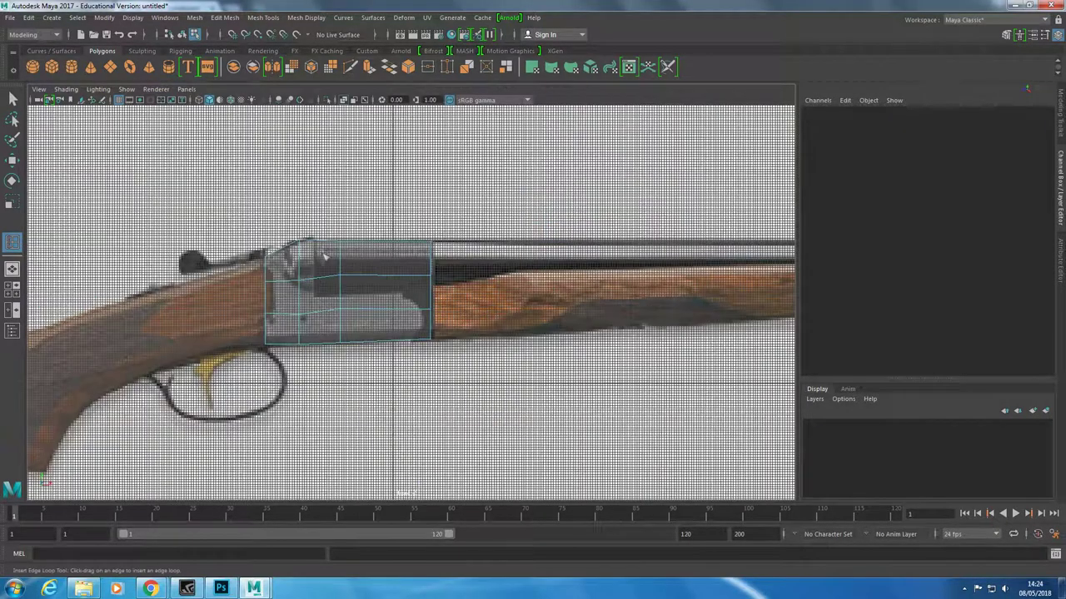
pyautogui.click(319, 246)
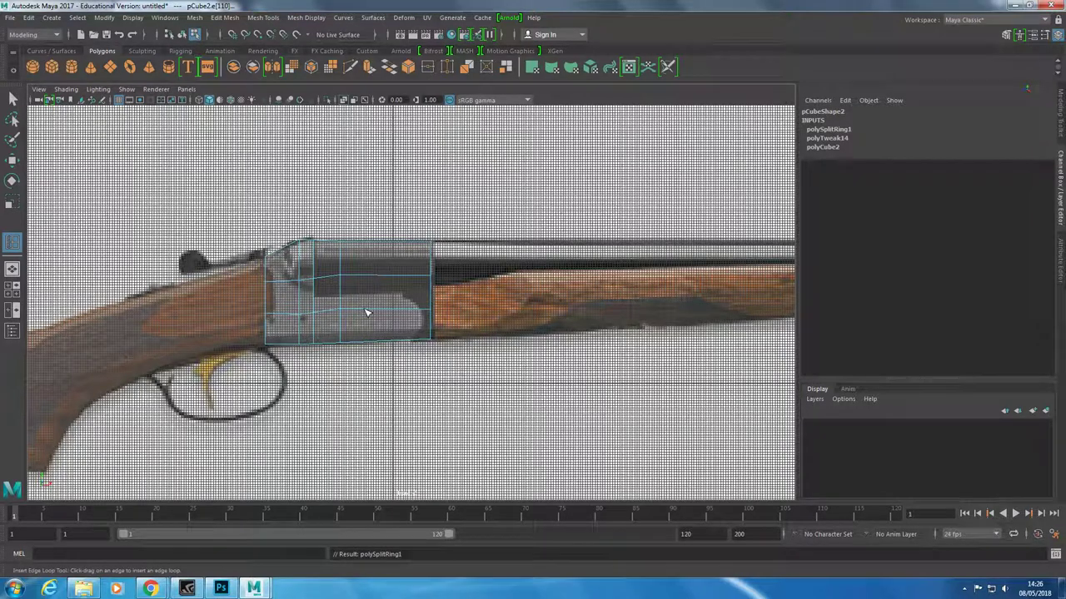
pyautogui.press('space')
pyautogui.press('space')
# Move the box's top vertices to slope the top toward the barrels, then reselect the box
pyautogui.moveTo(345, 268); pyautogui.dragTo(291, 266, button='right')
pyautogui.press('w')
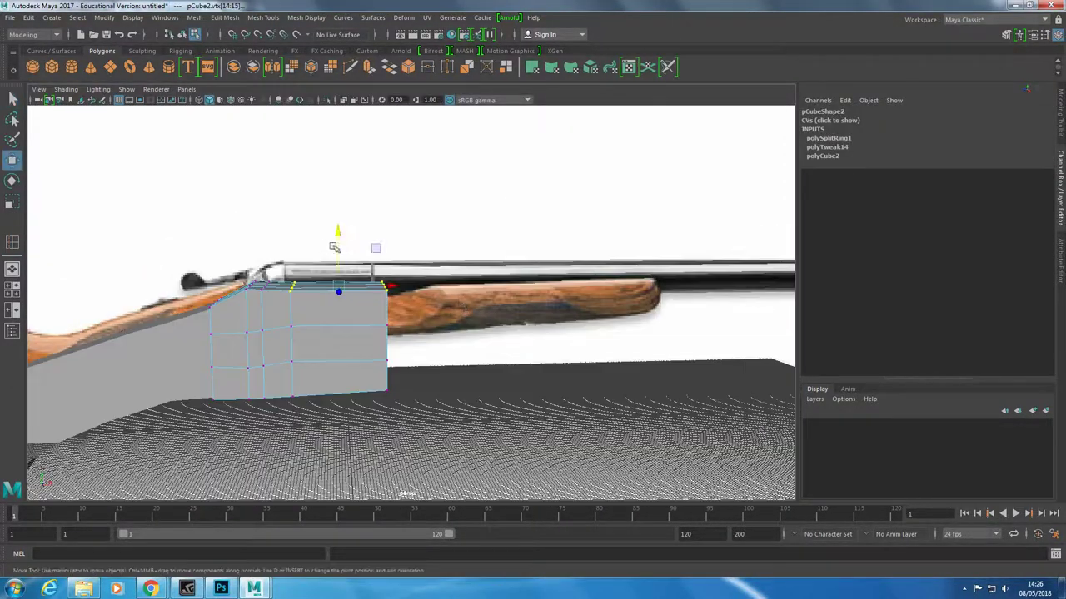
pyautogui.moveTo(338, 304)
pyautogui.mouseDown()
pyautogui.moveTo(337, 275)
pyautogui.moveTo(408, 306)
pyautogui.mouseUp()
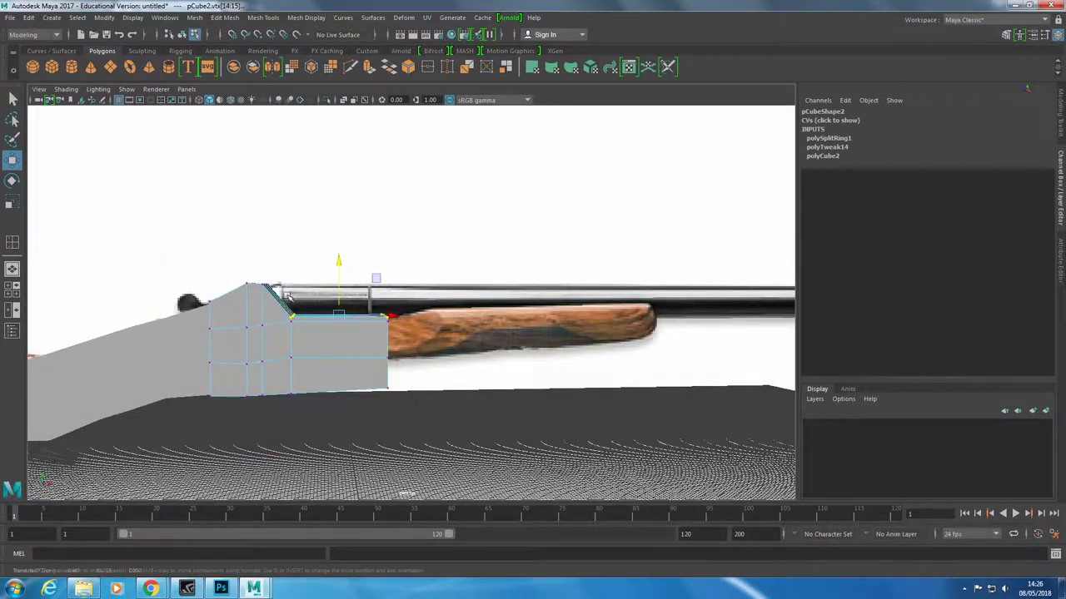
pyautogui.keyDown('alt'); pyautogui.moveTo(315, 322); pyautogui.dragTo(466, 377); pyautogui.keyUp('alt')
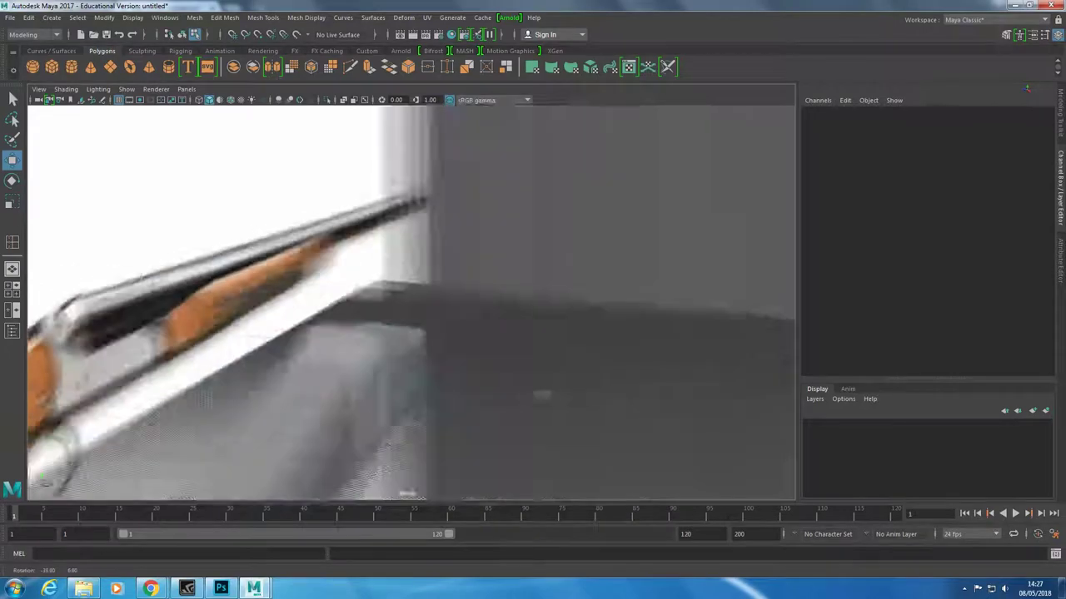
pyautogui.moveTo(542, 395)
pyautogui.keyDown('alt'); pyautogui.mouseDown()
pyautogui.moveTo(473, 381)
pyautogui.moveTo(328, 435)
pyautogui.moveTo(349, 412)
pyautogui.moveTo(383, 423)
pyautogui.moveTo(506, 361)
pyautogui.moveTo(405, 423)
pyautogui.moveTo(417, 314)
pyautogui.mouseUp(); pyautogui.keyUp('alt')
pyautogui.press('r')
pyautogui.click(417, 315)
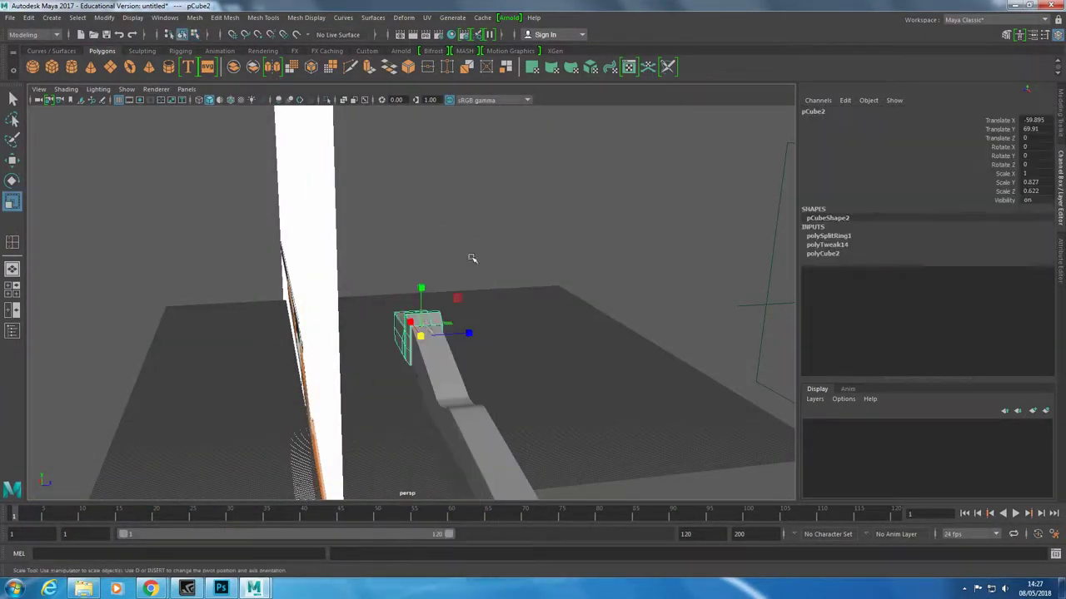
# Scale, rotate (Rotate Y -1.492) and nudge the receiver box in Z to match the reference
pyautogui.moveTo(551, 375)
pyautogui.keyDown('alt'); pyautogui.mouseDown()
pyautogui.moveTo(466, 383)
pyautogui.moveTo(400, 366)
pyautogui.moveTo(343, 374)
pyautogui.moveTo(311, 357)
pyautogui.moveTo(557, 317)
pyautogui.moveTo(561, 325)
pyautogui.mouseUp(); pyautogui.keyUp('alt')
pyautogui.press('w')
pyautogui.click(502, 375)
pyautogui.press('r')
pyautogui.moveTo(502, 376)
pyautogui.keyDown('alt'); pyautogui.mouseDown()
pyautogui.moveTo(614, 407)
pyautogui.moveTo(518, 376)
pyautogui.moveTo(500, 382)
pyautogui.moveTo(625, 361)
pyautogui.mouseUp(); pyautogui.keyUp('alt')
pyautogui.press('e')
pyautogui.press('w')
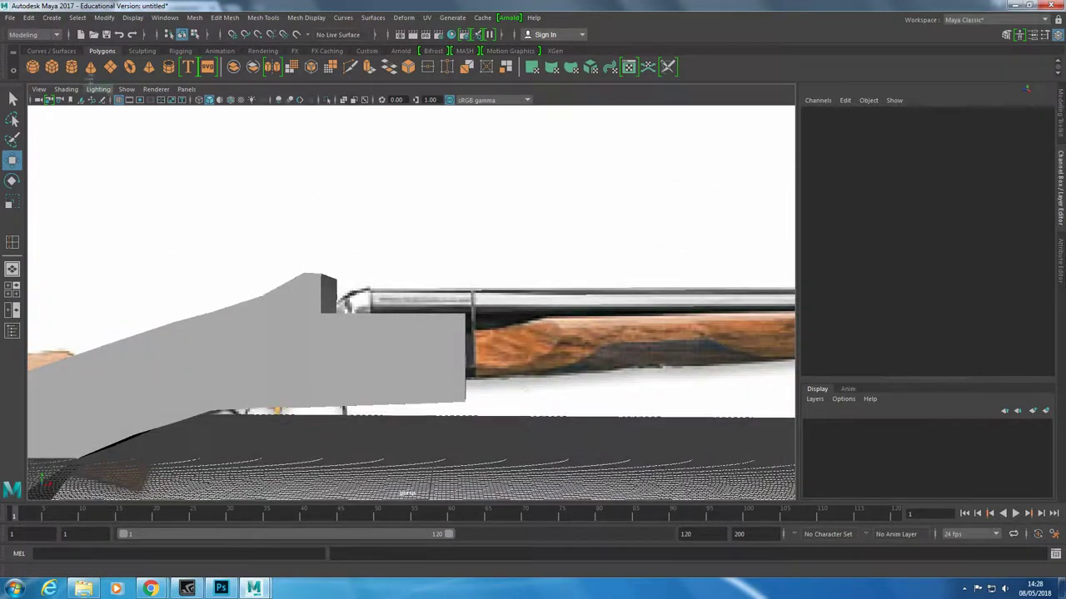
pyautogui.click(392, 350)
# Create a 100 × 100 × 100 cube with 3 subdivisions each way and move it over the fore-end
pyautogui.write('100\t100\t100\t3\t3\t3')
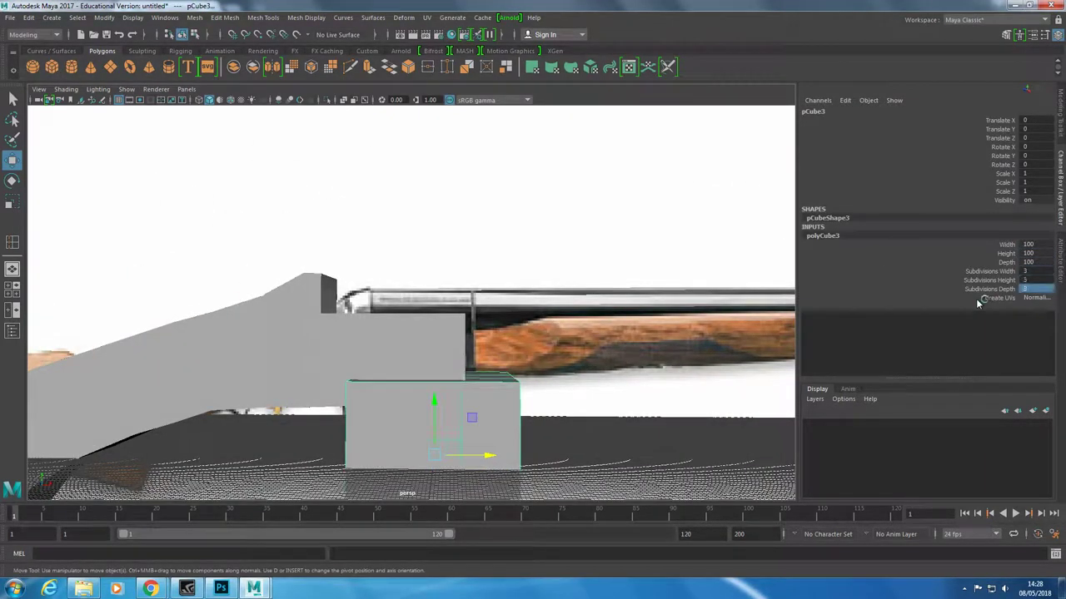
pyautogui.moveTo(428, 358); pyautogui.dragTo(488, 309)
pyautogui.press('space')
pyautogui.press('space')
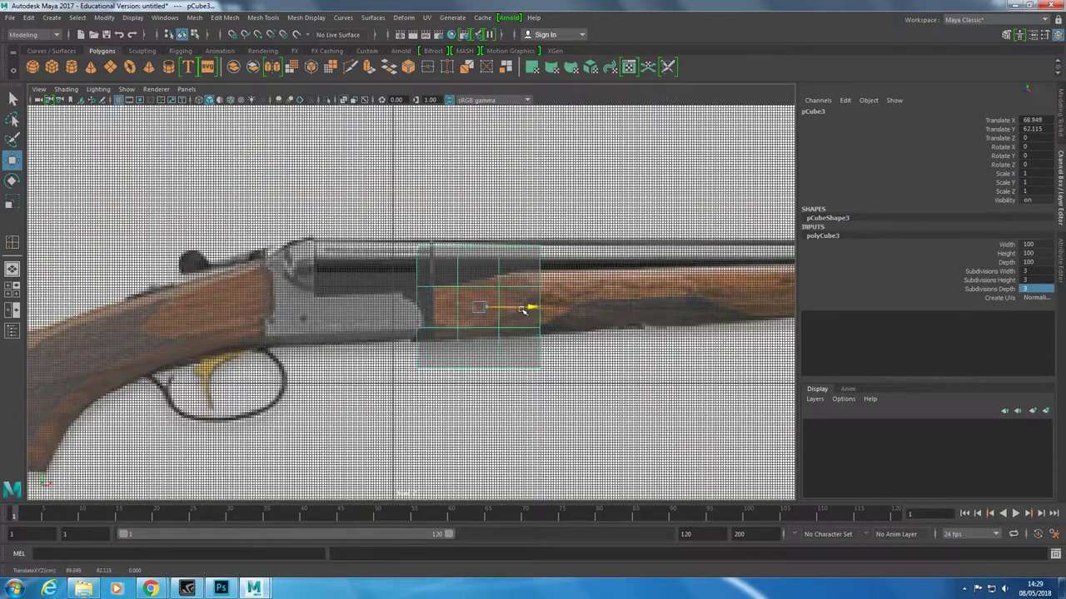
pyautogui.scroll(3, 523, 310)
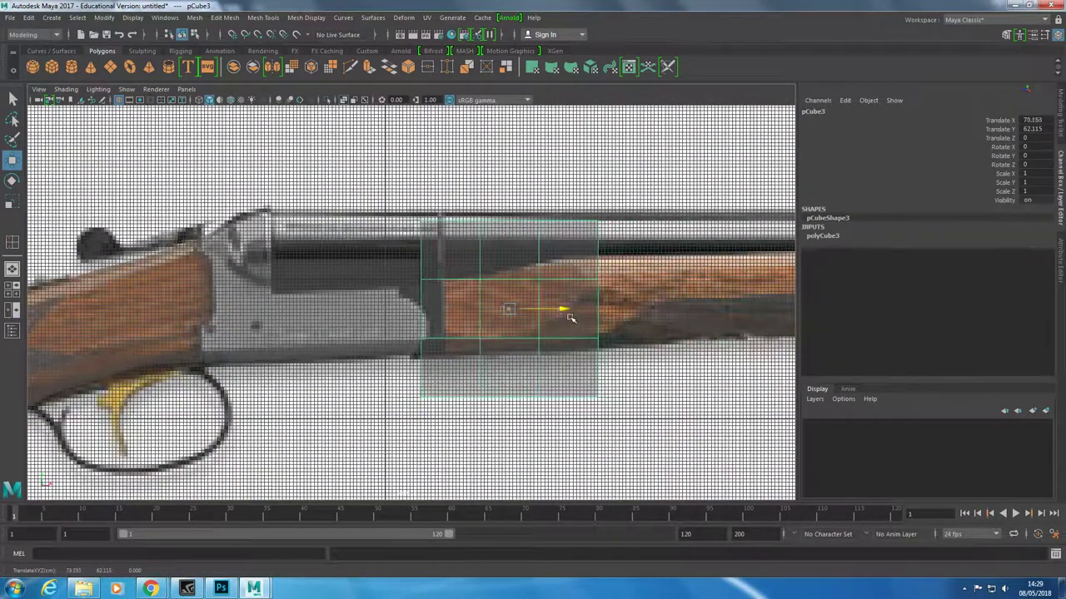
# Scale the new block to 0.6 in height and depth
pyautogui.moveTo(570, 318); pyautogui.dragTo(583, 262, button='right')
pyautogui.click(514, 338)
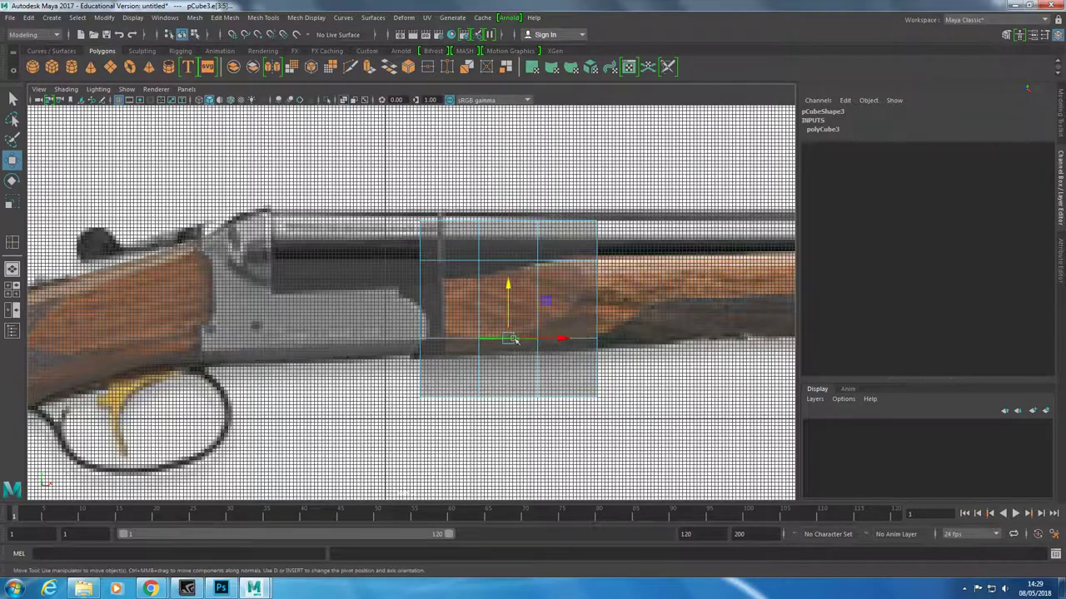
pyautogui.moveTo(454, 242); pyautogui.dragTo(501, 221, button='right')
pyautogui.press('r')
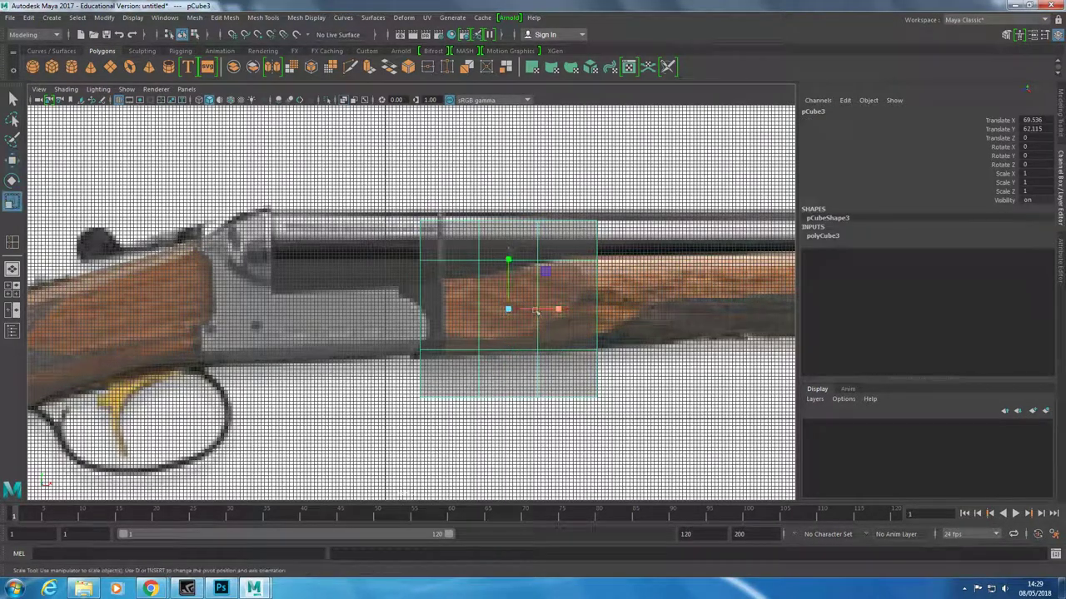
pyautogui.moveTo(512, 264); pyautogui.dragTo(510, 282)
pyautogui.press('space')
pyautogui.press('f')
pyautogui.press('w')
pyautogui.moveTo(583, 233)
pyautogui.mouseDown()
pyautogui.moveTo(599, 237)
pyautogui.moveTo(640, 109)
pyautogui.mouseUp()
pyautogui.scroll(3, 651, 231)
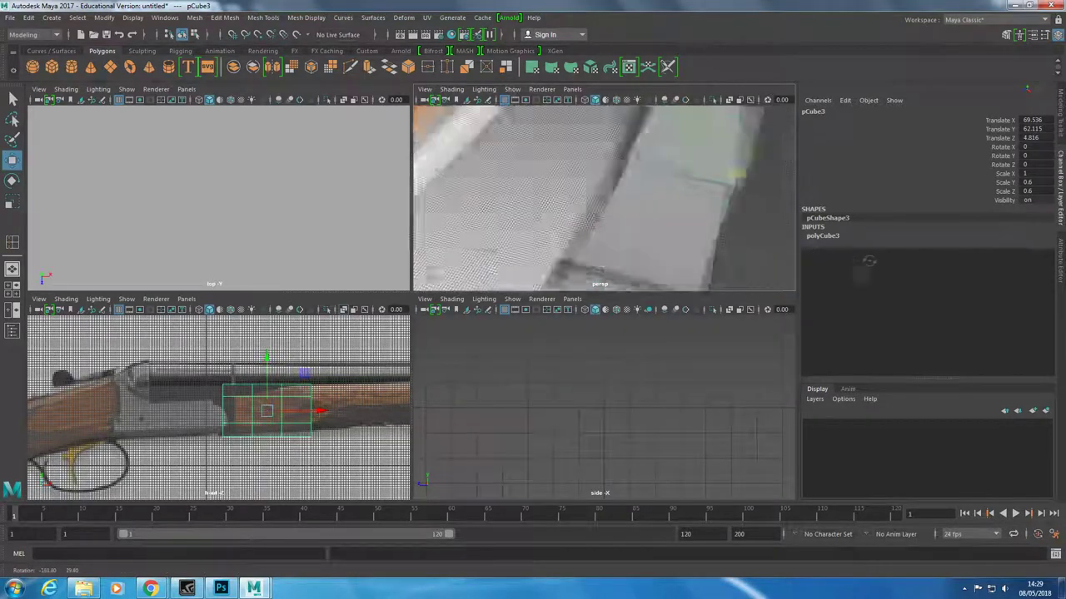
# Zero pCube3's rotation and move it to Z 0.255 to align with the stock block
pyautogui.press('e')
pyautogui.moveTo(632, 152)
pyautogui.mouseDown()
pyautogui.moveTo(683, 186)
pyautogui.moveTo(618, 269)
pyautogui.moveTo(630, 219)
pyautogui.mouseUp()
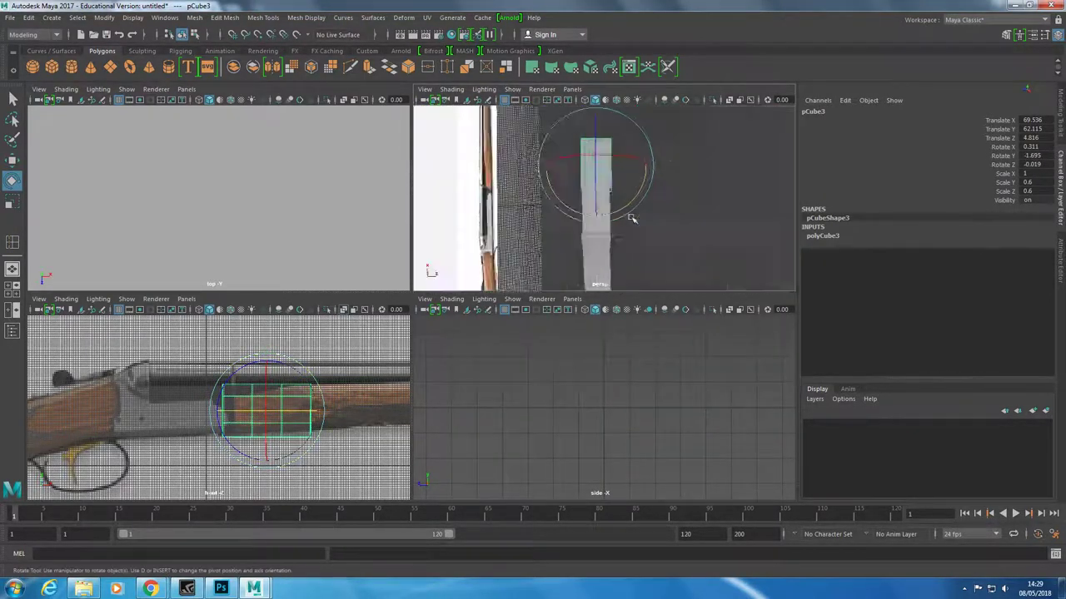
pyautogui.click(614, 231)
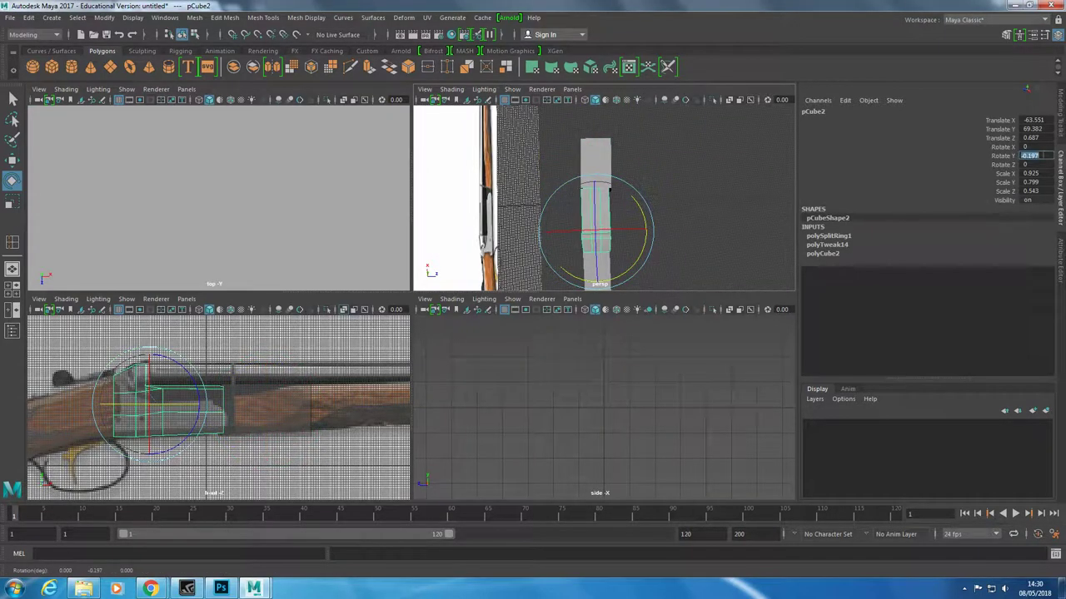
pyautogui.hotkey('ctrl', 'z')
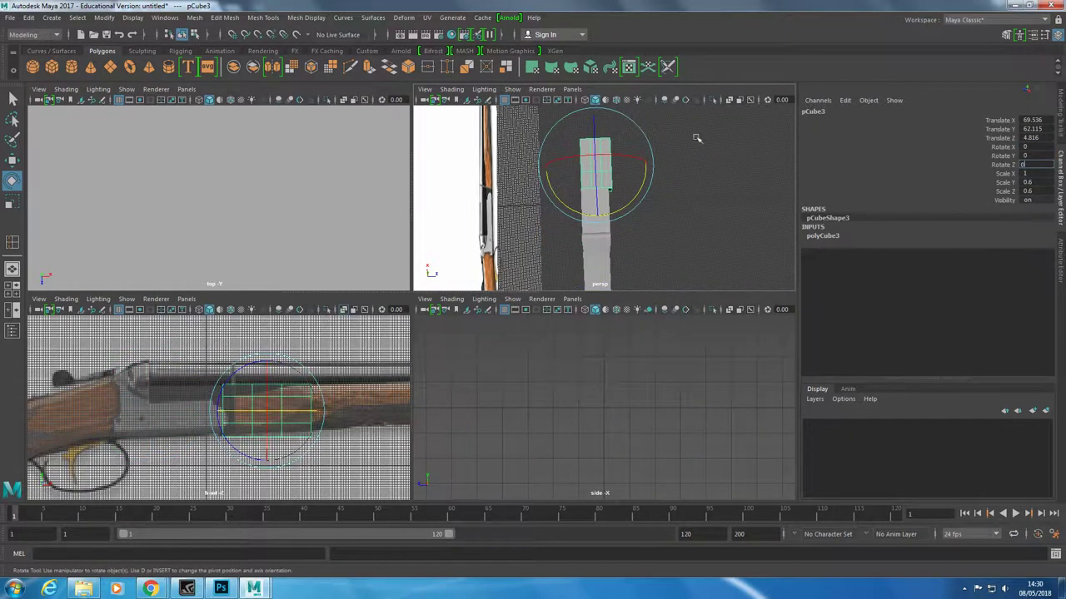
pyautogui.press('w')
pyautogui.hotkey('ctrl', 'z')
pyautogui.press('f')
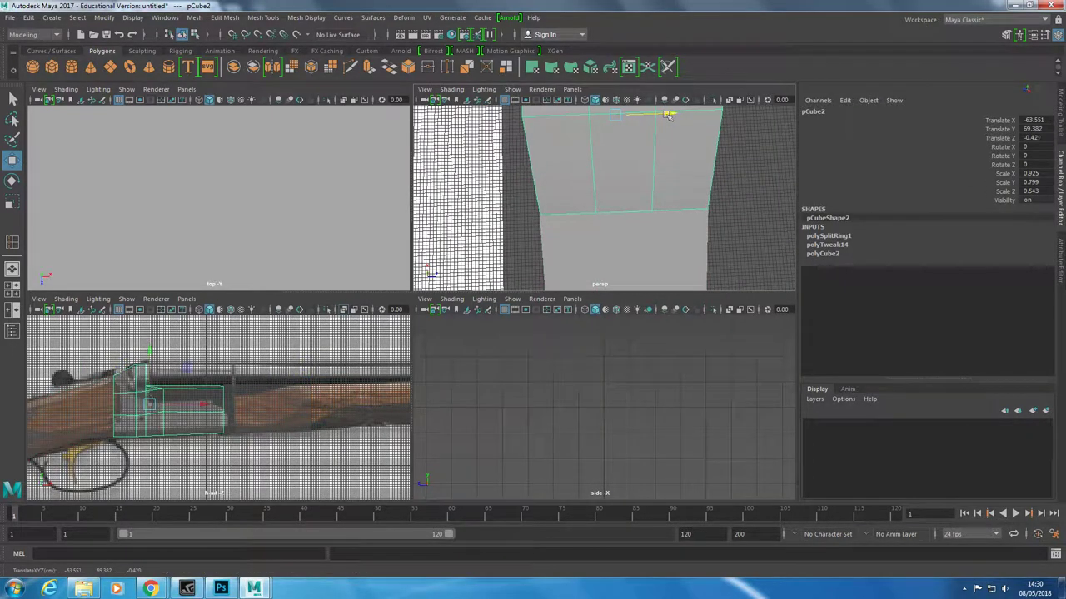
pyautogui.click(658, 166)
pyautogui.press('f')
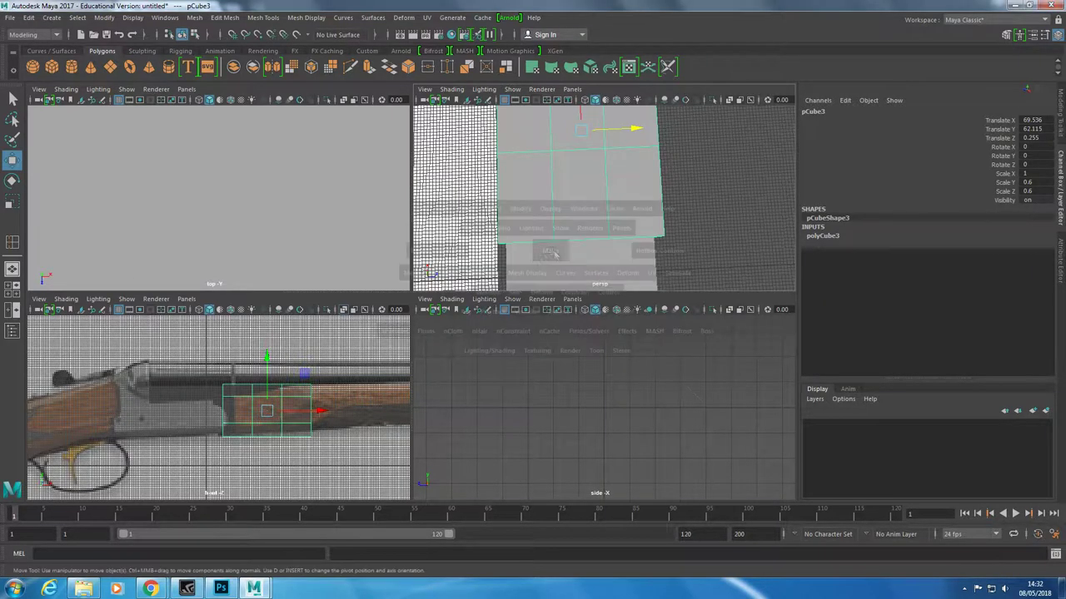
pyautogui.press('space')
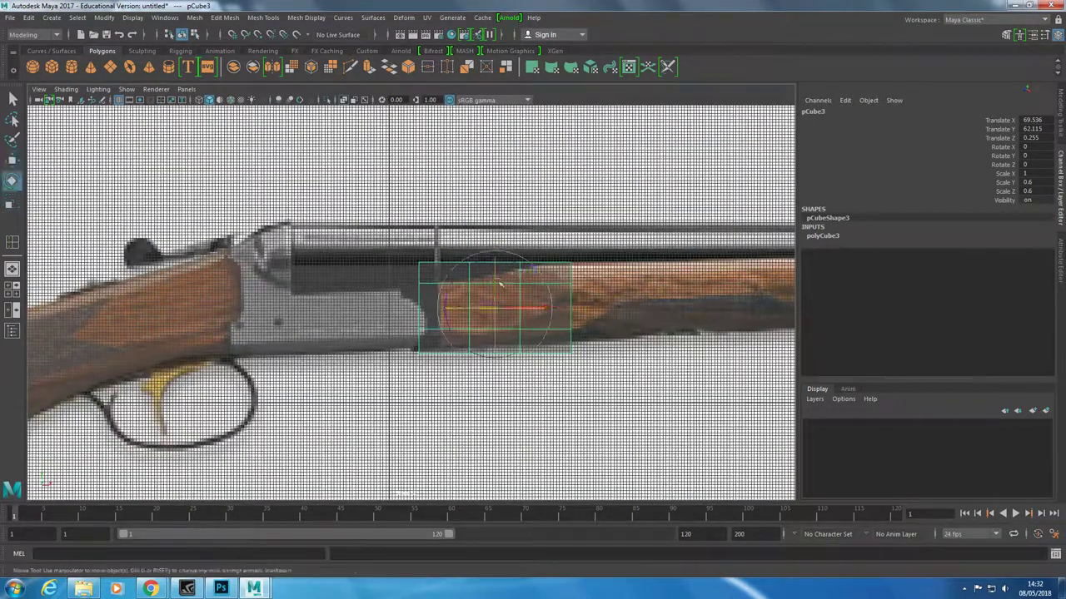
# Inspect the fore-end block's vertices, then return to editing the whole block
pyautogui.rightClick(463, 268)
pyautogui.click(420, 267)
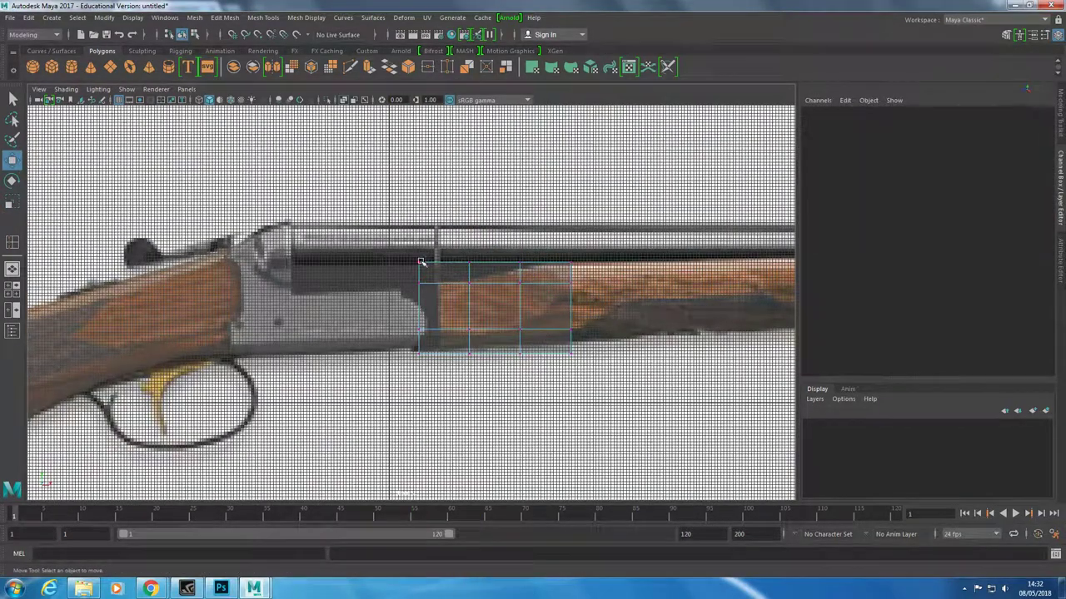
pyautogui.moveTo(454, 251); pyautogui.dragTo(481, 273)
pyautogui.click(420, 264)
pyautogui.press('space')
pyautogui.moveTo(649, 191)
pyautogui.keyDown('alt'); pyautogui.mouseDown()
pyautogui.moveTo(701, 166)
pyautogui.moveTo(666, 179)
pyautogui.mouseUp(); pyautogui.keyUp('alt')
pyautogui.moveTo(591, 170); pyautogui.dragTo(612, 190)
pyautogui.press('r')
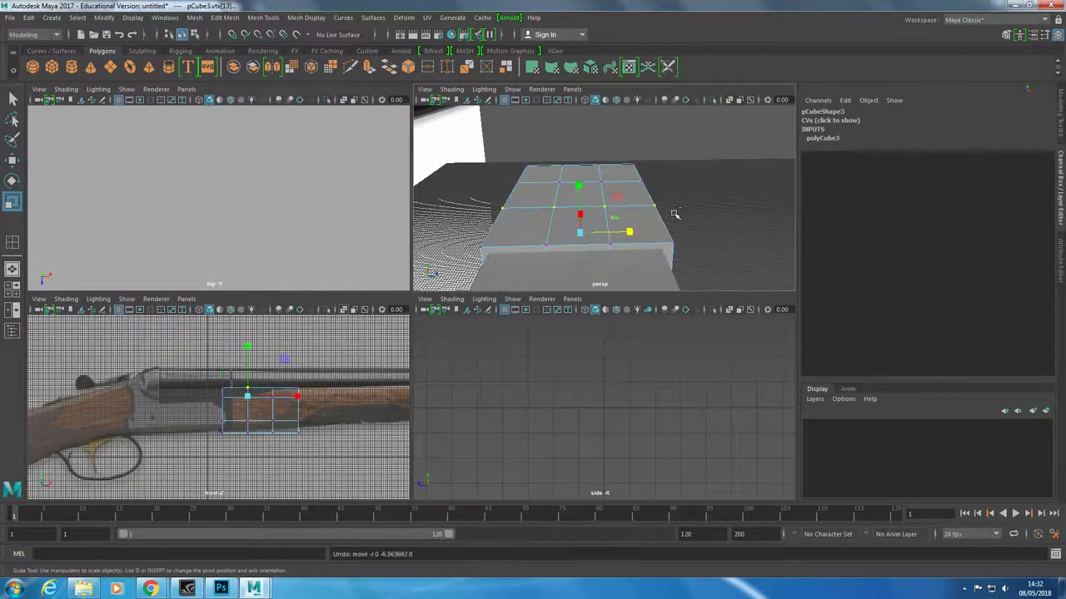
pyautogui.press('F8')
# Set the block's Z position to -0.273, flatten its height slightly and raise it
pyautogui.scroll(5, 652, 242)
pyautogui.keyDown('alt'); pyautogui.moveTo(652, 241); pyautogui.dragTo(583, 208); pyautogui.keyUp('alt')
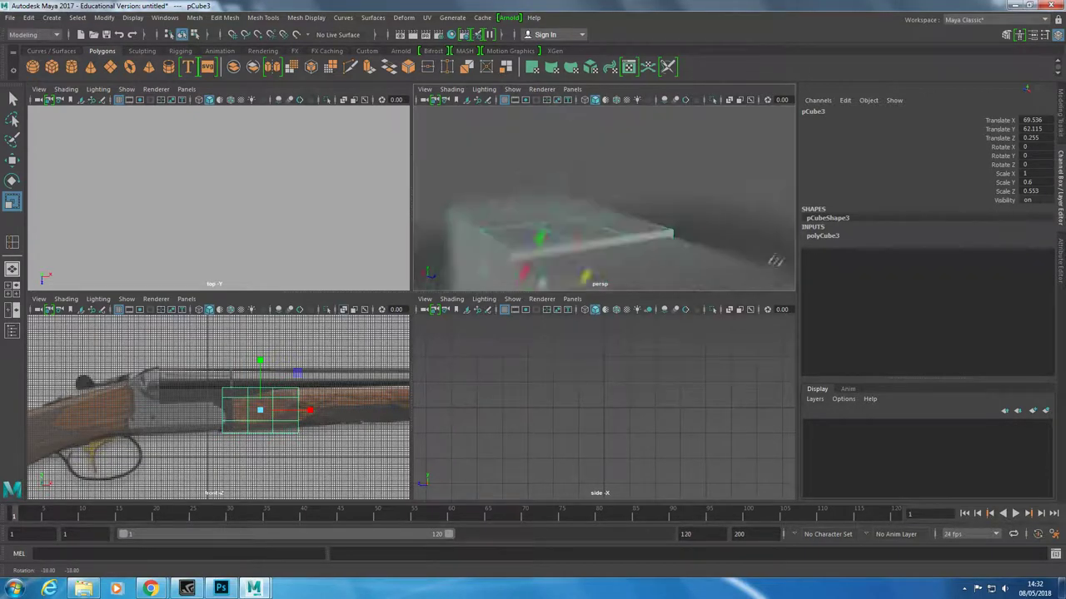
pyautogui.press('w')
pyautogui.moveTo(573, 249)
pyautogui.mouseDown()
pyautogui.moveTo(573, 221)
pyautogui.moveTo(637, 254)
pyautogui.mouseUp()
pyautogui.press('r')
pyautogui.press('w')
pyautogui.moveTo(633, 193); pyautogui.dragTo(639, 206)
pyautogui.moveTo(652, 267)
pyautogui.keyDown('alt'); pyautogui.mouseDown()
pyautogui.moveTo(658, 135)
pyautogui.moveTo(680, 148)
pyautogui.mouseUp(); pyautogui.keyUp('alt')
pyautogui.press('r')
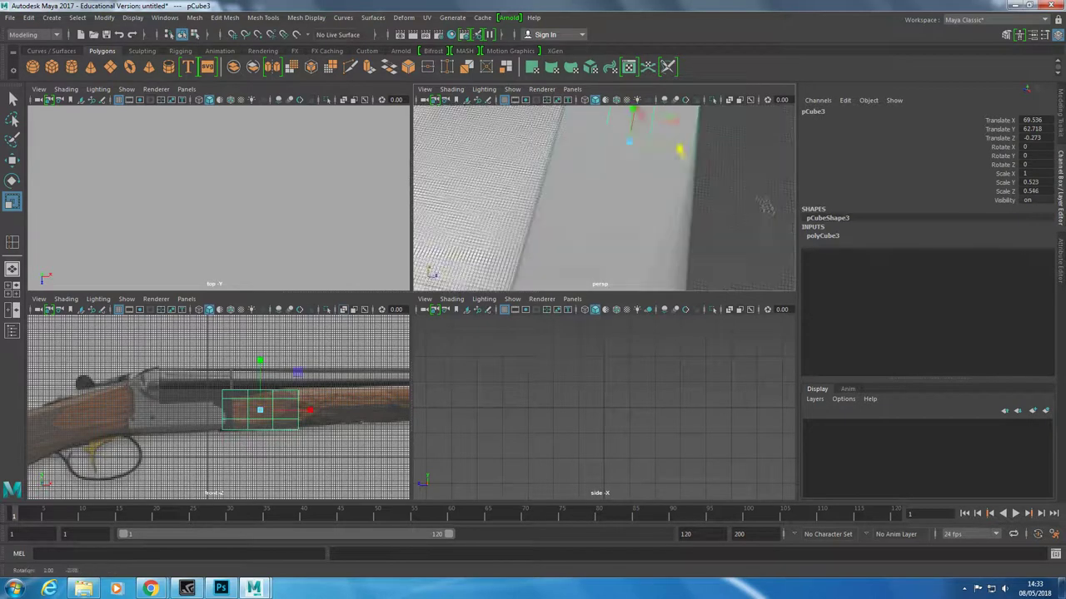
pyautogui.keyDown('alt'); pyautogui.moveTo(769, 216); pyautogui.dragTo(512, 175); pyautogui.keyUp('alt')
# Copy the stock block's 0.925 width scale and its height scale onto the fore-end block
pyautogui.click(512, 175)
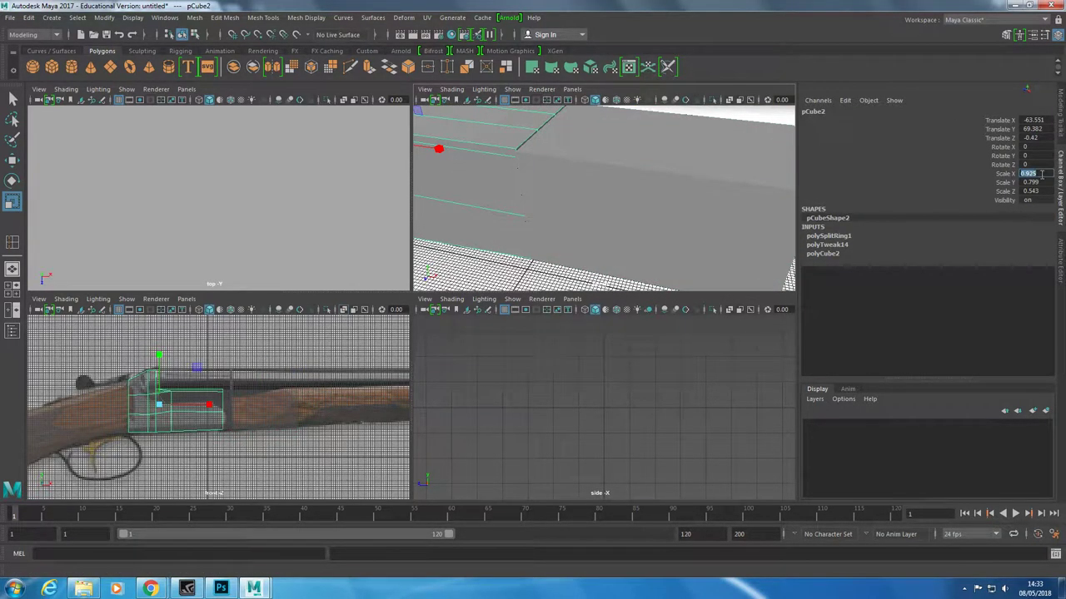
pyautogui.press('Return')
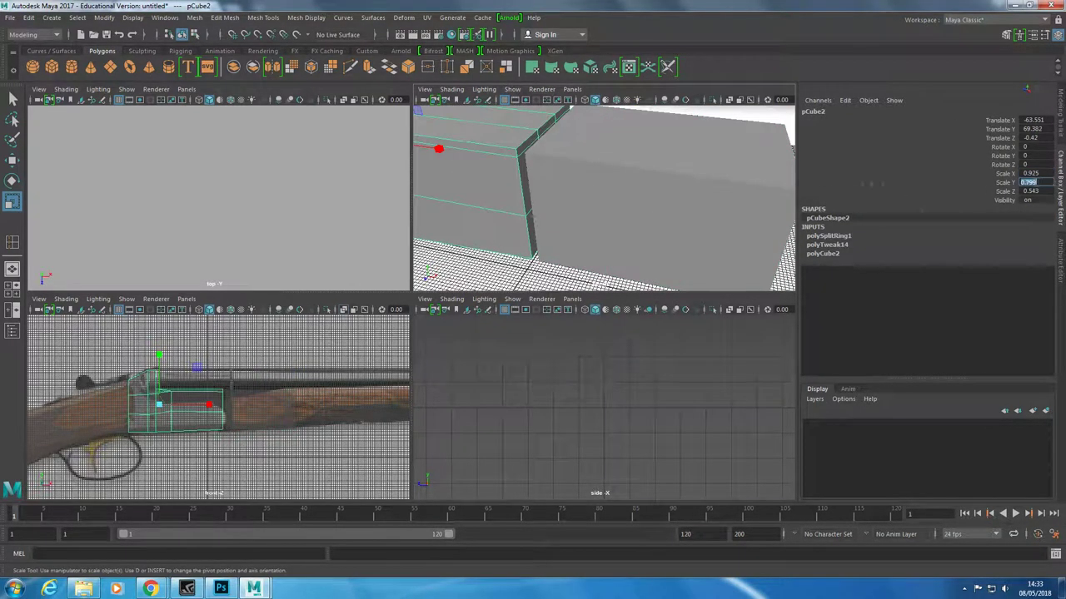
pyautogui.press('Return')
pyautogui.moveTo(600, 200)
pyautogui.keyDown('alt'); pyautogui.mouseDown()
pyautogui.moveTo(541, 192)
pyautogui.moveTo(652, 171)
pyautogui.mouseUp(); pyautogui.keyUp('alt')
pyautogui.click(638, 152)
pyautogui.press('w')
# Lower the block onto the fore-end and scale it to 0.925 × 0.535 × 0.543
pyautogui.press('r')
pyautogui.moveTo(630, 125); pyautogui.dragTo(629, 154)
pyautogui.press('w')
pyautogui.moveTo(630, 154)
pyautogui.keyDown('alt'); pyautogui.mouseDown()
pyautogui.moveTo(601, 252)
pyautogui.moveTo(648, 125)
pyautogui.moveTo(639, 254)
pyautogui.moveTo(629, 196)
pyautogui.moveTo(608, 266)
pyautogui.mouseUp(); pyautogui.keyUp('alt')
pyautogui.press('r')
pyautogui.press('w')
pyautogui.press('r')
pyautogui.press('w')
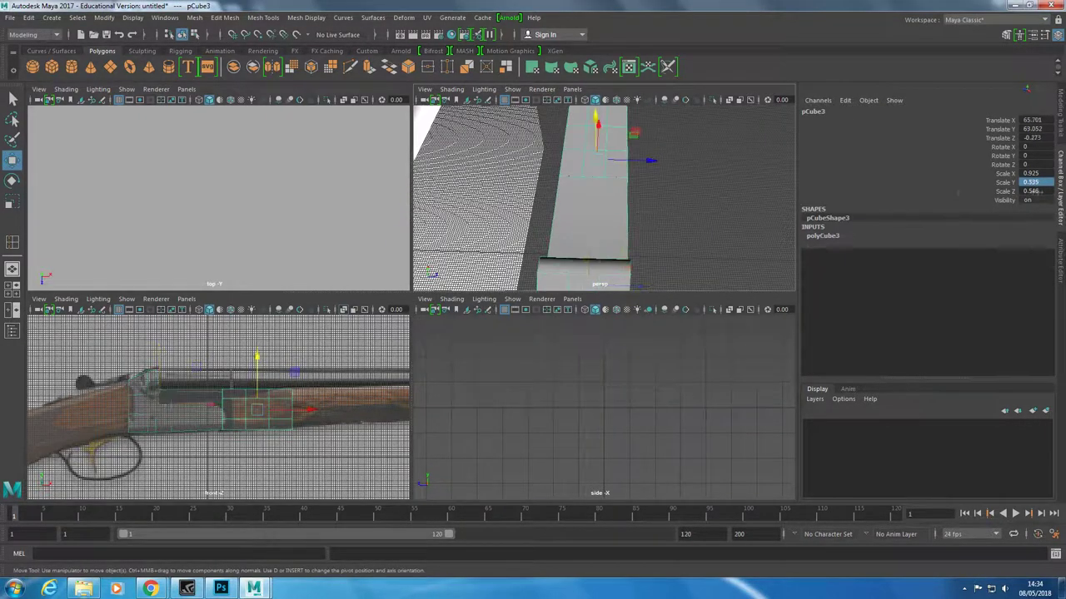
pyautogui.moveTo(1032, 192); pyautogui.dragTo(1024, 192, button='middle')
pyautogui.press('Return')
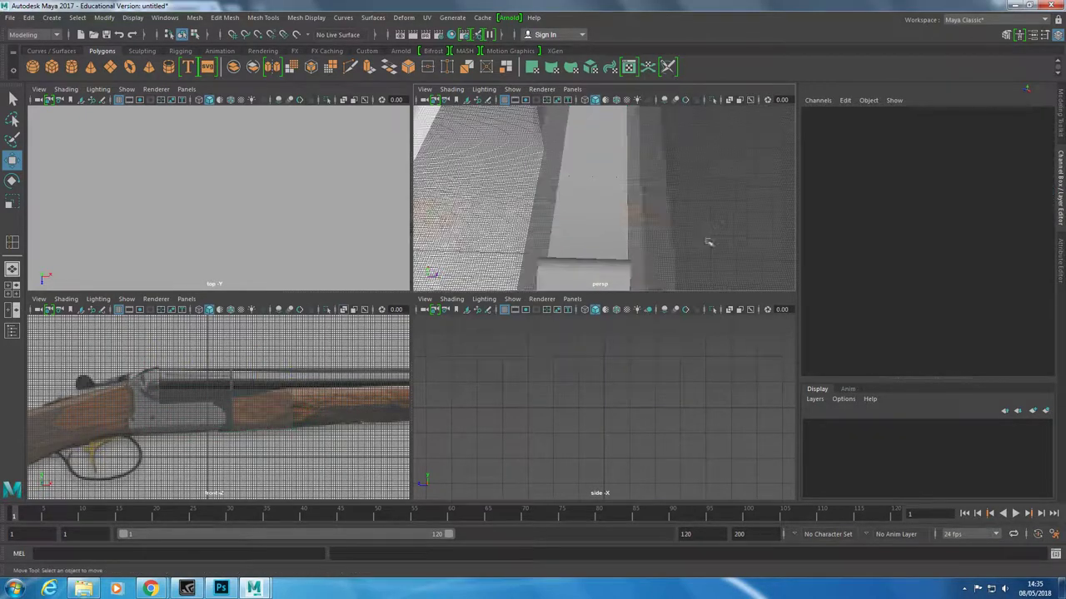
pyautogui.press('space')
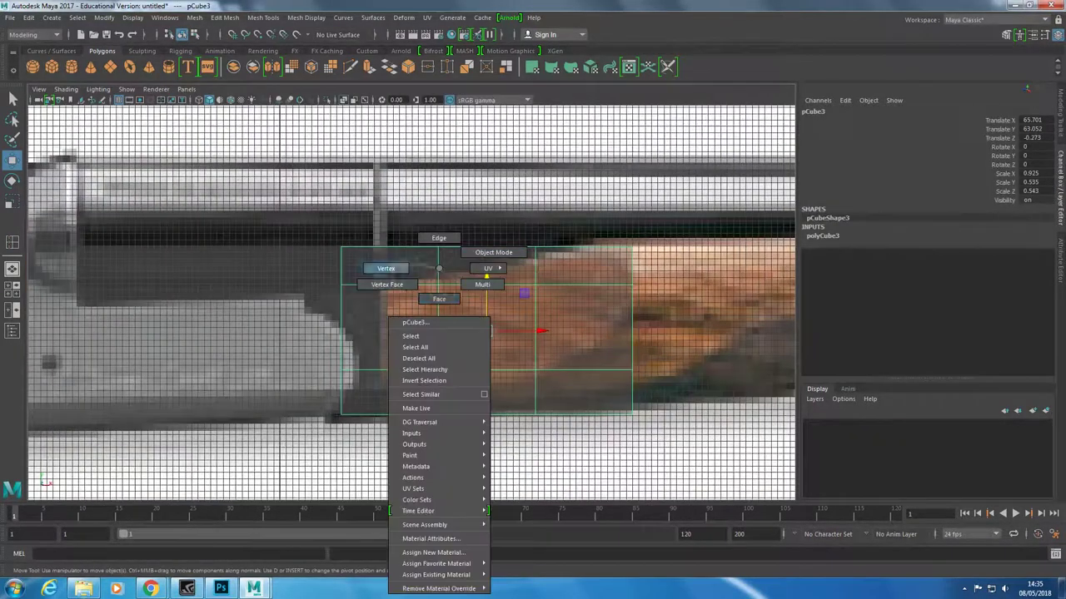
# Shift the block's vertical edges left to match the fore-end reference
pyautogui.moveTo(442, 268); pyautogui.dragTo(442, 237, button='right')
pyautogui.click(438, 331)
pyautogui.moveTo(491, 331); pyautogui.dragTo(466, 333)
pyautogui.moveTo(566, 333); pyautogui.dragTo(553, 333)
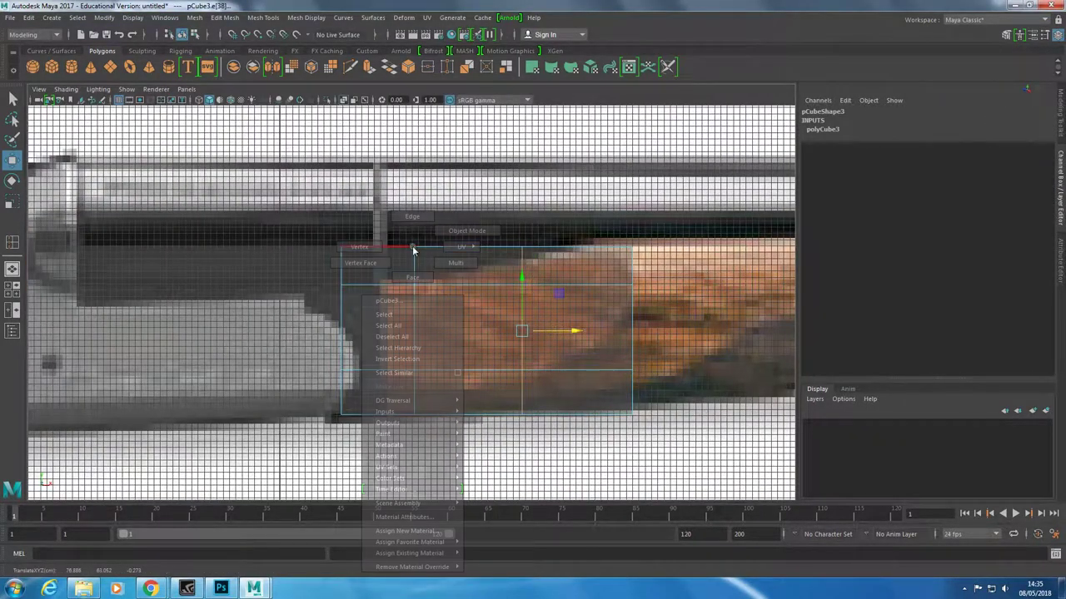
# Lower the top vertex and raise the bottom vertices to trace the fore-end's outline
pyautogui.moveTo(414, 283); pyautogui.dragTo(414, 250, button='right')
pyautogui.click(413, 247)
pyautogui.moveTo(414, 247); pyautogui.dragTo(440, 314)
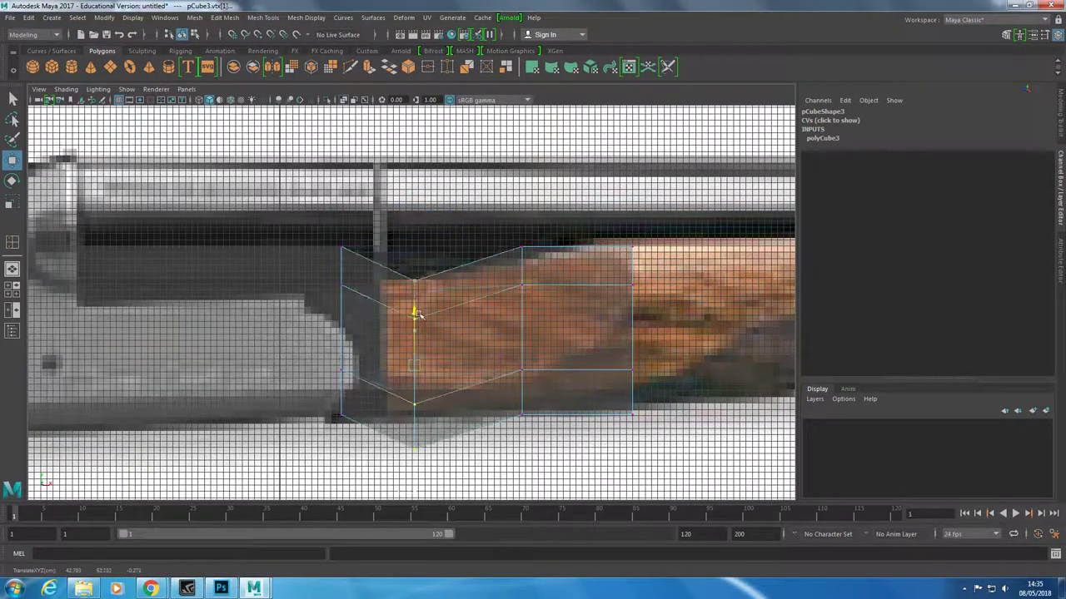
pyautogui.moveTo(426, 363); pyautogui.dragTo(426, 334)
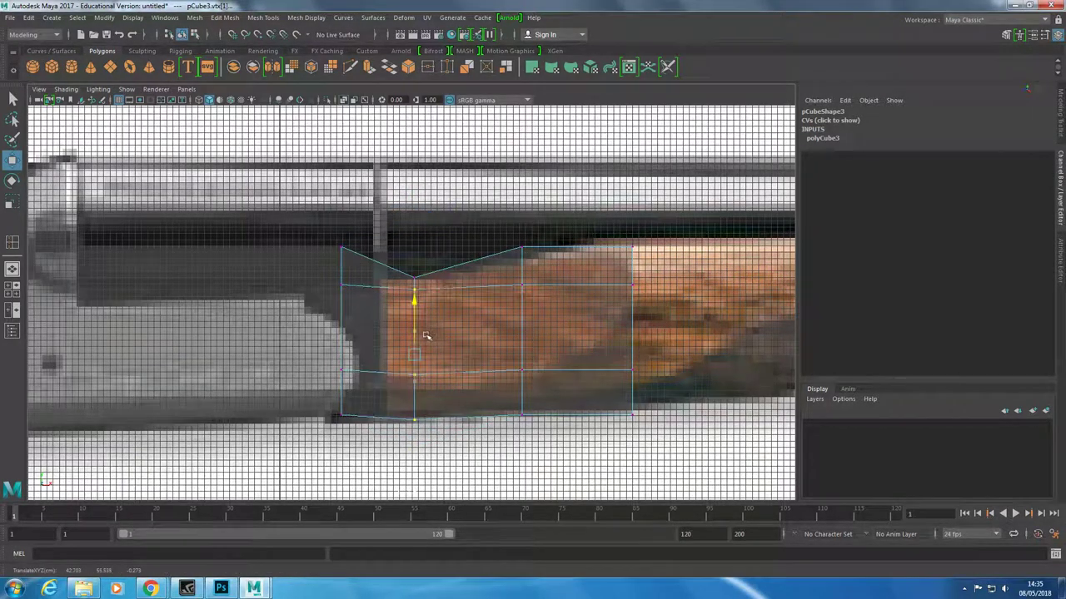
pyautogui.click(522, 414)
pyautogui.moveTo(522, 383); pyautogui.dragTo(522, 377)
pyautogui.click(633, 411)
pyautogui.moveTo(632, 379); pyautogui.dragTo(632, 372)
pyautogui.click(522, 250)
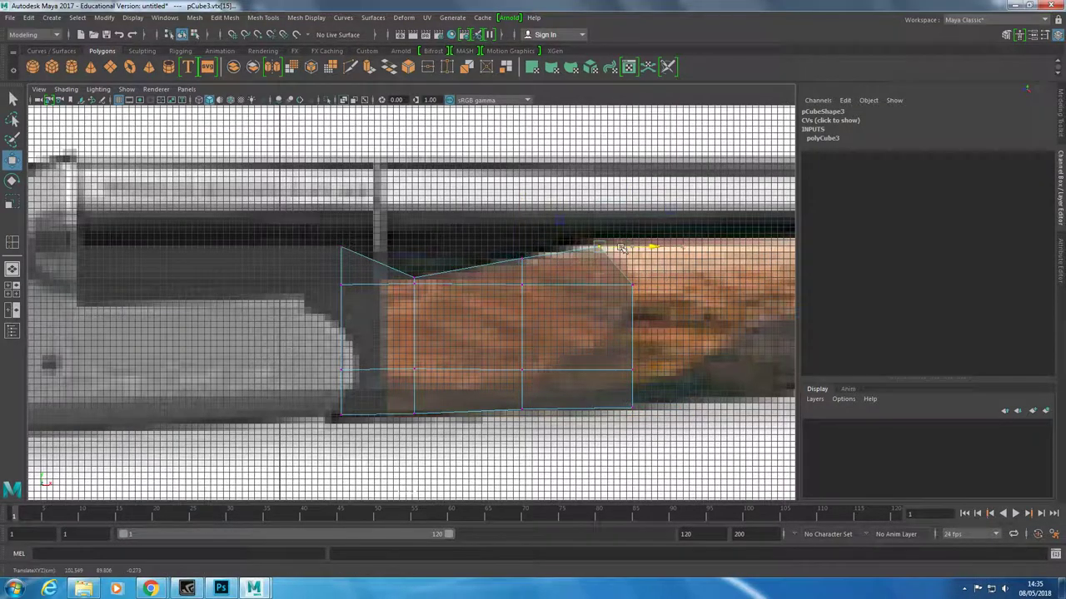
# Pull the block's right-end vertices left to the reference and nudge the top-middle vertex
pyautogui.moveTo(630, 191); pyautogui.dragTo(648, 427)
pyautogui.moveTo(684, 327); pyautogui.dragTo(628, 327)
pyautogui.press('space')
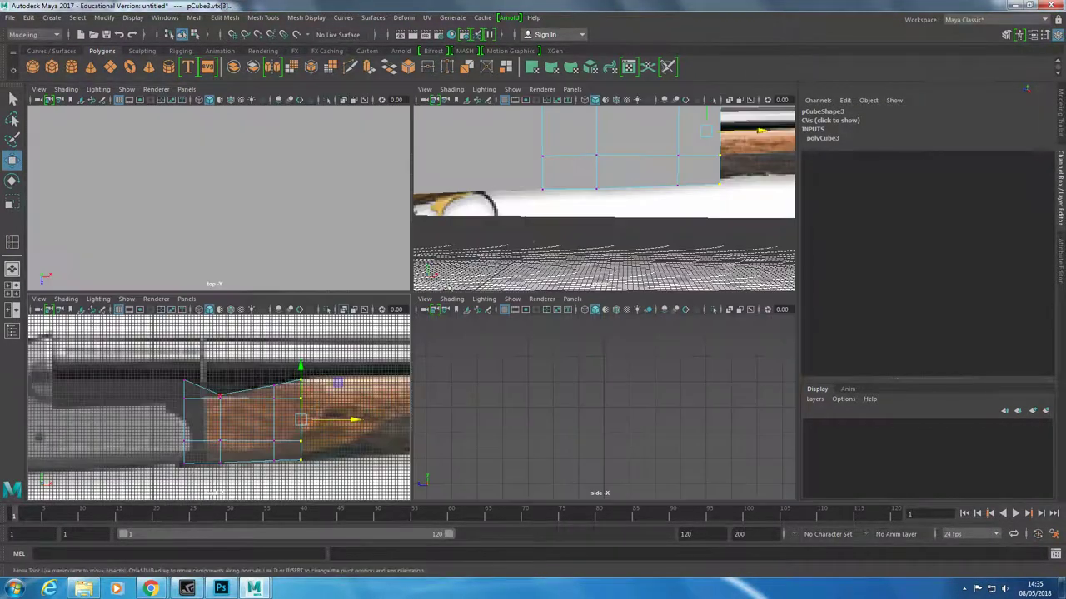
pyautogui.keyDown('alt'); pyautogui.moveTo(632, 217); pyautogui.dragTo(610, 275); pyautogui.keyUp('alt')
pyautogui.press('space')
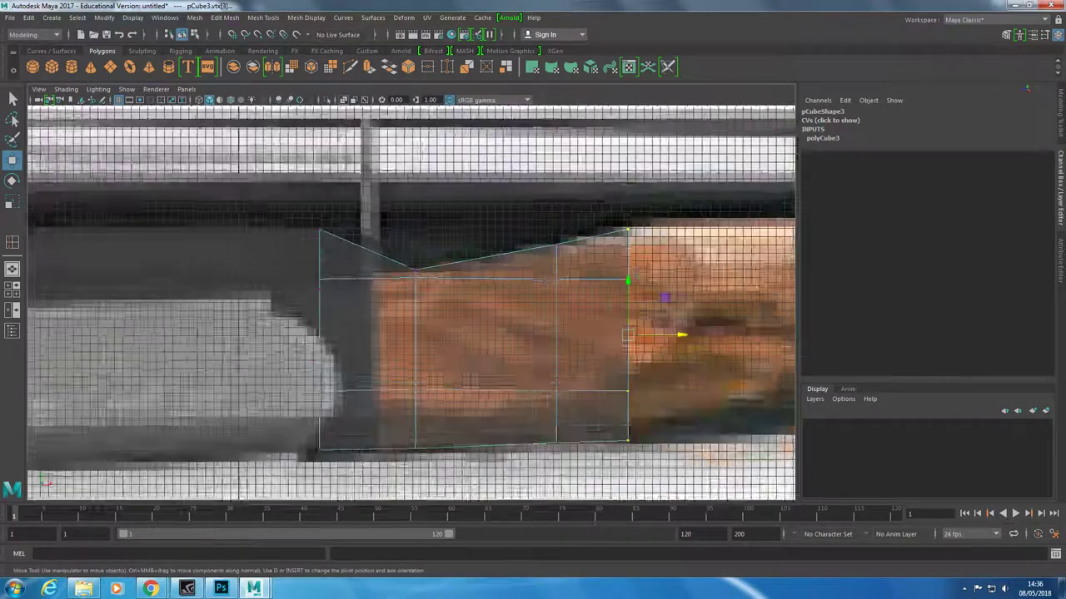
pyautogui.scroll(3, 399, 308)
pyautogui.click(402, 317)
pyautogui.moveTo(403, 287); pyautogui.dragTo(403, 268)
# Select the two end faces of the fore-end block
pyautogui.press('space')
pyautogui.keyDown('alt'); pyautogui.moveTo(583, 217); pyautogui.dragTo(601, 240); pyautogui.keyUp('alt')
pyautogui.moveTo(601, 240); pyautogui.dragTo(601, 279, button='right')
pyautogui.click(594, 208)
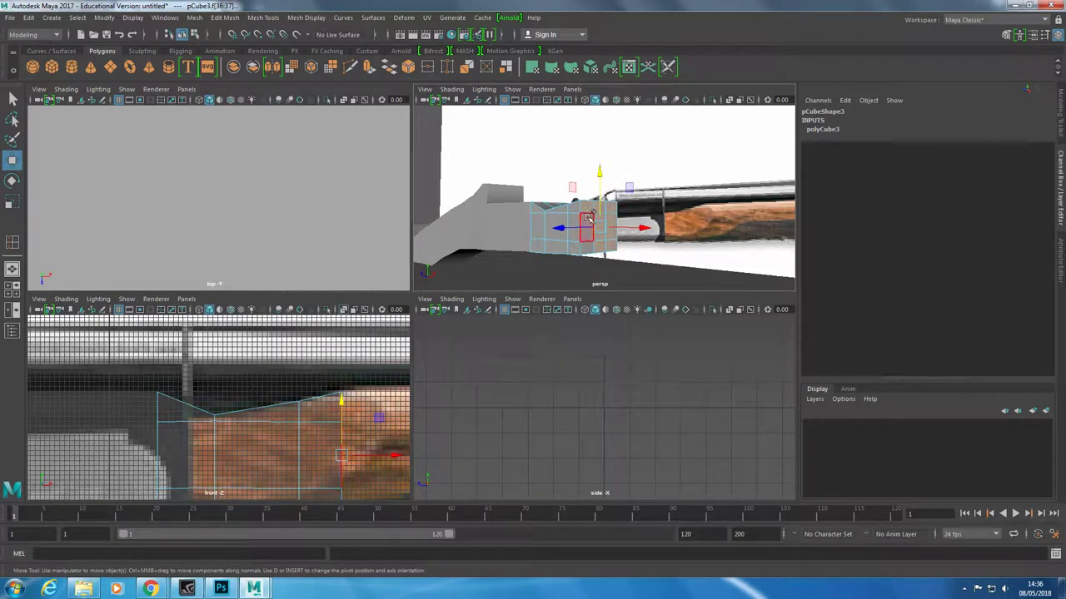
# Extrude the stock block's end faces and pick the top vertex at the extrusion's start in the front view
pyautogui.hotkey('ctrl', 'e')
pyautogui.press('space')
pyautogui.scroll(3, 500, 350)
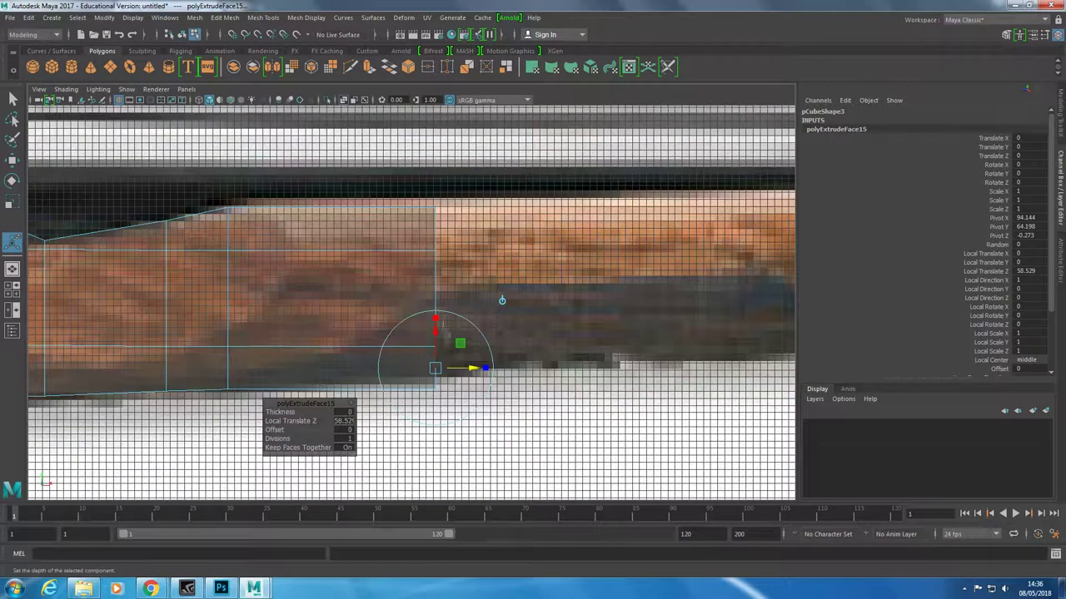
pyautogui.scroll(3, 433, 283)
pyautogui.moveTo(229, 266); pyautogui.dragTo(230, 210, button='right')
pyautogui.click(231, 210)
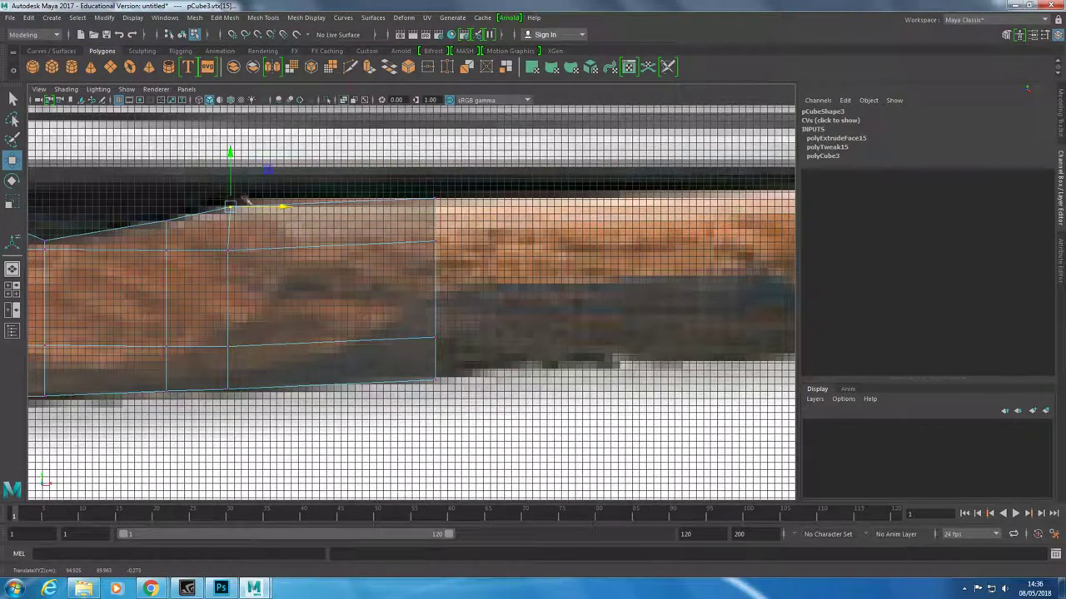
# Pull the right-end vertices left to shorten the new extrusion and adjust an end vertex vertically
pyautogui.press('r')
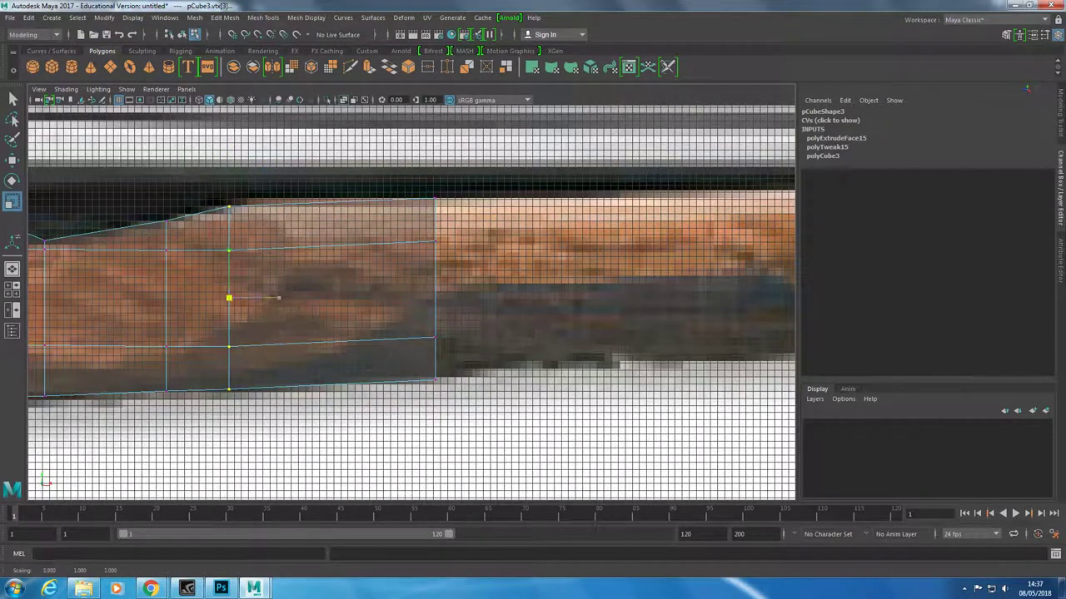
pyautogui.click(454, 300)
pyautogui.moveTo(421, 184); pyautogui.dragTo(486, 381)
pyautogui.press('w')
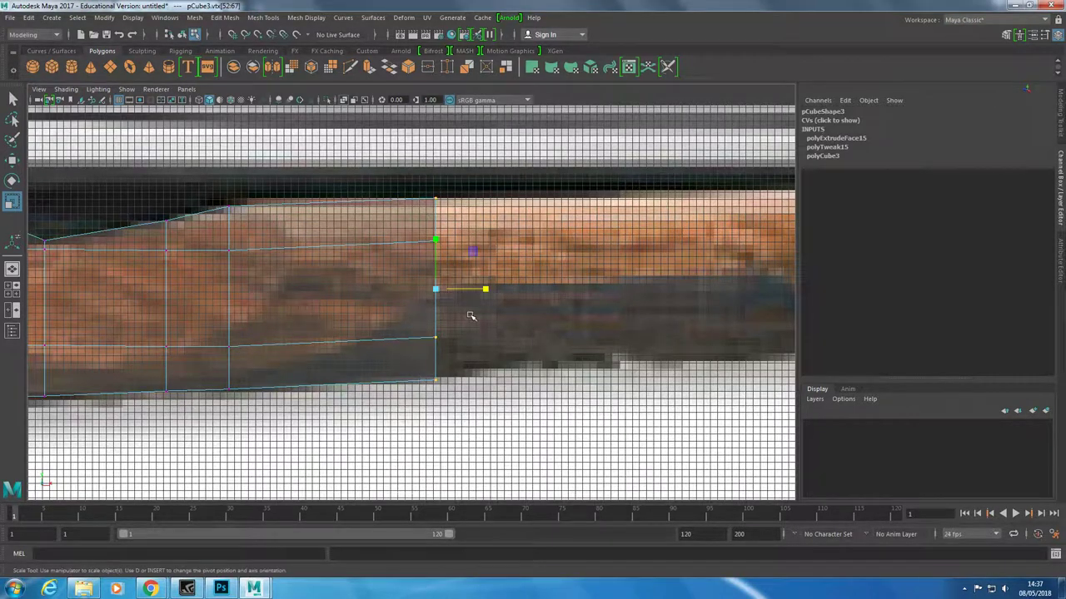
pyautogui.moveTo(475, 288); pyautogui.dragTo(297, 288)
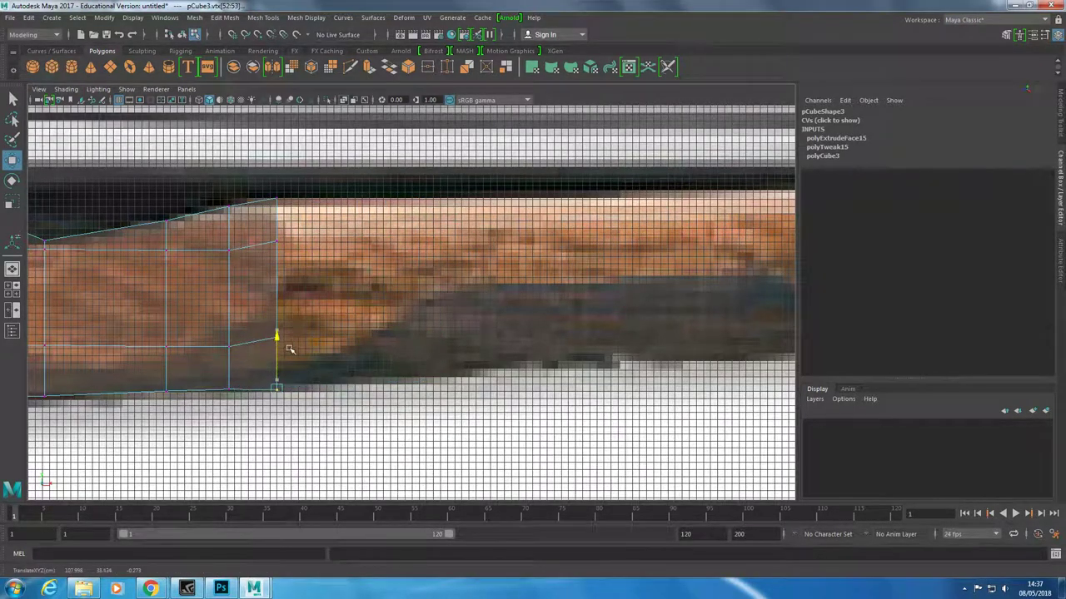
pyautogui.moveTo(293, 350); pyautogui.dragTo(280, 372, button='middle')
pyautogui.press('space')
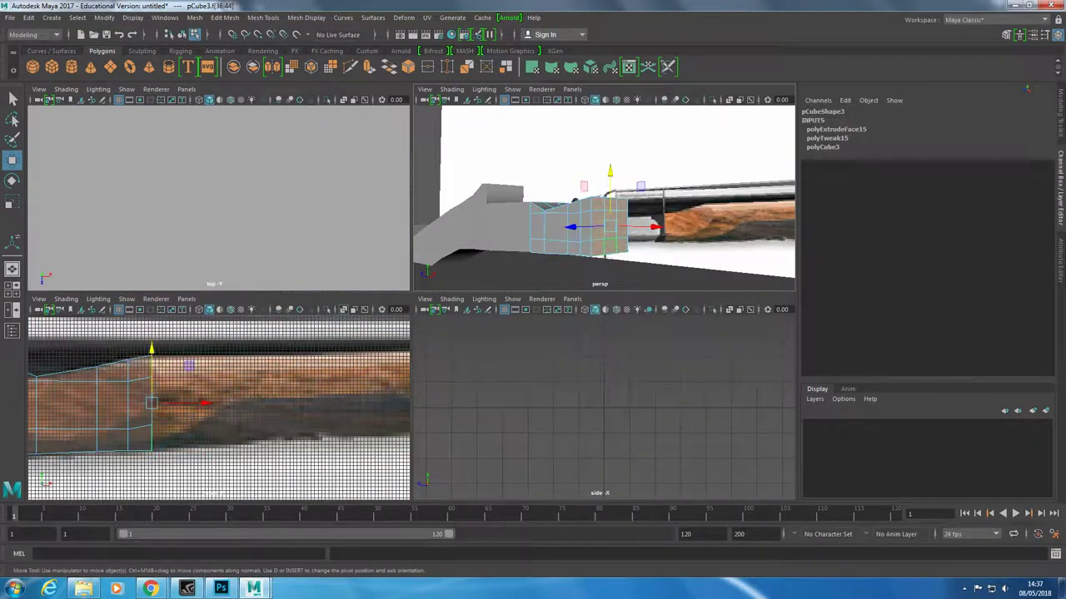
# Extrude the end face again and align its end vertex column with the stock in the reference
pyautogui.hotkey('ctrl', 'e')
pyautogui.press('space')
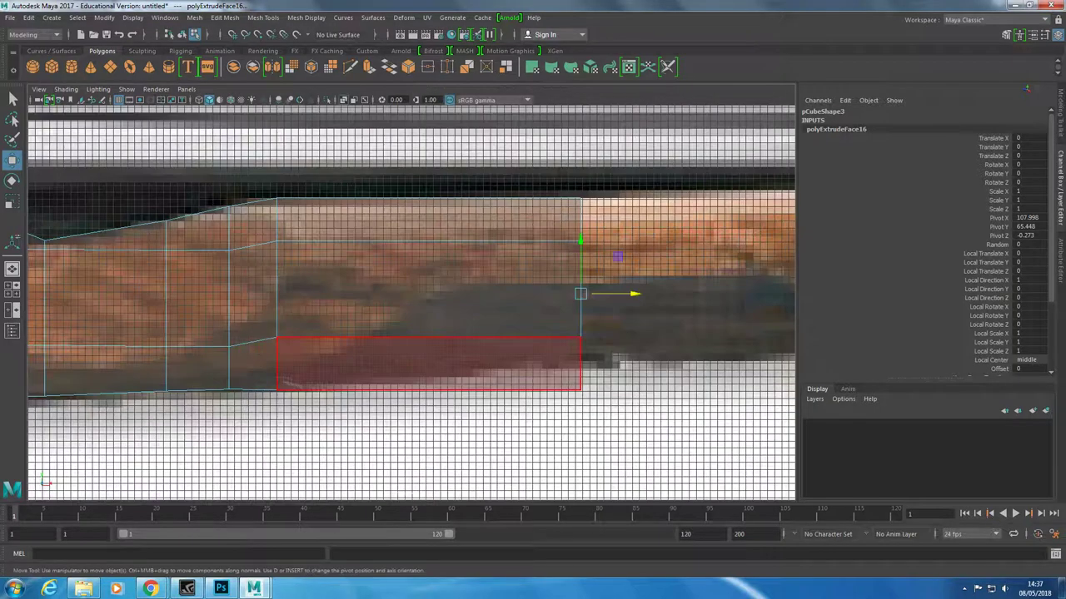
pyautogui.press('F9')
pyautogui.moveTo(283, 333); pyautogui.dragTo(591, 400)
pyautogui.moveTo(582, 333)
pyautogui.mouseDown()
pyautogui.moveTo(581, 285)
pyautogui.moveTo(416, 290)
pyautogui.mouseUp()
pyautogui.moveTo(283, 162)
pyautogui.mouseDown()
pyautogui.moveTo(370, 206)
pyautogui.moveTo(375, 199)
pyautogui.mouseUp()
pyautogui.moveTo(308, 370); pyautogui.dragTo(335, 393)
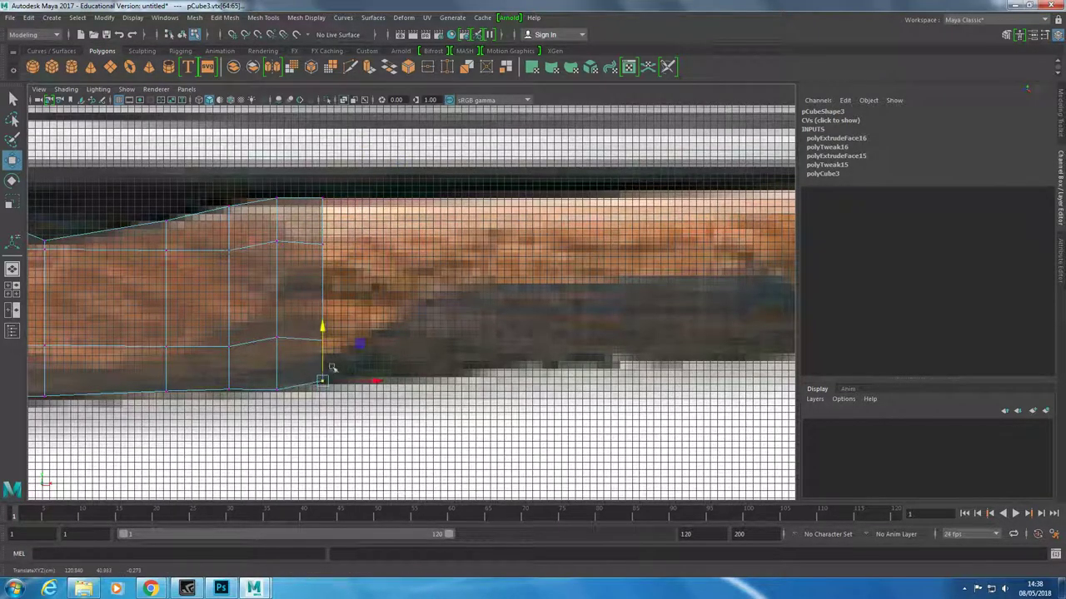
pyautogui.click(278, 372)
pyautogui.press('space')
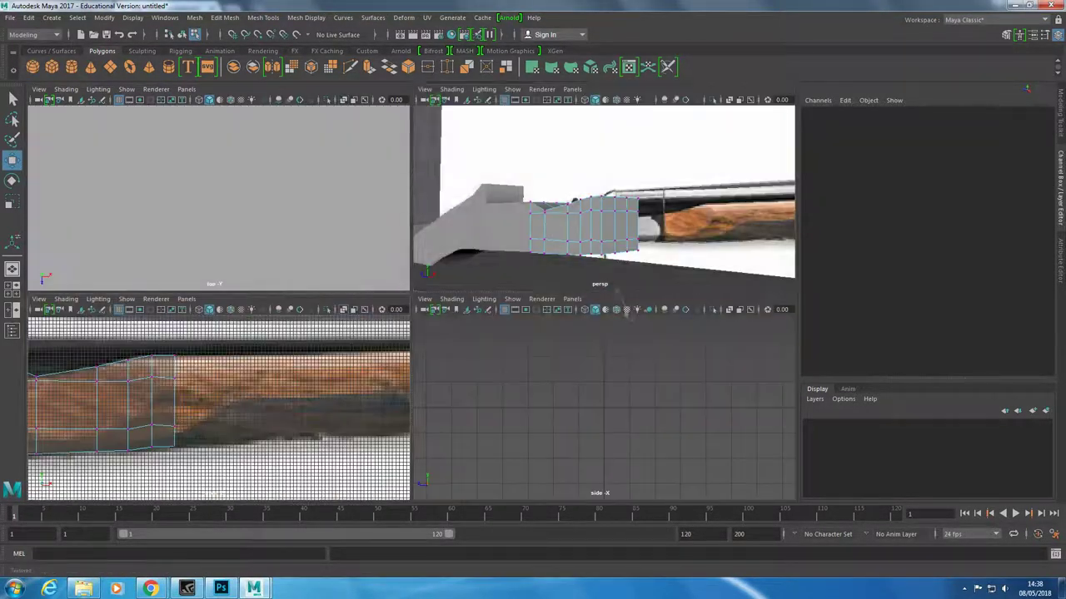
# Extrude the block's end face once more and push it forward along the stock
pyautogui.keyDown('alt'); pyautogui.moveTo(665, 273); pyautogui.dragTo(632, 208); pyautogui.keyUp('alt')
pyautogui.click(583, 225)
pyautogui.keyDown('shift'); pyautogui.moveTo(666, 250); pyautogui.dragTo(701, 243, button='right'); pyautogui.keyUp('shift')
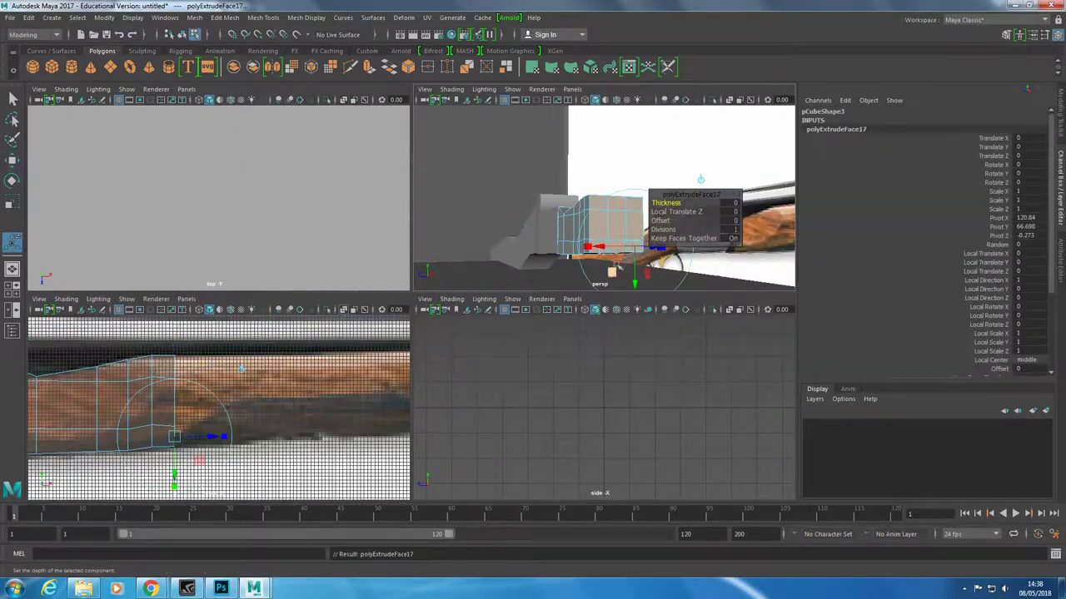
pyautogui.moveTo(218, 436); pyautogui.dragTo(402, 436)
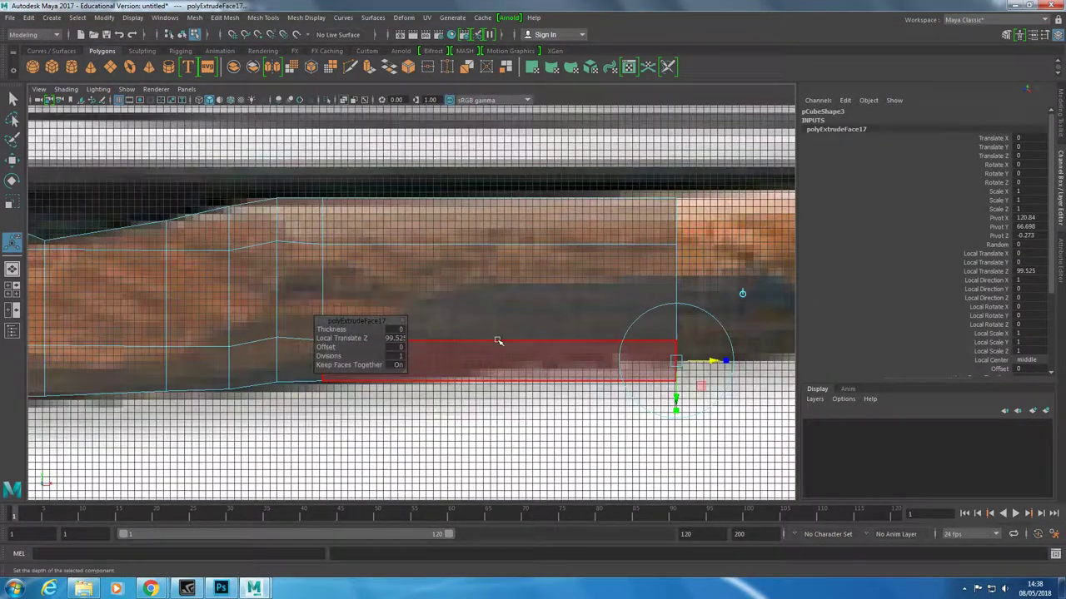
pyautogui.press('space')
pyautogui.press('w')
pyautogui.press('space')
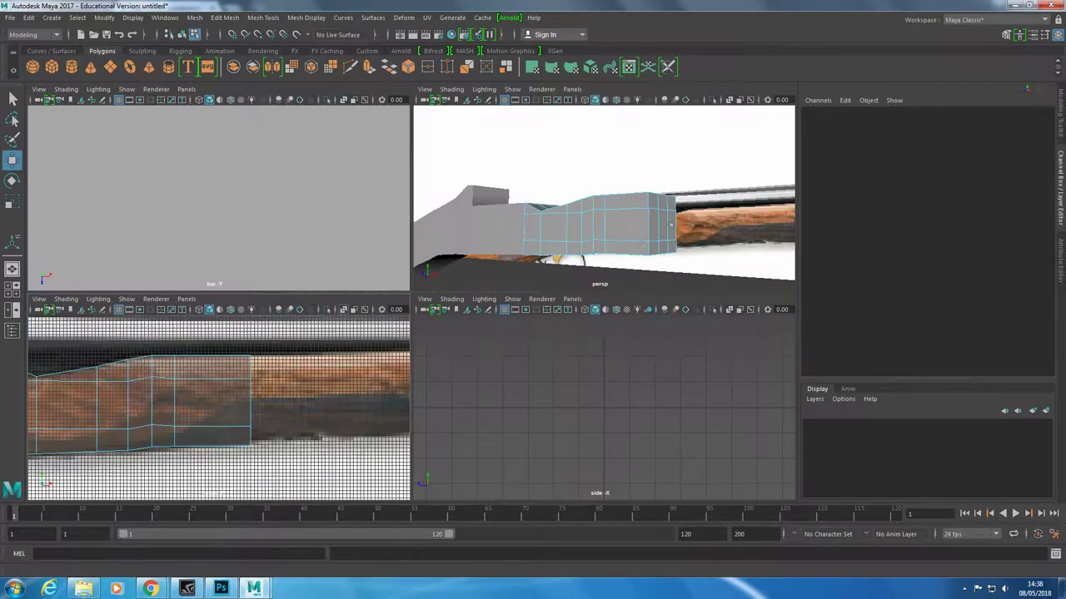
# Select the end face loop and delete the unwanted end vertices of that section
pyautogui.doubleClick(654, 201)
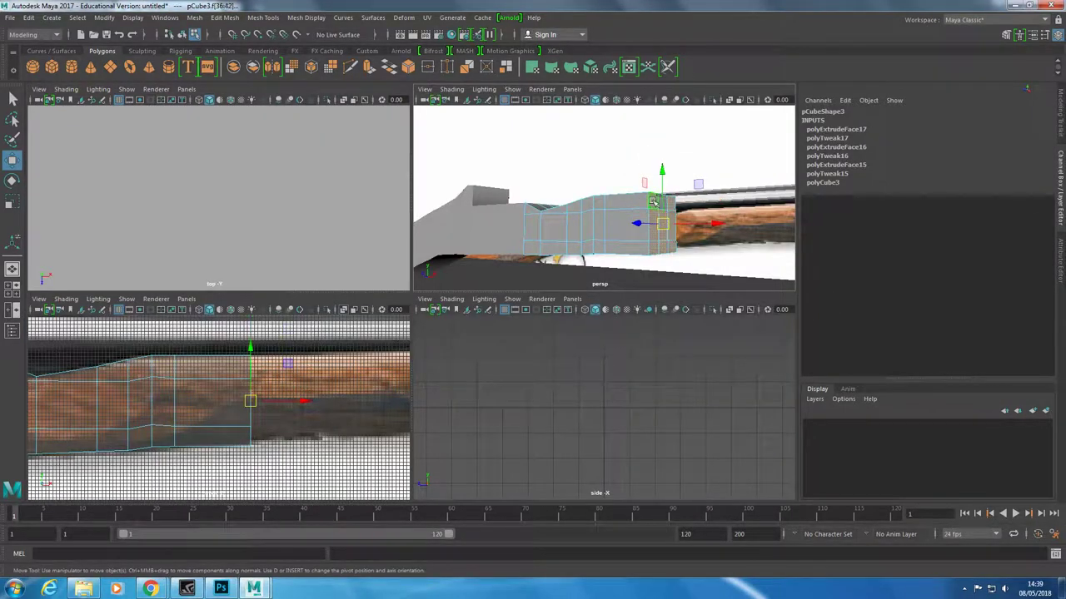
pyautogui.keyDown('alt'); pyautogui.moveTo(668, 202); pyautogui.dragTo(658, 205); pyautogui.keyUp('alt')
pyautogui.press('space')
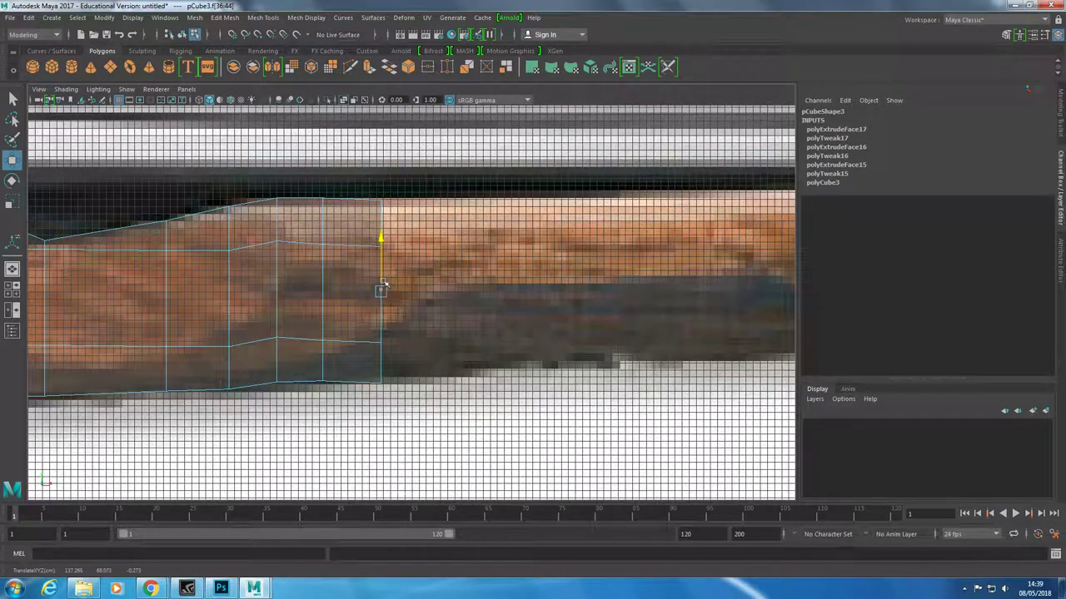
pyautogui.hotkey('ctrl', 'F9')
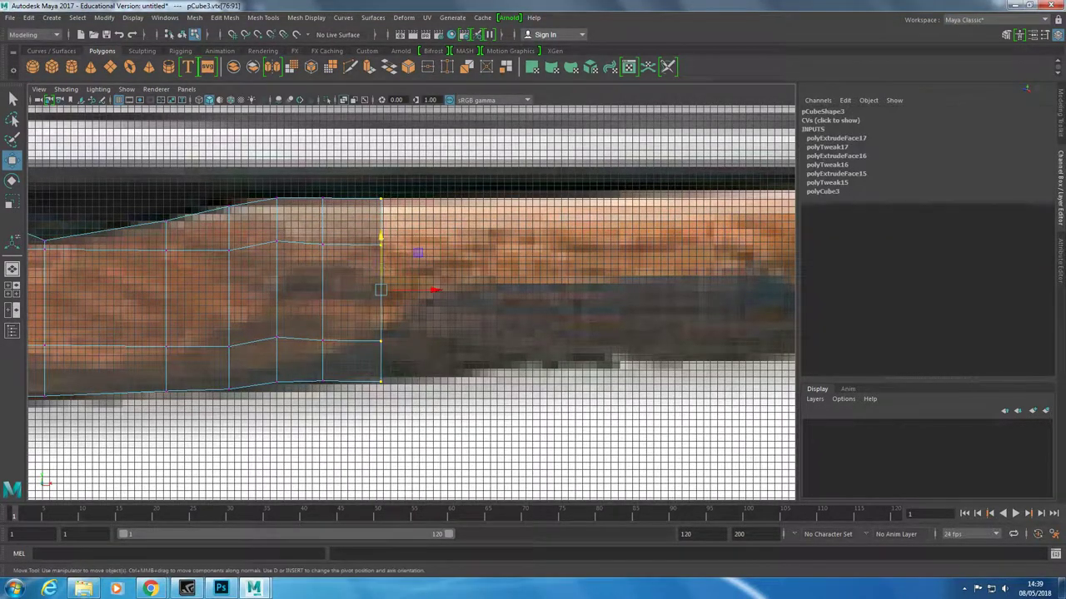
pyautogui.press('Delete')
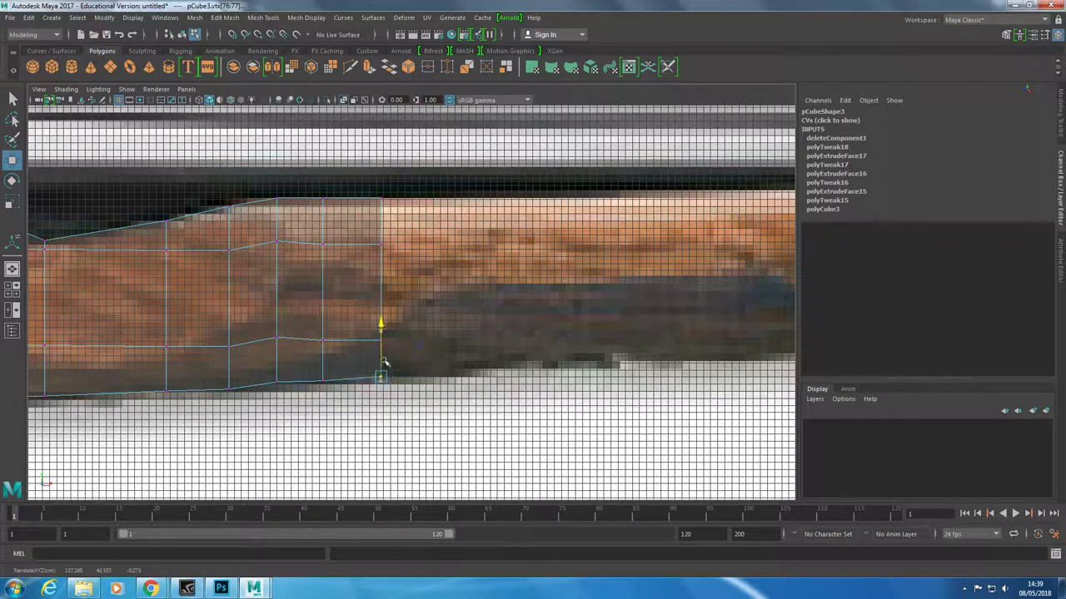
pyautogui.click(387, 363)
pyautogui.click(276, 383)
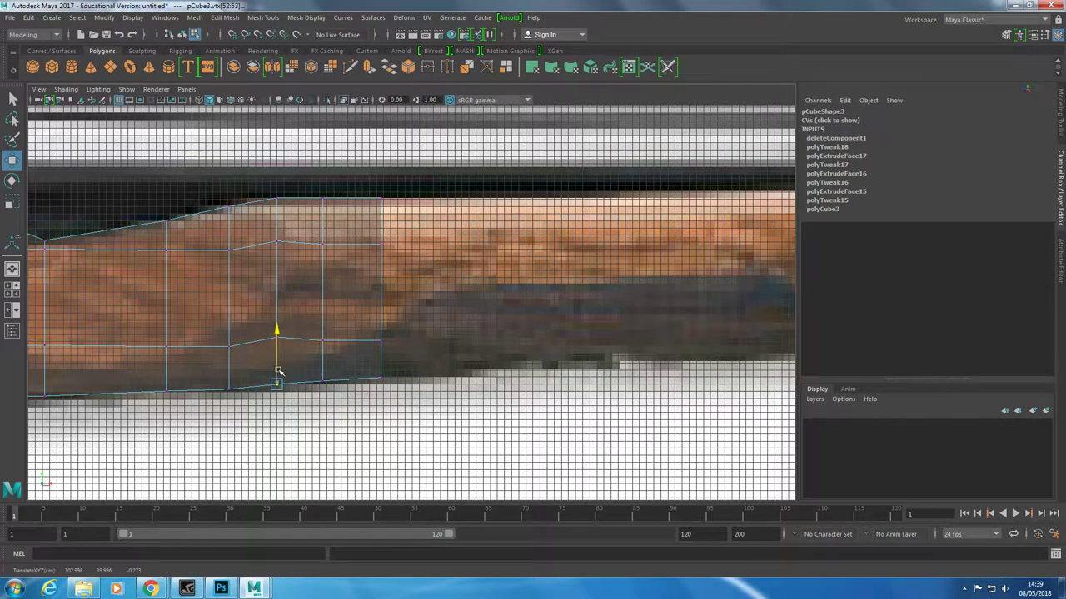
pyautogui.click(283, 408)
pyautogui.press('space')
pyautogui.press('space')
pyautogui.moveTo(218, 398); pyautogui.dragTo(268, 377)
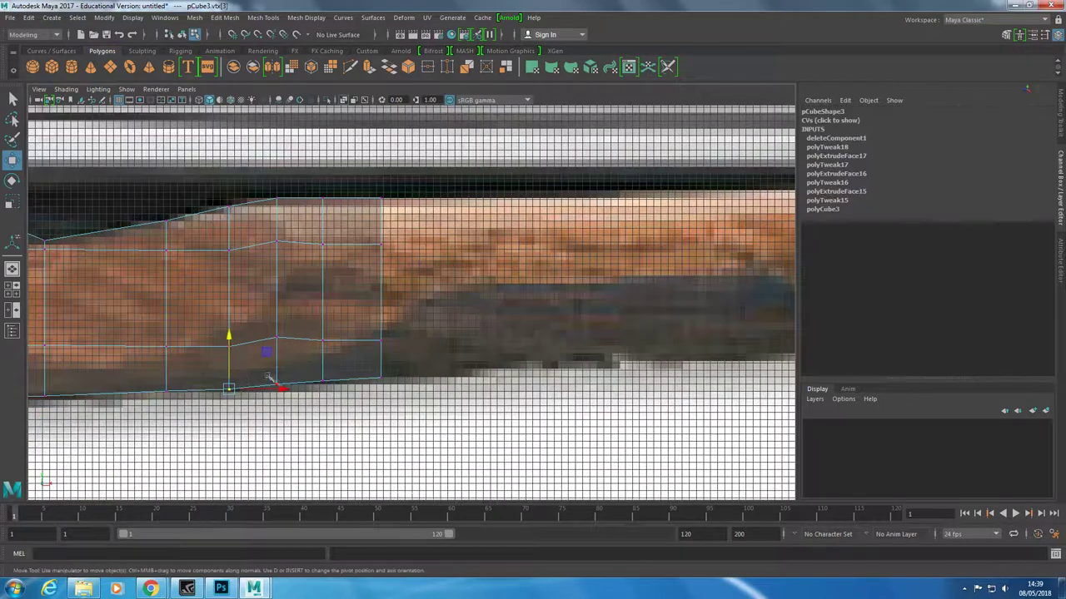
# Extrude the two lower end faces and push them forward, to 29.017 units
pyautogui.press('space')
pyautogui.moveTo(620, 225); pyautogui.dragTo(620, 258, button='right')
pyautogui.moveTo(616, 199); pyautogui.dragTo(645, 215)
pyautogui.hotkey('ctrl', 'e')
pyautogui.moveTo(241, 435); pyautogui.dragTo(281, 434)
pyautogui.press('space')
pyautogui.moveTo(453, 364)
pyautogui.mouseDown()
pyautogui.moveTo(479, 374)
pyautogui.moveTo(429, 303)
pyautogui.mouseUp()
pyautogui.press('w')
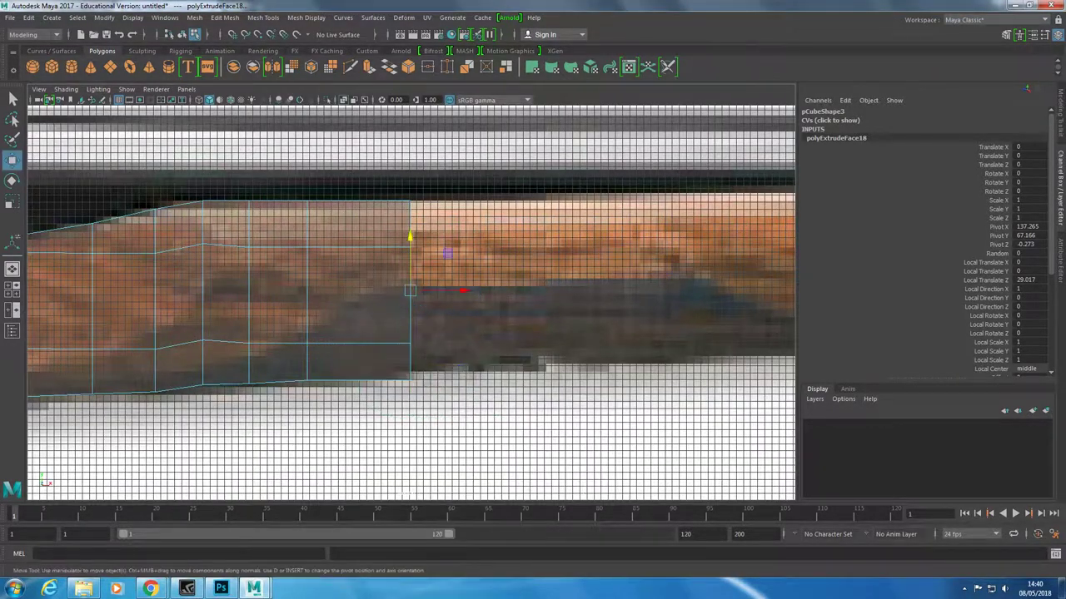
# Select the extension's bottom-right vertices, then reselect the block's end faces
pyautogui.moveTo(430, 364); pyautogui.dragTo(405, 353, button='right')
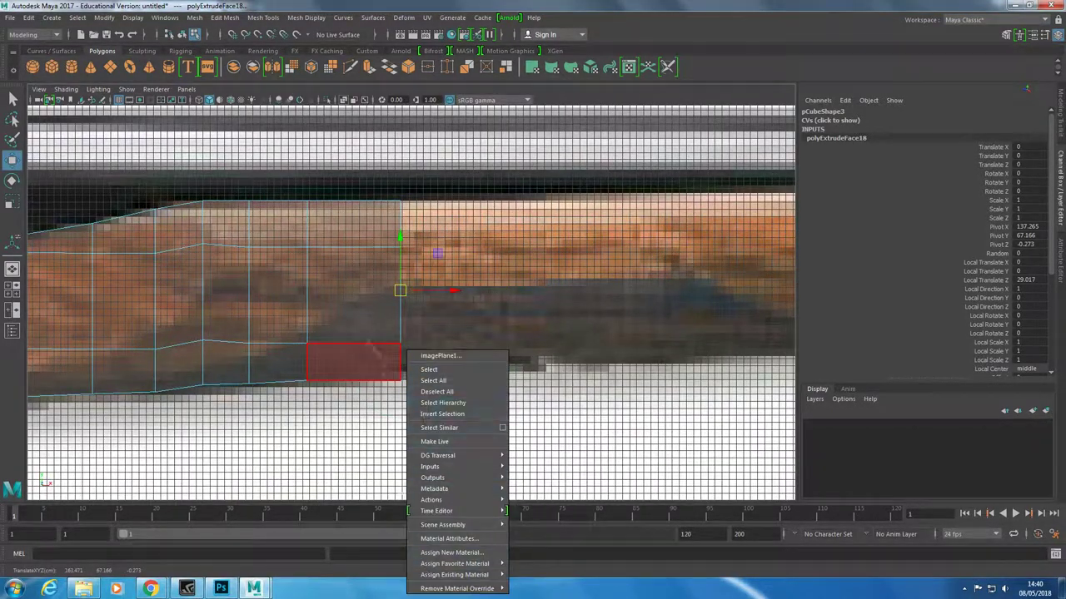
pyautogui.moveTo(391, 391); pyautogui.dragTo(408, 350)
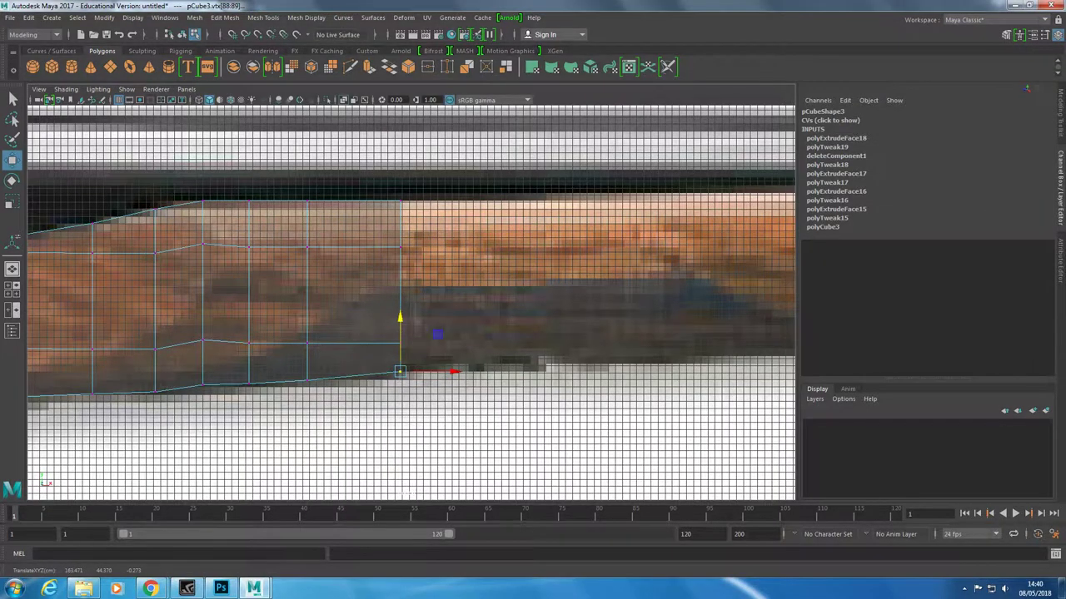
pyautogui.press('space')
pyautogui.hotkey('ctrl', 'a')
pyautogui.moveTo(637, 250); pyautogui.dragTo(666, 242, button='right')
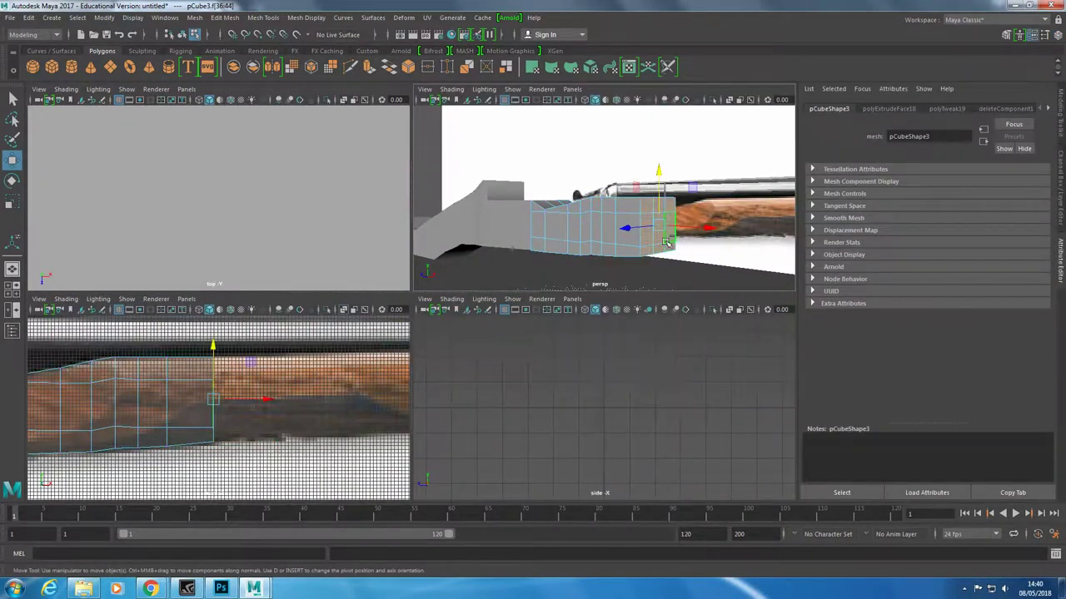
# Extrude the end faces and pull the new end vertices back to the fore-end outline
pyautogui.hotkey('ctrl', 'e')
pyautogui.scroll(-3, 217, 399)
pyautogui.moveTo(238, 381)
pyautogui.mouseDown()
pyautogui.moveTo(333, 416)
pyautogui.moveTo(233, 409)
pyautogui.mouseUp()
pyautogui.press('space')
pyautogui.moveTo(368, 265); pyautogui.dragTo(311, 267, button='right')
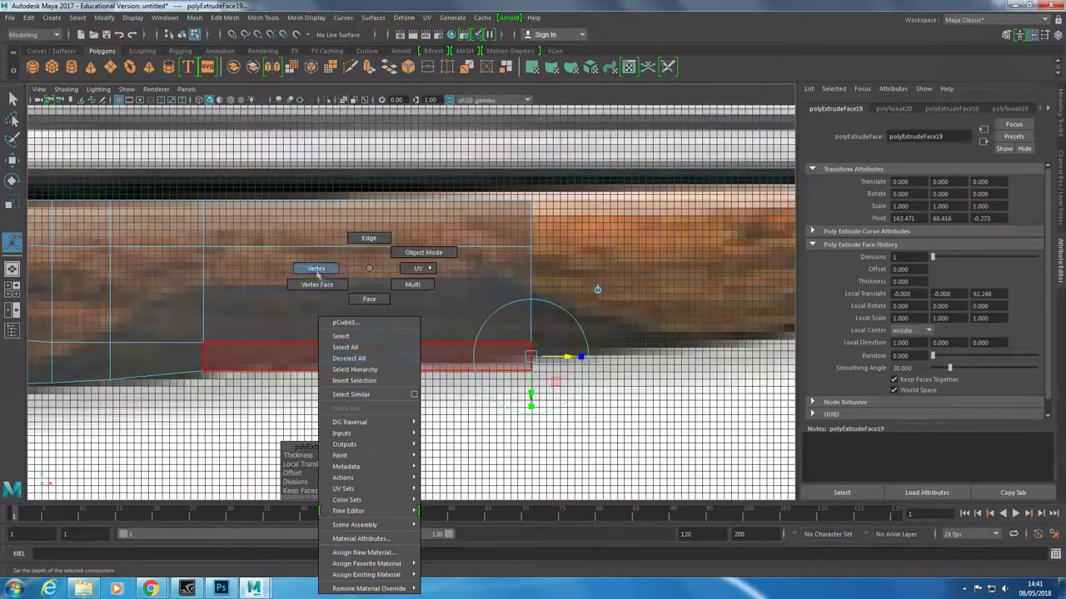
pyautogui.moveTo(550, 188); pyautogui.dragTo(512, 383)
pyautogui.press('w')
pyautogui.moveTo(525, 265); pyautogui.dragTo(343, 264, button='middle')
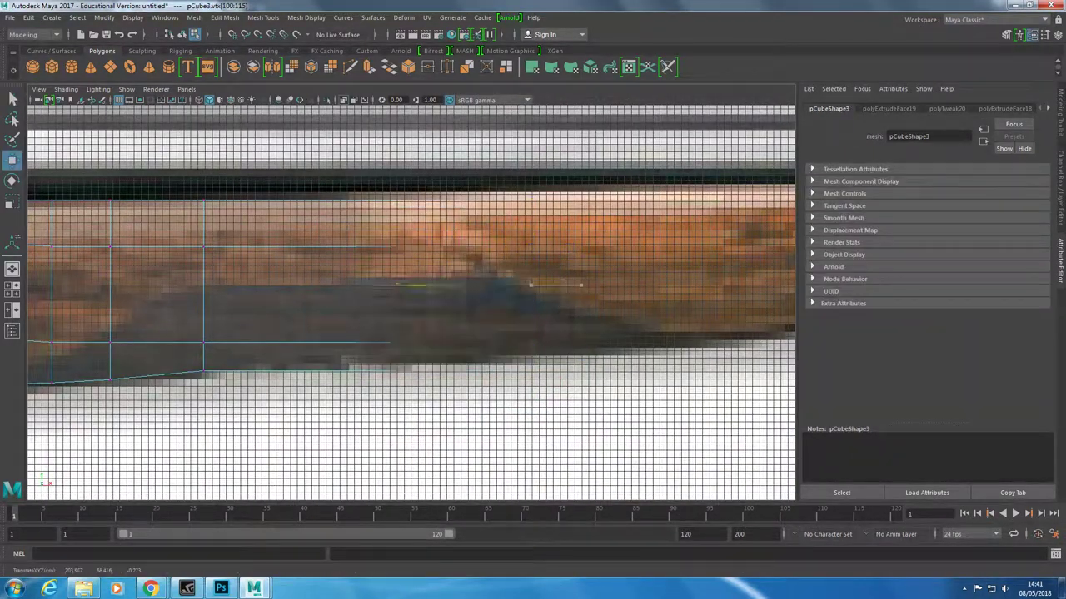
pyautogui.moveTo(337, 210); pyautogui.dragTo(352, 185)
pyautogui.moveTo(335, 376); pyautogui.dragTo(357, 357)
pyautogui.press('space')
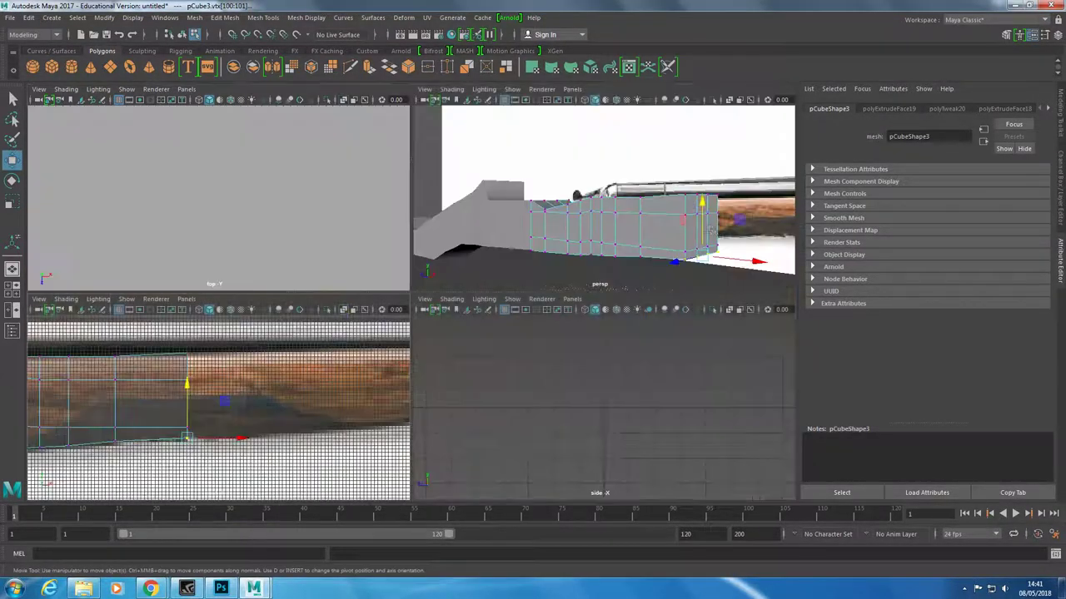
# Add another face extrusion and fit its bottom and top end vertices to the fore-end
pyautogui.moveTo(630, 229); pyautogui.dragTo(731, 231, button='right')
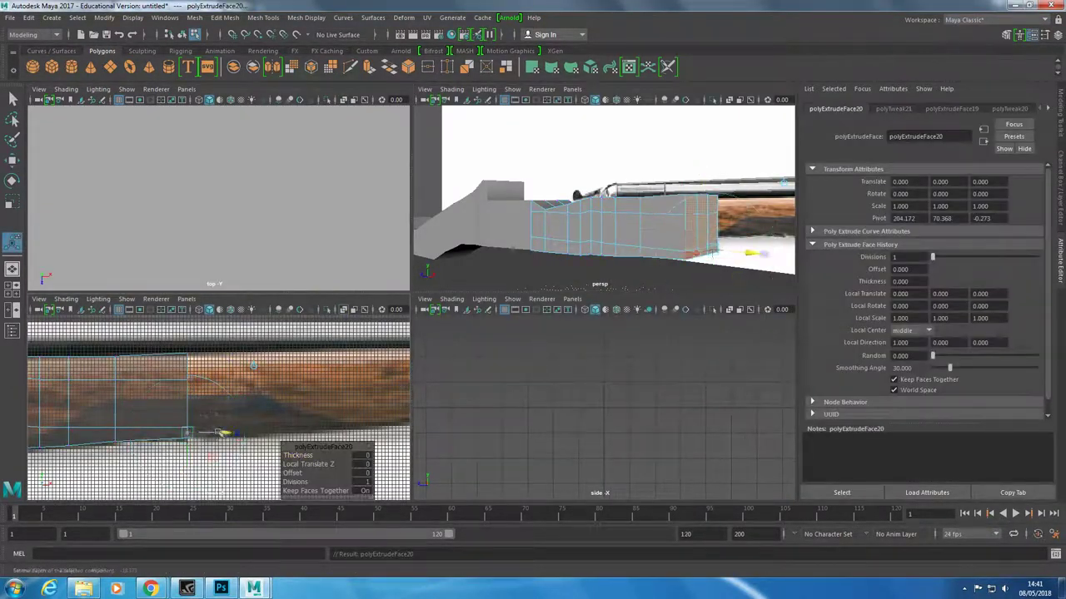
pyautogui.moveTo(221, 433); pyautogui.dragTo(316, 435)
pyautogui.press('space')
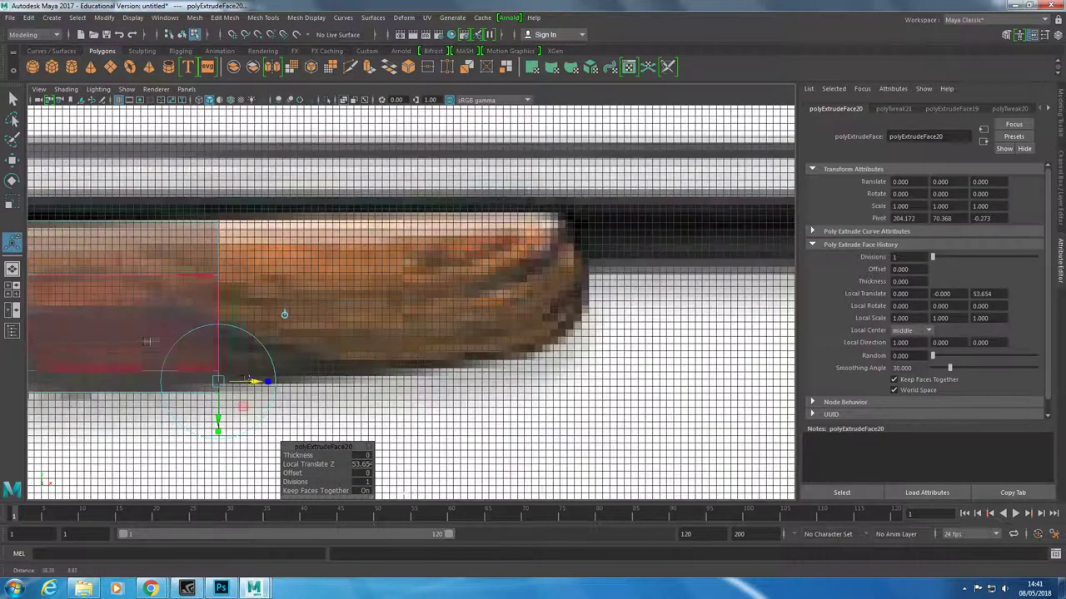
pyautogui.moveTo(214, 267); pyautogui.dragTo(214, 241, button='right')
pyautogui.moveTo(204, 236)
pyautogui.keyDown('alt'); pyautogui.mouseDown(button='middle')
pyautogui.moveTo(642, 344)
pyautogui.moveTo(381, 333)
pyautogui.mouseUp(button='middle'); pyautogui.keyUp('alt')
pyautogui.moveTo(304, 387); pyautogui.dragTo(337, 420)
pyautogui.press('w')
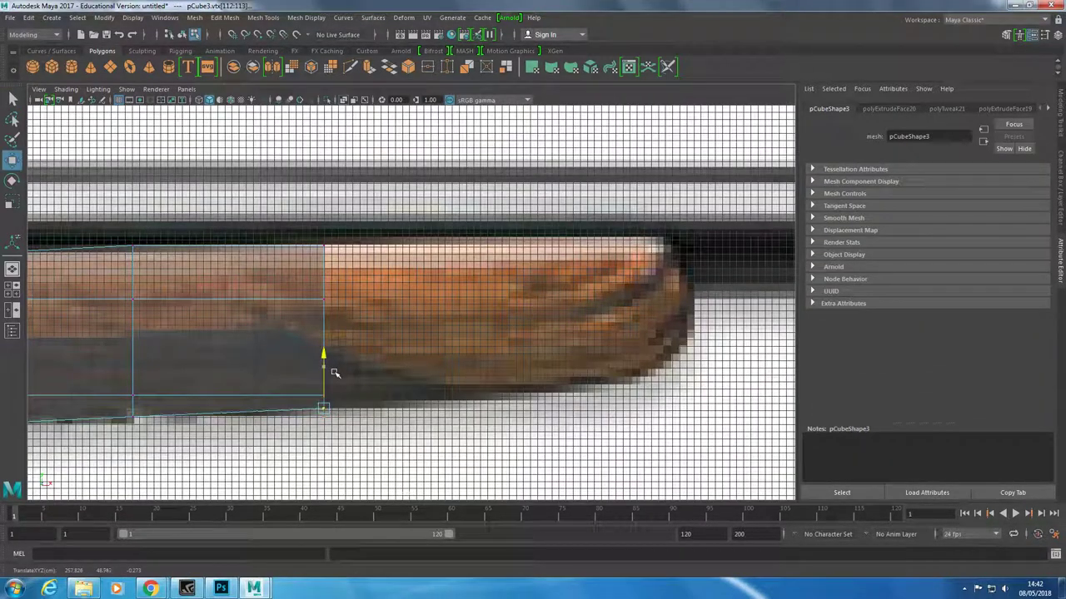
pyautogui.moveTo(315, 233); pyautogui.dragTo(330, 287)
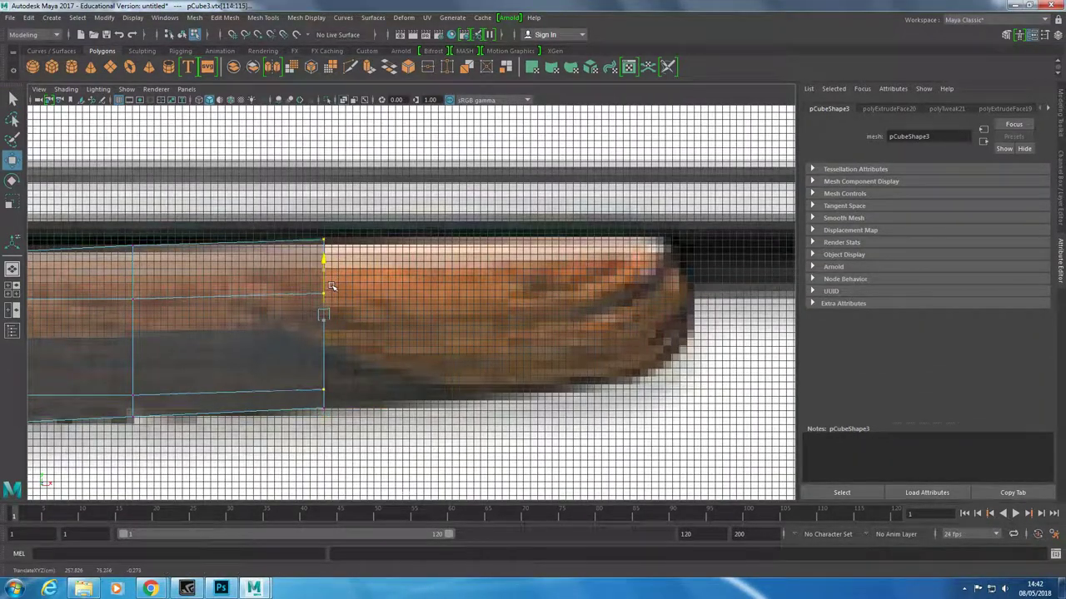
pyautogui.scroll(-5, 329, 281)
pyautogui.scroll(3, 341, 274)
pyautogui.scroll(1, 345, 273)
pyautogui.scroll(2, 353, 269)
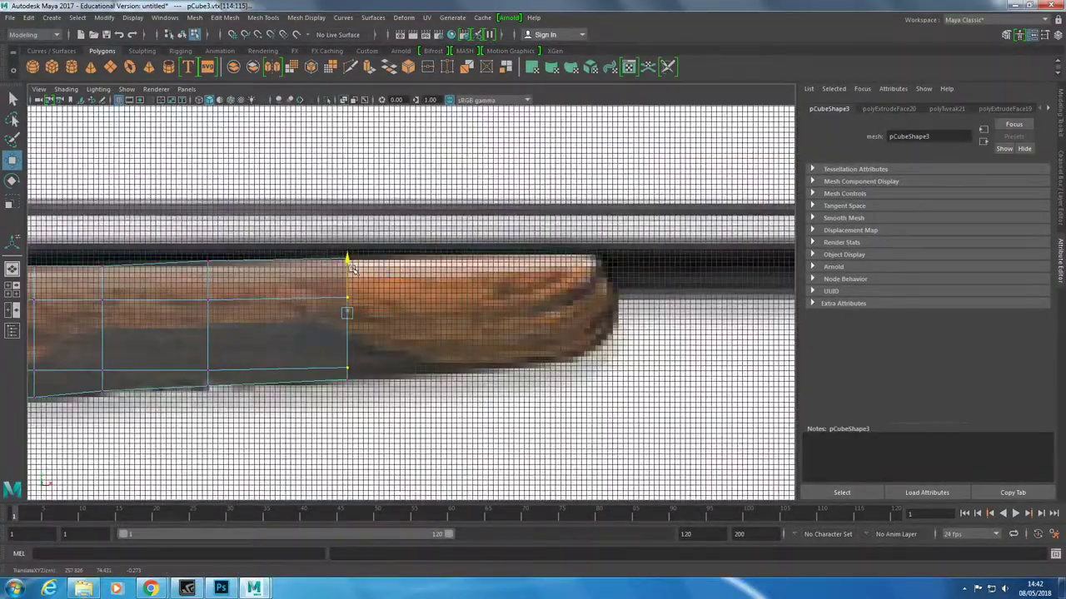
pyautogui.press('space')
# Extrude the end faces further along the fore-end and adjust the top-right corner vertices
pyautogui.keyDown('shift'); pyautogui.moveTo(695, 249); pyautogui.dragTo(676, 249, button='right'); pyautogui.keyUp('shift')
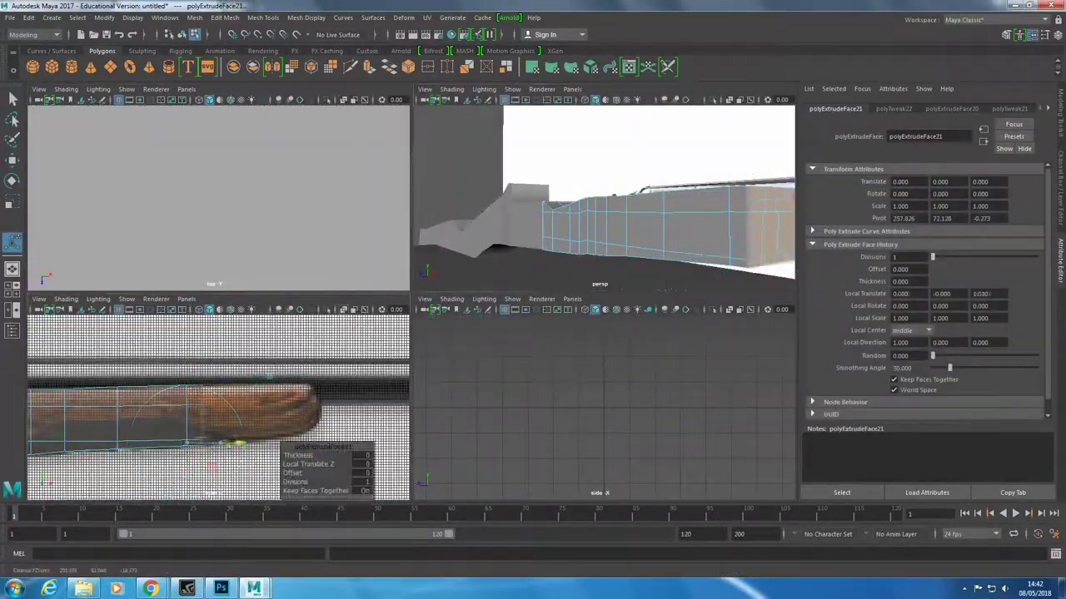
pyautogui.press('space')
pyautogui.keyDown('alt'); pyautogui.moveTo(541, 303); pyautogui.dragTo(411, 295, button='middle'); pyautogui.keyUp('alt')
pyautogui.rightClick(327, 286)
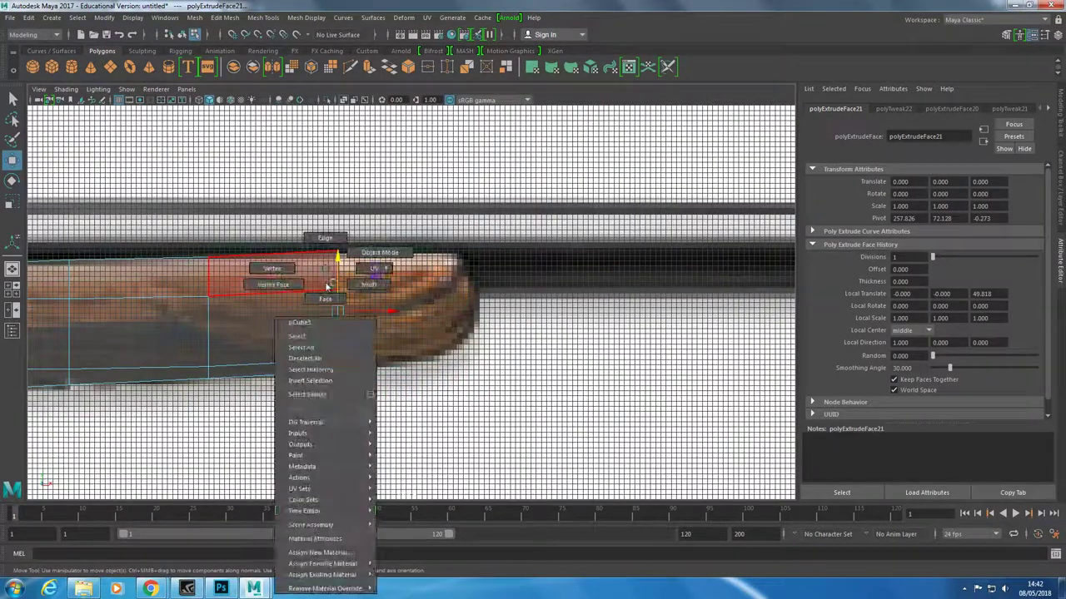
pyautogui.click(377, 253)
pyautogui.moveTo(360, 261); pyautogui.dragTo(332, 238)
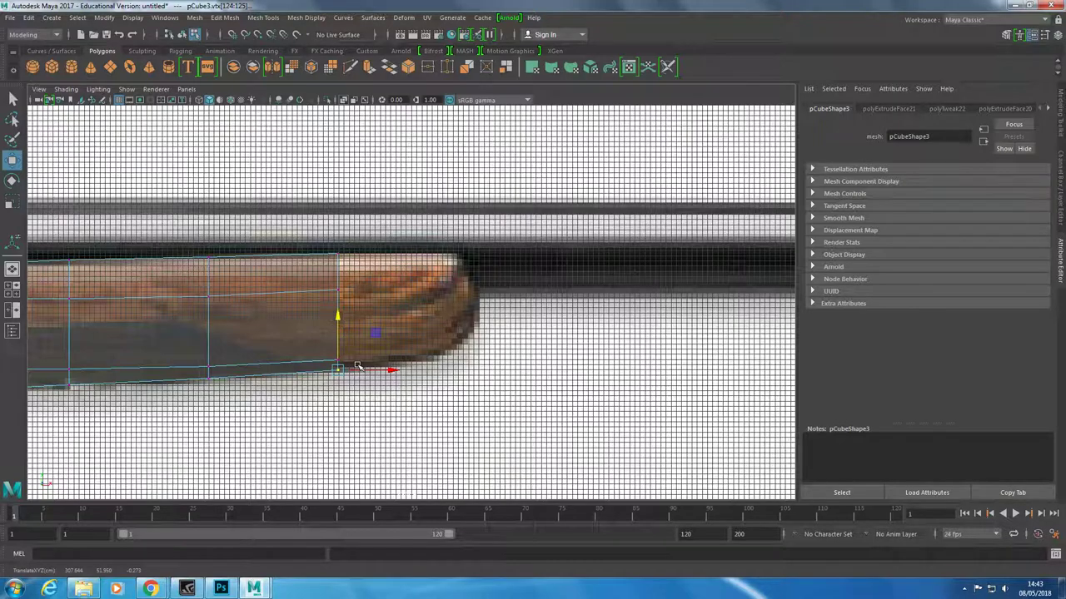
pyautogui.press('space')
pyautogui.moveTo(600, 208)
pyautogui.keyDown('alt'); pyautogui.mouseDown()
pyautogui.moveTo(692, 259)
pyautogui.moveTo(714, 233)
pyautogui.mouseUp(); pyautogui.keyUp('alt')
pyautogui.press('space')
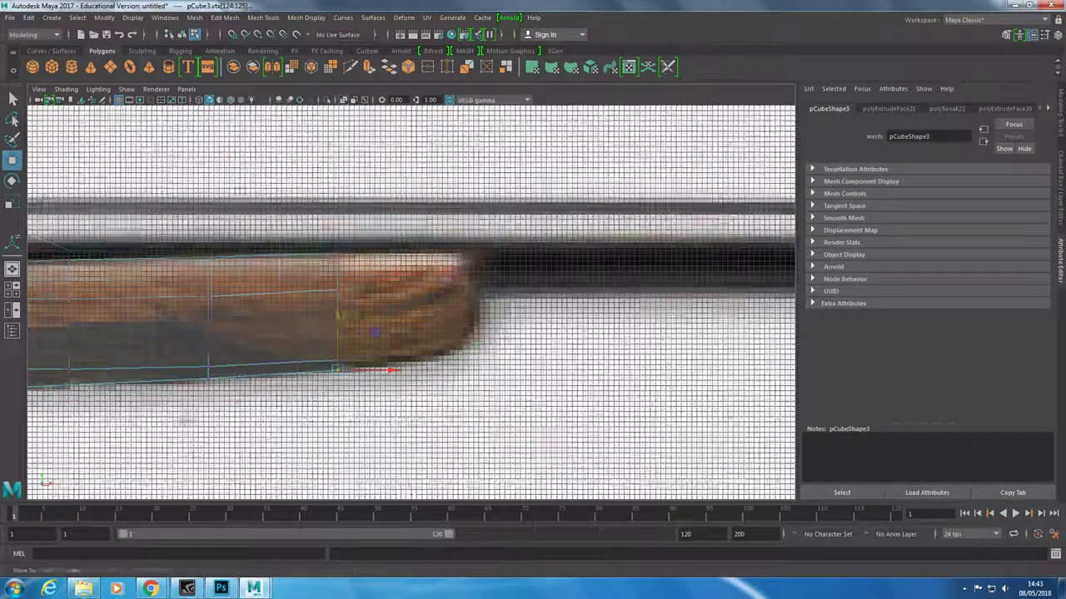
pyautogui.scroll(3, 550, 346)
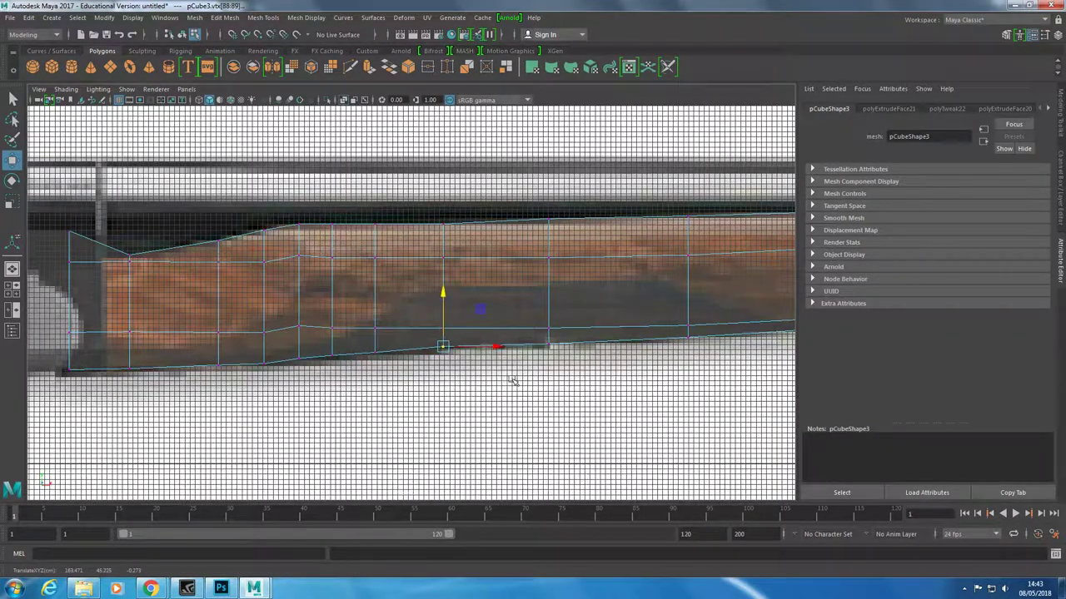
pyautogui.press('space')
# Extrude the fore-end's end face and select the vertices at the new end for moving
pyautogui.moveTo(573, 224); pyautogui.dragTo(578, 257, button='right')
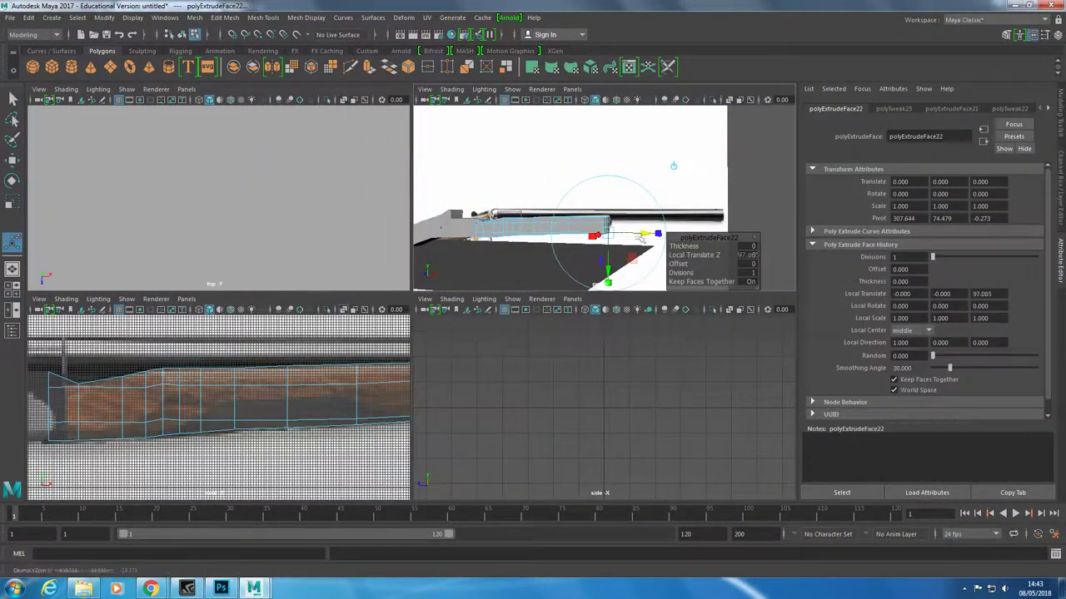
pyautogui.press('space')
pyautogui.scroll(5, 422, 330)
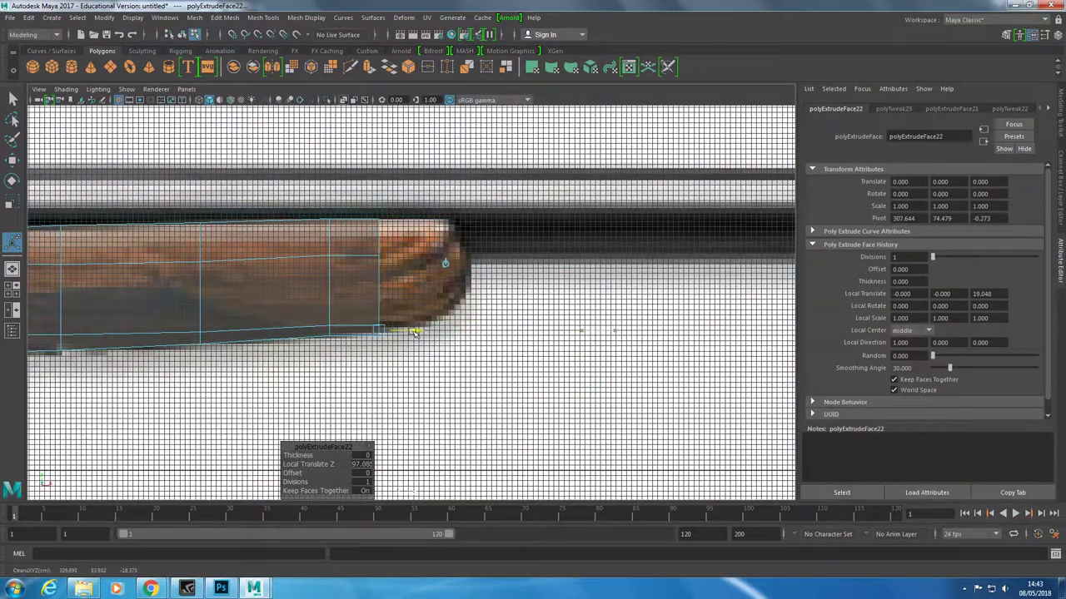
pyautogui.scroll(2, 414, 331)
pyautogui.press('q')
pyautogui.press('F9')
pyautogui.moveTo(353, 353); pyautogui.dragTo(367, 329)
pyautogui.press('w')
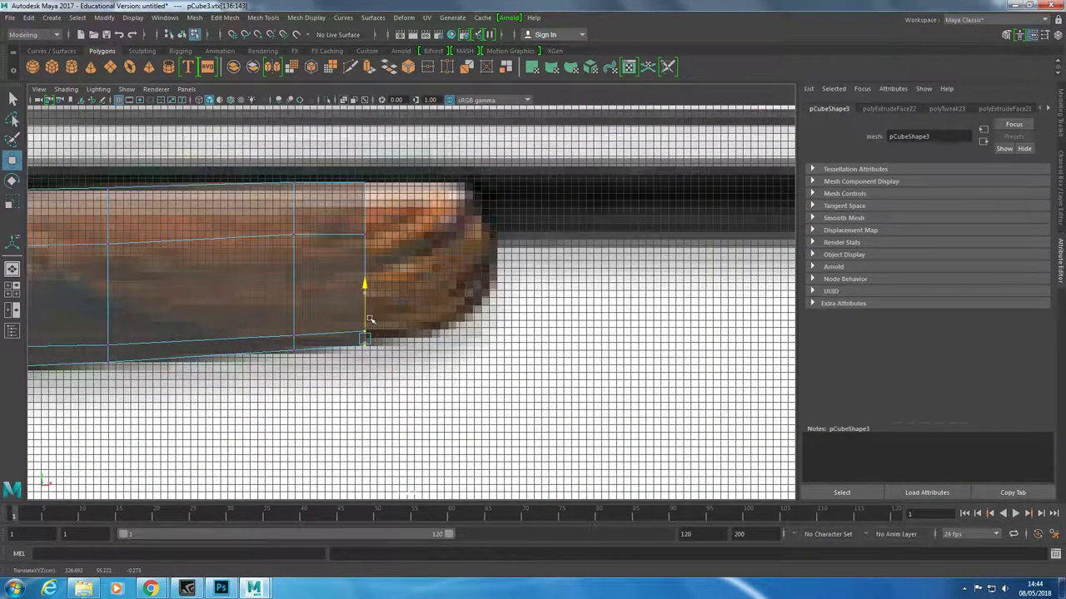
pyautogui.press('space')
# Extrude a final 11.417-unit section out to the wooden tip and select its end vertices
pyautogui.keyDown('shift'); pyautogui.moveTo(616, 233); pyautogui.dragTo(620, 239, button='right'); pyautogui.keyUp('shift')
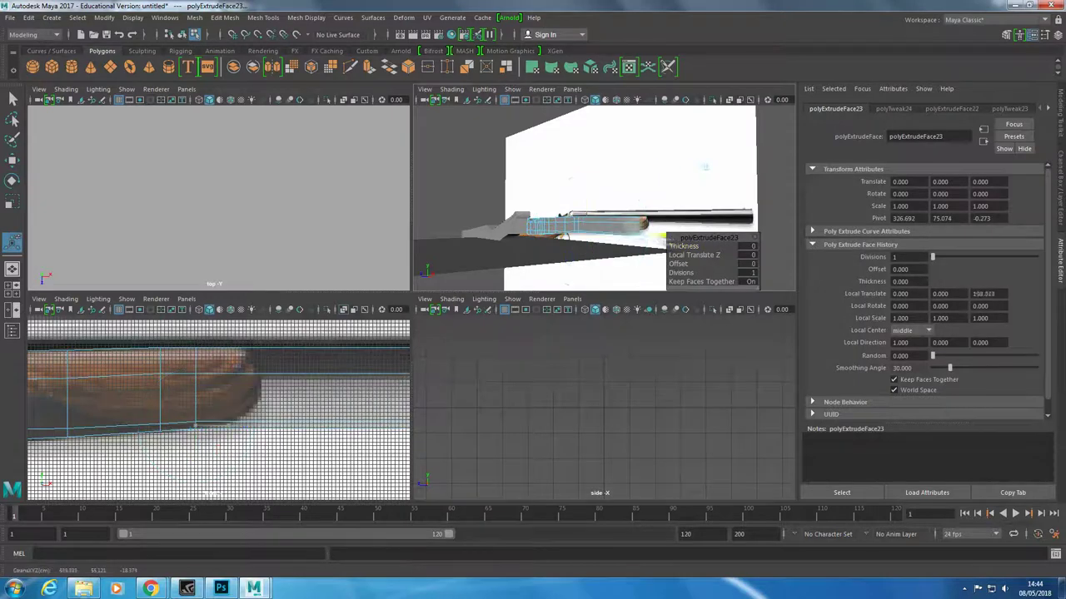
pyautogui.moveTo(620, 239); pyautogui.dragTo(601, 241)
pyautogui.press('space')
pyautogui.press('q')
pyautogui.press('F9')
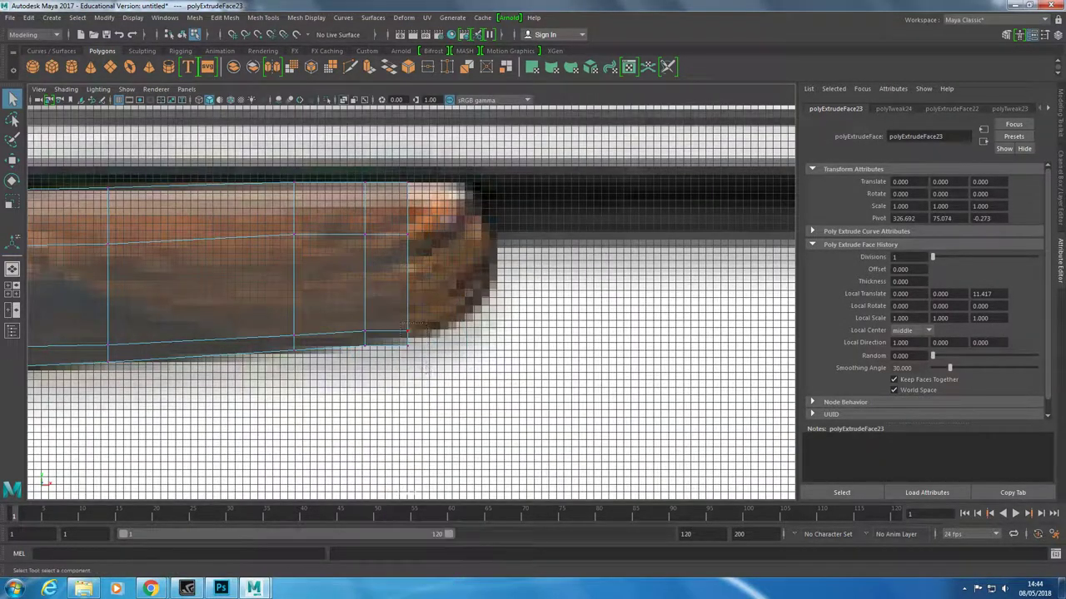
pyautogui.moveTo(392, 167); pyautogui.dragTo(420, 350)
pyautogui.press('w')
pyautogui.press('space')
pyautogui.rightClick(583, 223)
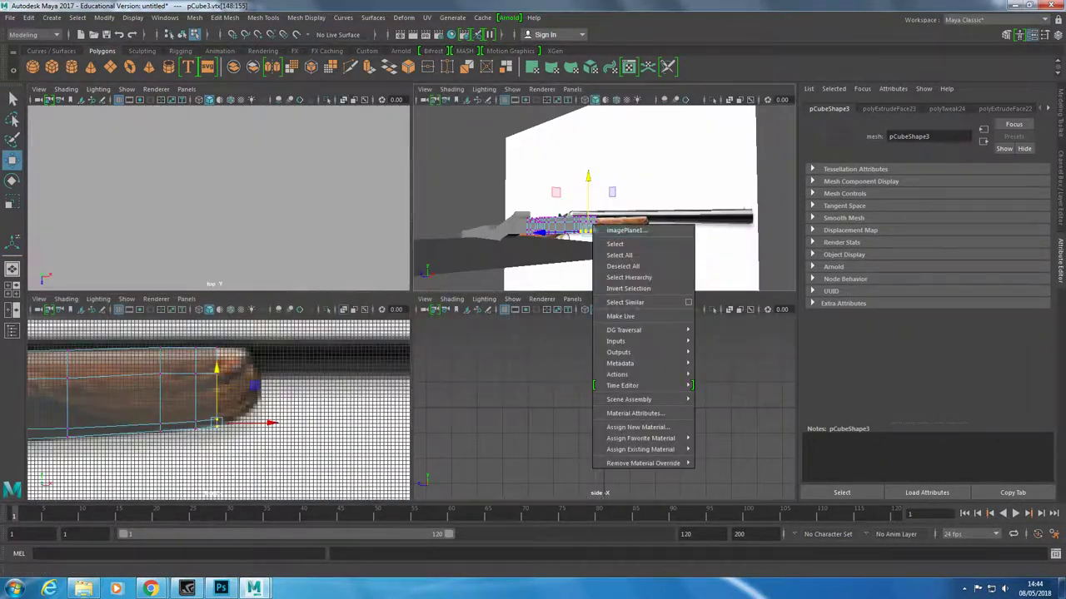
# Extrude the fore-end's end face and move the new end vertices onto the reference tip
pyautogui.click(602, 241)
pyautogui.rightClick(581, 226)
pyautogui.press('Escape')
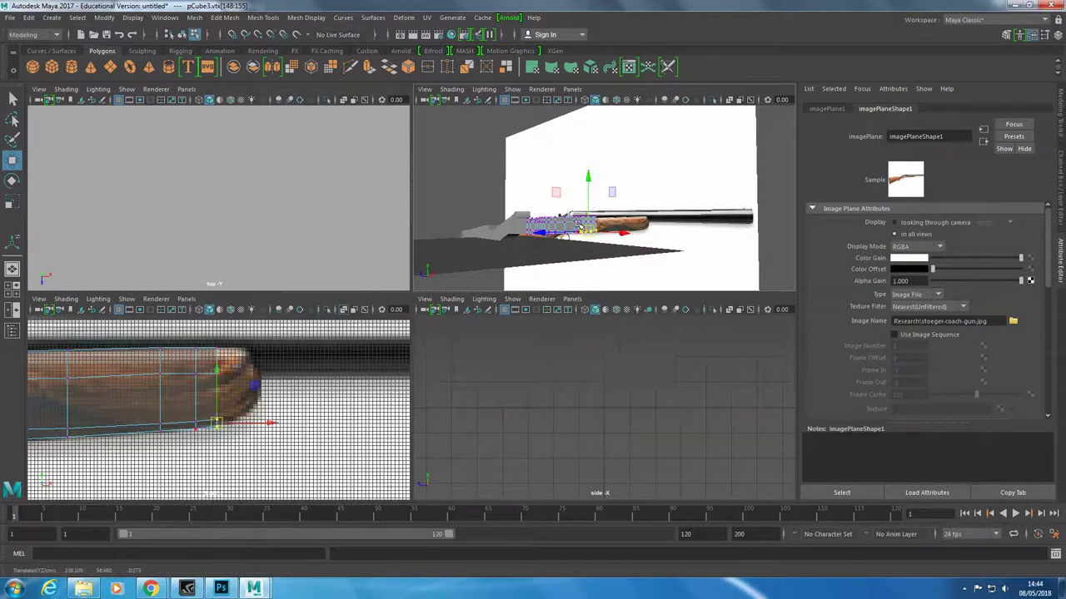
pyautogui.rightClick(523, 271)
pyautogui.hotkey('ctrl', 'e')
pyautogui.press('space')
pyautogui.press('q')
pyautogui.moveTo(488, 331); pyautogui.dragTo(381, 269, button='right')
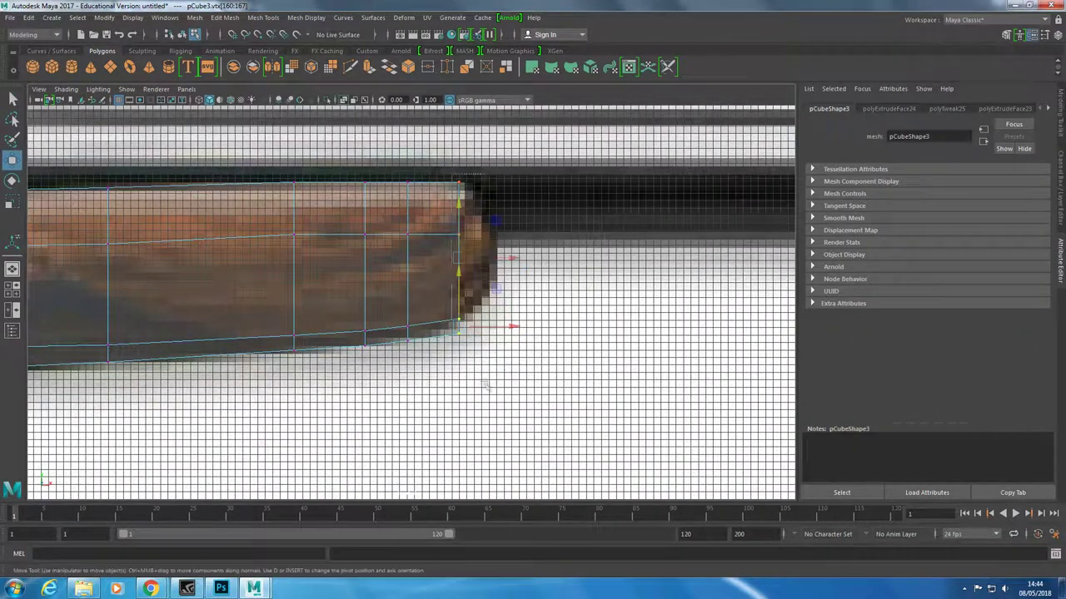
pyautogui.moveTo(487, 268); pyautogui.dragTo(474, 267)
# Extrude the end face again and reposition the right-corner vertices in the front view
pyautogui.press('space')
pyautogui.keyDown('shift'); pyautogui.moveTo(608, 231); pyautogui.dragTo(620, 231, button='right'); pyautogui.keyUp('shift')
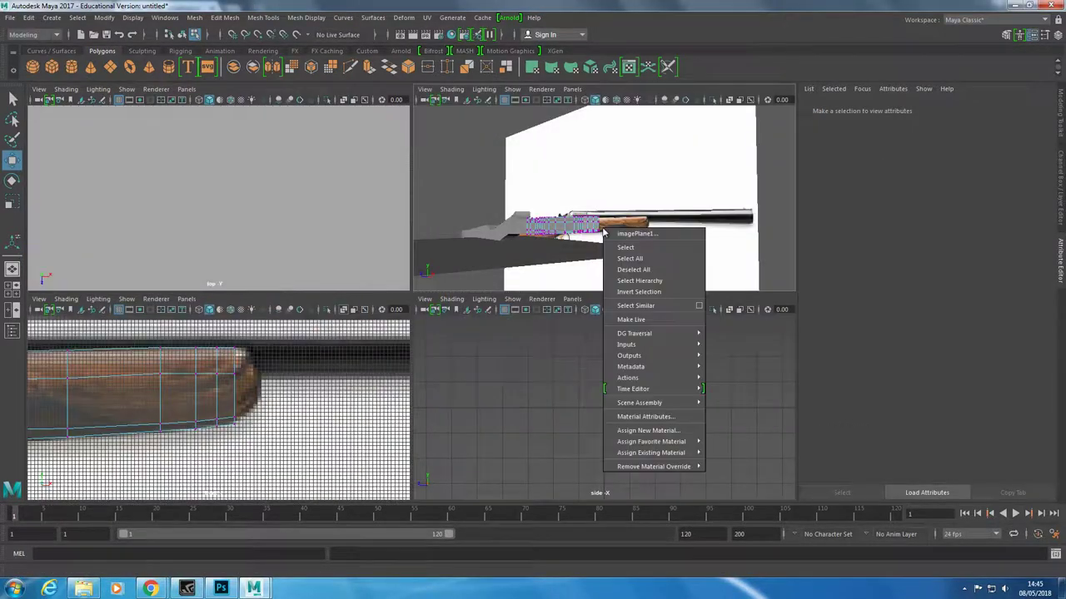
pyautogui.press('space')
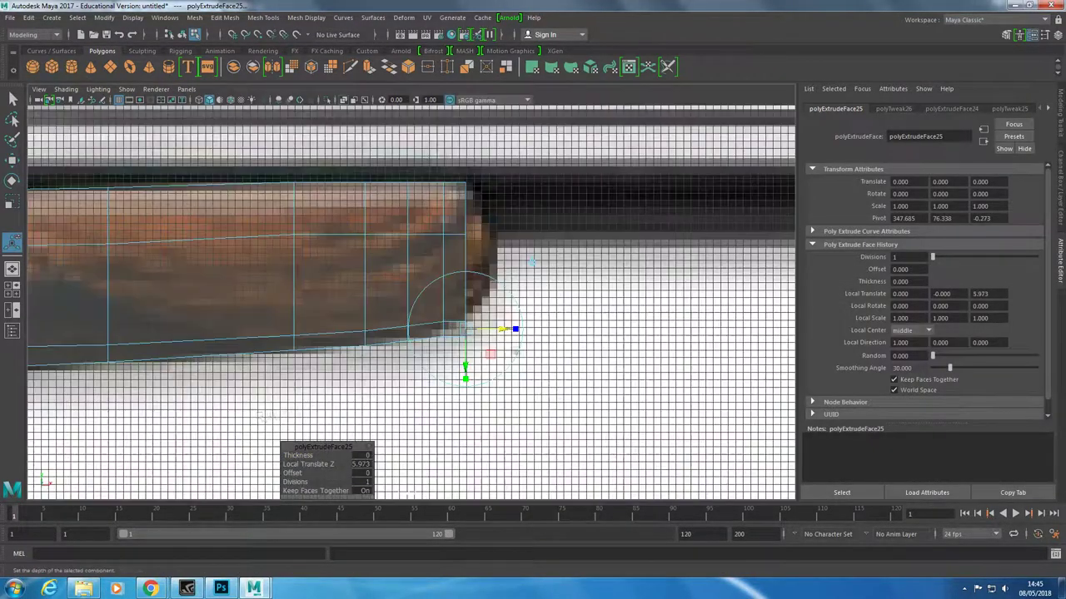
pyautogui.scroll(3, 392, 358)
pyautogui.press('q')
pyautogui.moveTo(359, 363); pyautogui.dragTo(337, 330)
pyautogui.press('w')
pyautogui.press('space')
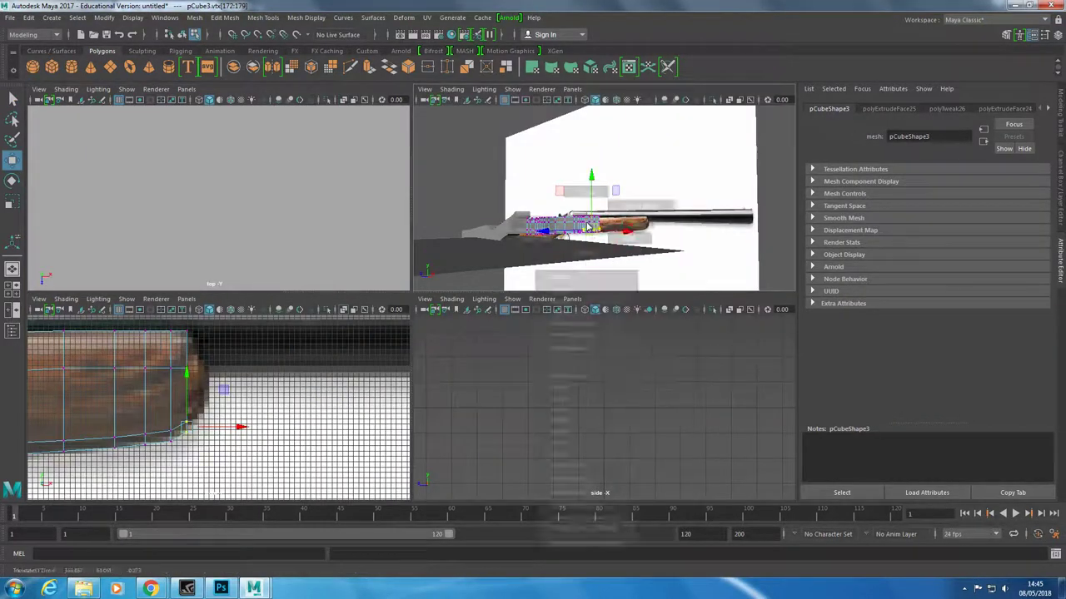
# Extrude a short section from the end face and scale its right-edge vertices to the reference
pyautogui.keyDown('shift'); pyautogui.moveTo(583, 299); pyautogui.dragTo(587, 329, button='right'); pyautogui.keyUp('shift')
pyautogui.scroll(2, 235, 432)
pyautogui.moveTo(238, 434); pyautogui.dragTo(276, 434)
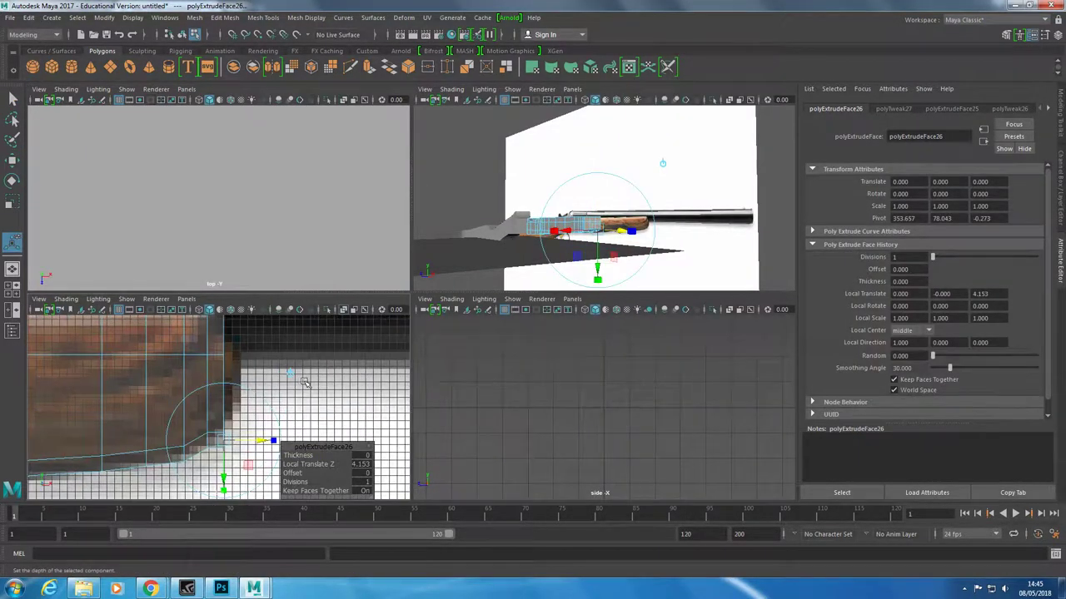
pyautogui.press('space')
pyautogui.moveTo(345, 280); pyautogui.dragTo(286, 270, button='right')
pyautogui.moveTo(374, 137); pyautogui.dragTo(342, 462)
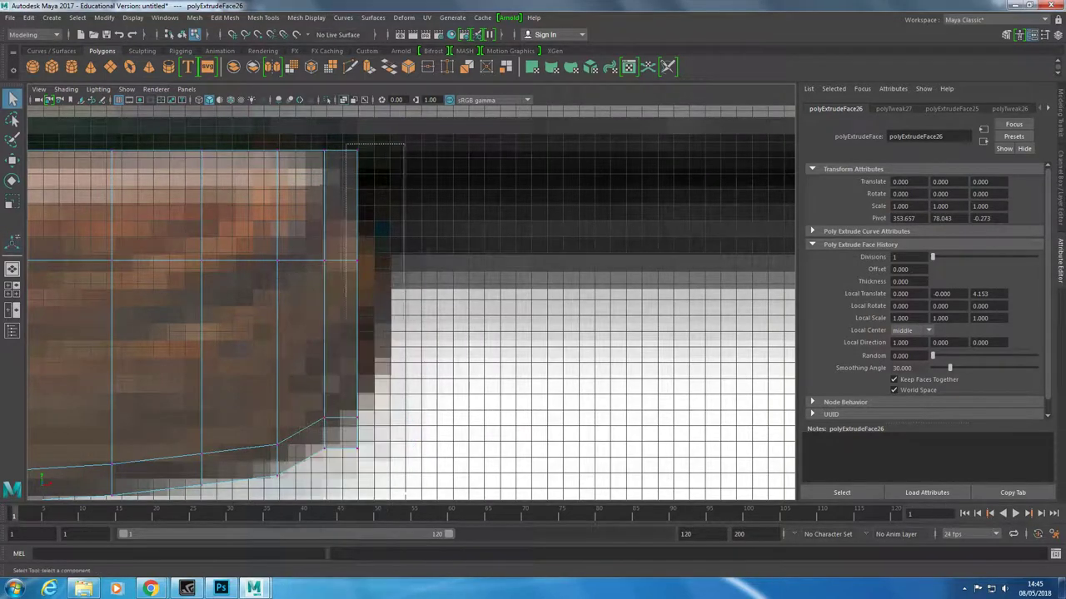
pyautogui.press('r')
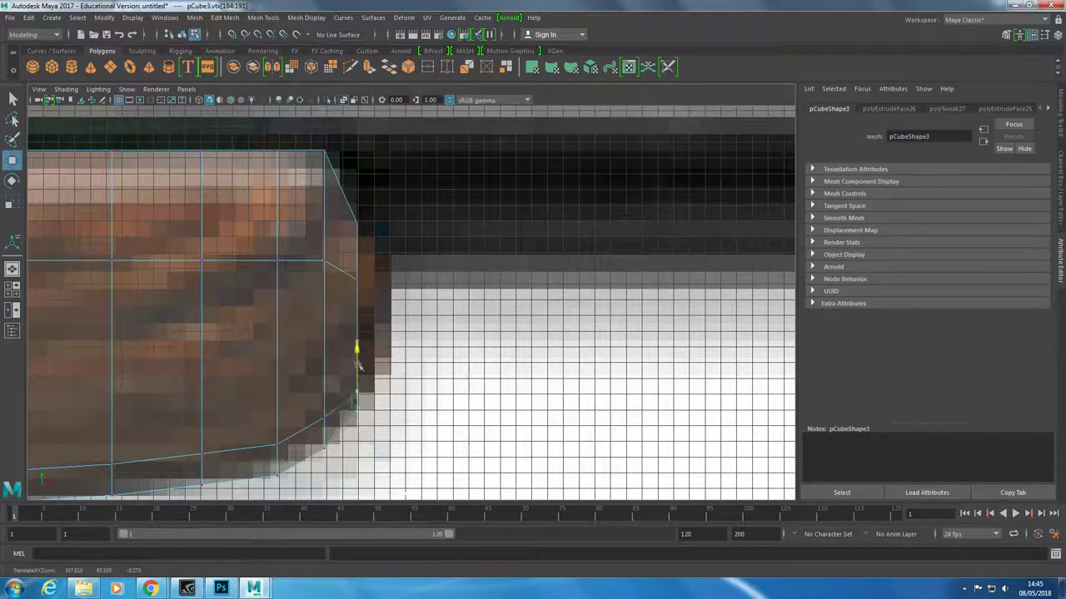
pyautogui.scroll(-3, 359, 384)
# Extrude the tip's end faces slightly and scale the right-edge vertices, undoing the last scale
pyautogui.moveTo(291, 268); pyautogui.dragTo(287, 238, button='right')
pyautogui.click(275, 386)
pyautogui.scroll(-2, 276, 385)
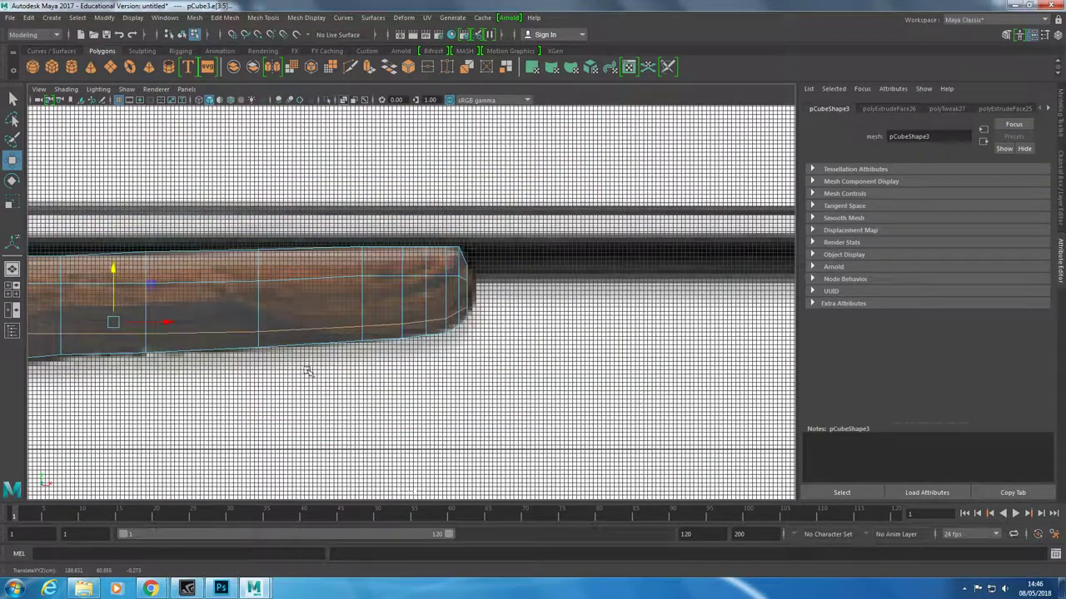
pyautogui.press('space')
pyautogui.press('space')
pyautogui.press('space')
pyautogui.keyDown('shift'); pyautogui.moveTo(558, 225); pyautogui.dragTo(547, 250, button='right'); pyautogui.keyUp('shift')
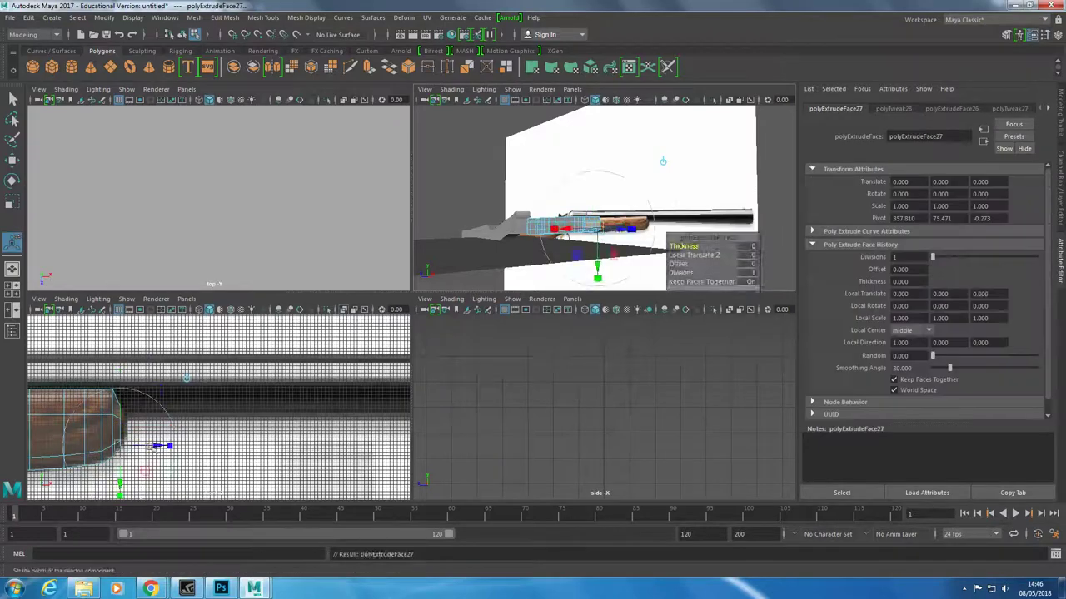
pyautogui.press('space')
pyautogui.scroll(-2, 333, 433)
pyautogui.moveTo(308, 250); pyautogui.dragTo(357, 416)
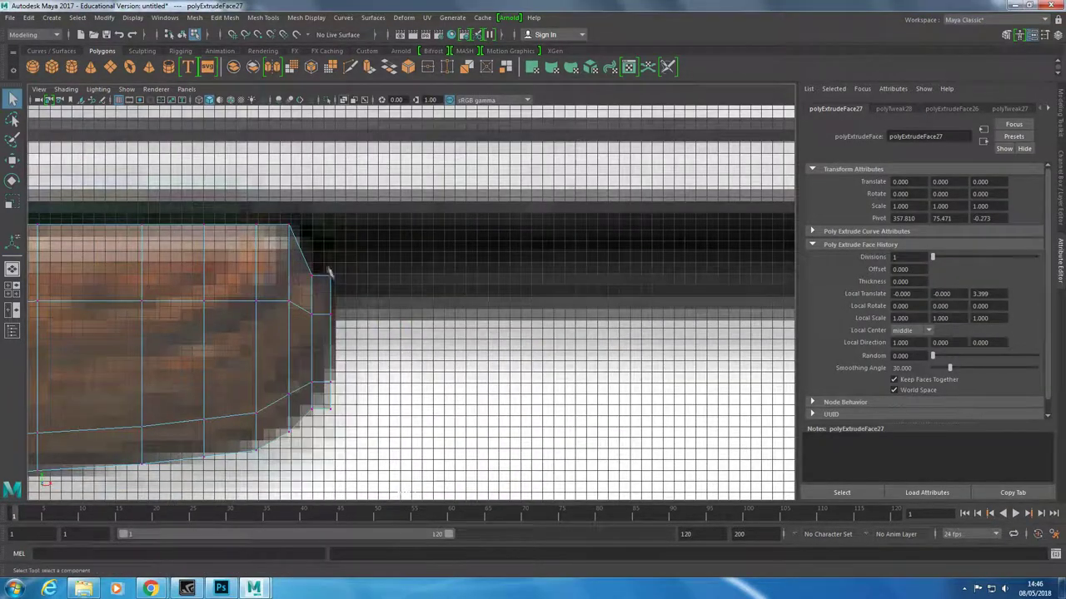
pyautogui.press('r')
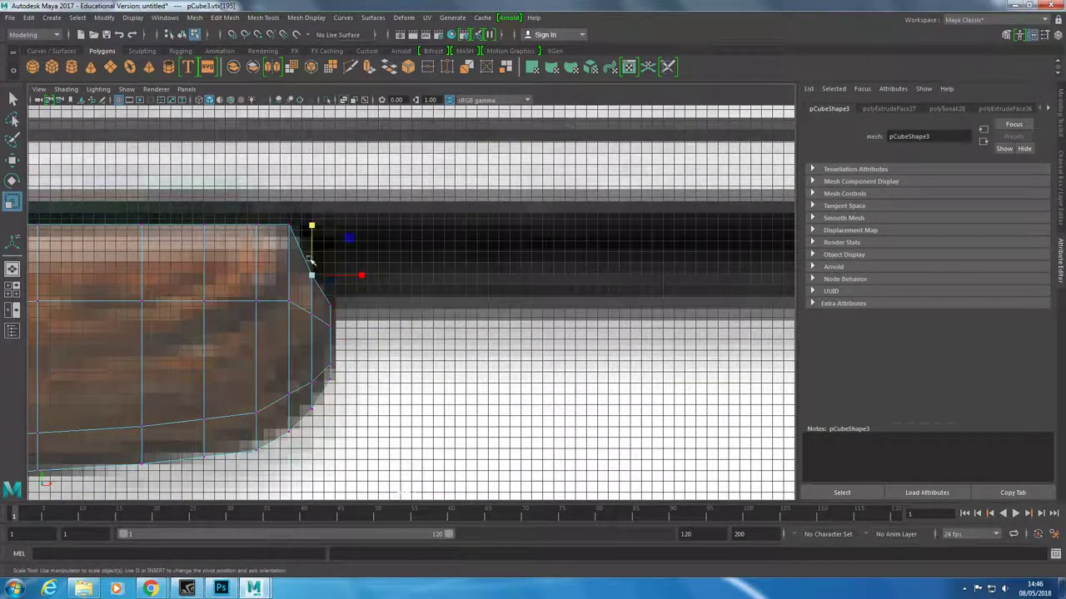
pyautogui.hotkey('ctrl', 'z')
# Inspect the tip in perspective and check the overlapping tip vertices in the front view
pyautogui.press('space')
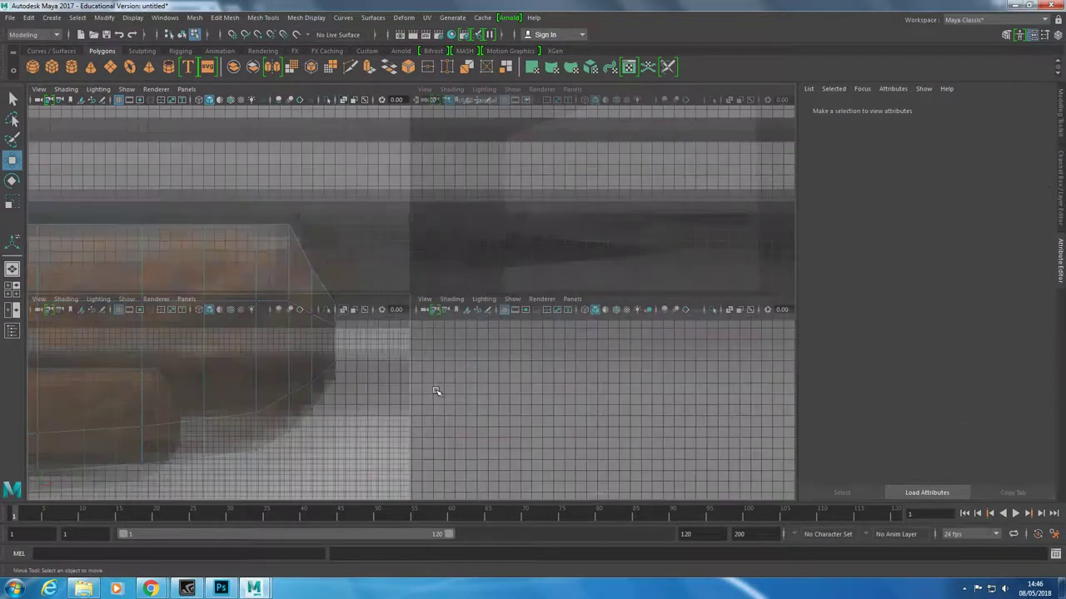
pyautogui.moveTo(582, 208)
pyautogui.keyDown('alt'); pyautogui.mouseDown()
pyautogui.moveTo(656, 251)
pyautogui.moveTo(571, 269)
pyautogui.mouseUp(); pyautogui.keyUp('alt')
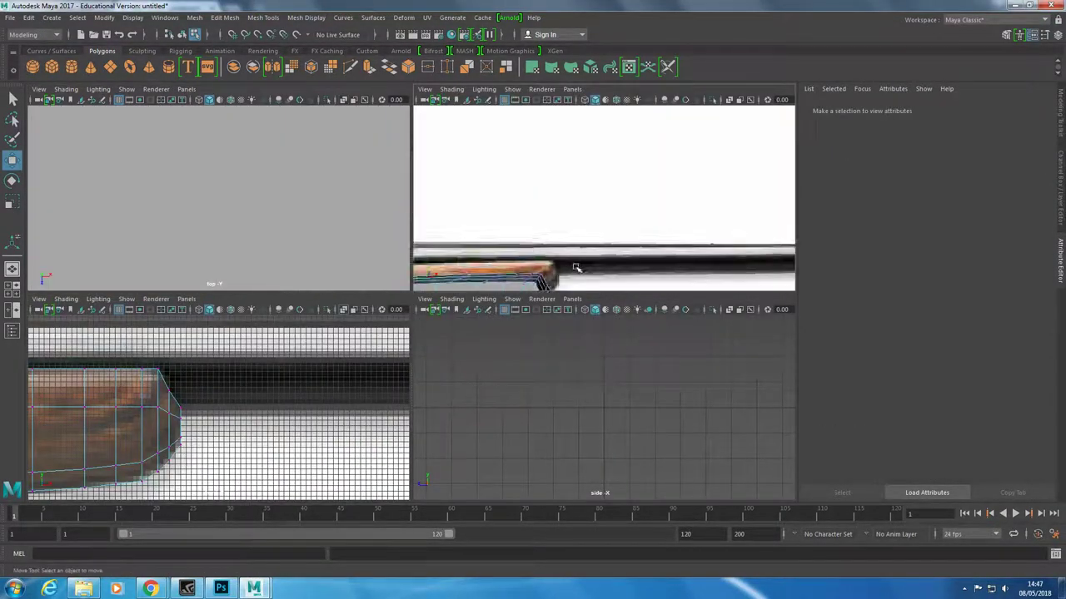
pyautogui.press('space')
pyautogui.click(312, 264)
pyautogui.moveTo(325, 254); pyautogui.dragTo(300, 279)
pyautogui.click(608, 275)
# Add polygon pipe pPipe1 (radius 1, thickness 0.5, 20 axis subdivisions) and open its size settings
pyautogui.press('space')
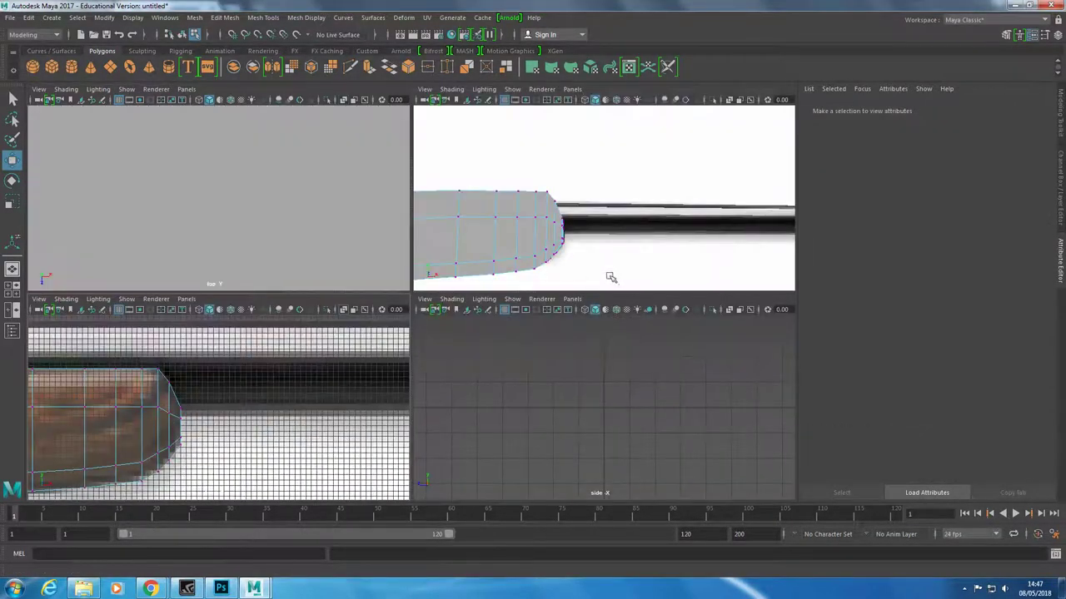
pyautogui.press('space')
pyautogui.scroll(-5, 426, 373)
pyautogui.scroll(5, 426, 374)
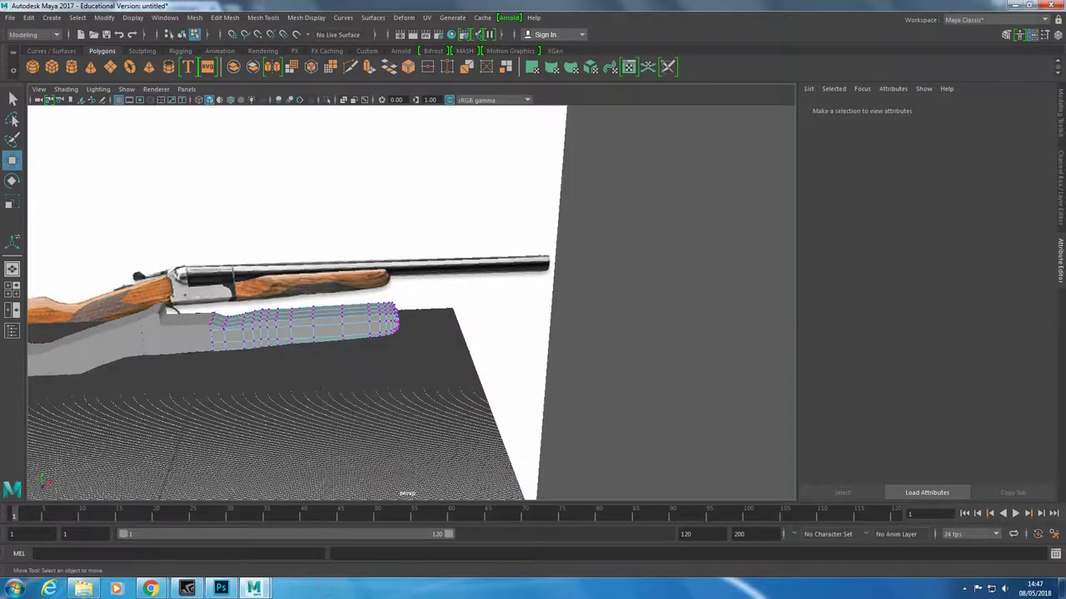
pyautogui.click(328, 385)
pyautogui.moveTo(333, 383)
pyautogui.keyDown('alt'); pyautogui.mouseDown()
pyautogui.moveTo(352, 388)
pyautogui.moveTo(309, 421)
pyautogui.moveTo(369, 364)
pyautogui.moveTo(441, 369)
pyautogui.mouseUp(); pyautogui.keyUp('alt')
pyautogui.hotkey('ctrl', 'z')
pyautogui.hotkey('ctrl', 'z')
pyautogui.hotkey('ctrl', 'z')
pyautogui.hotkey('ctrl', 'a')
pyautogui.click(821, 235)
pyautogui.click(1039, 245)
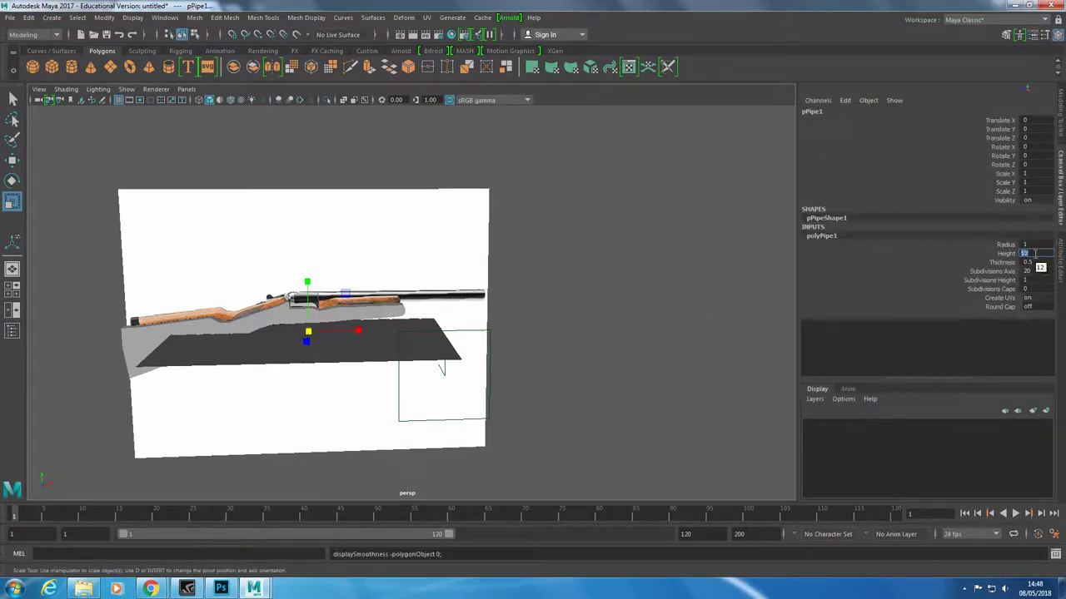
# Set pPipe1's radius to 20 and shorten its height to 100
pyautogui.press('Return')
pyautogui.click(1033, 244)
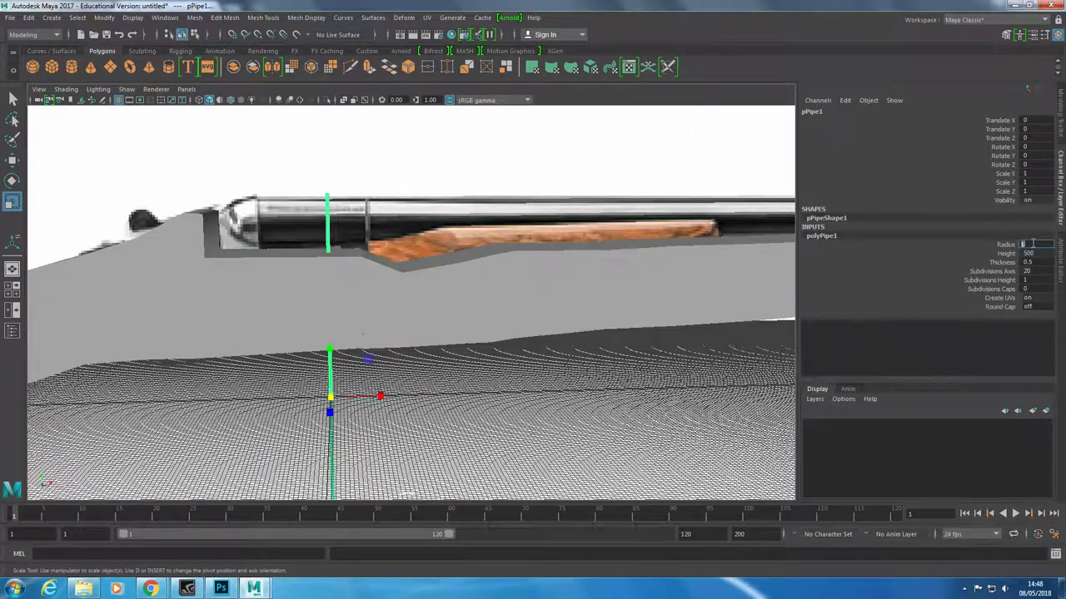
pyautogui.write('500')
pyautogui.press('Return')
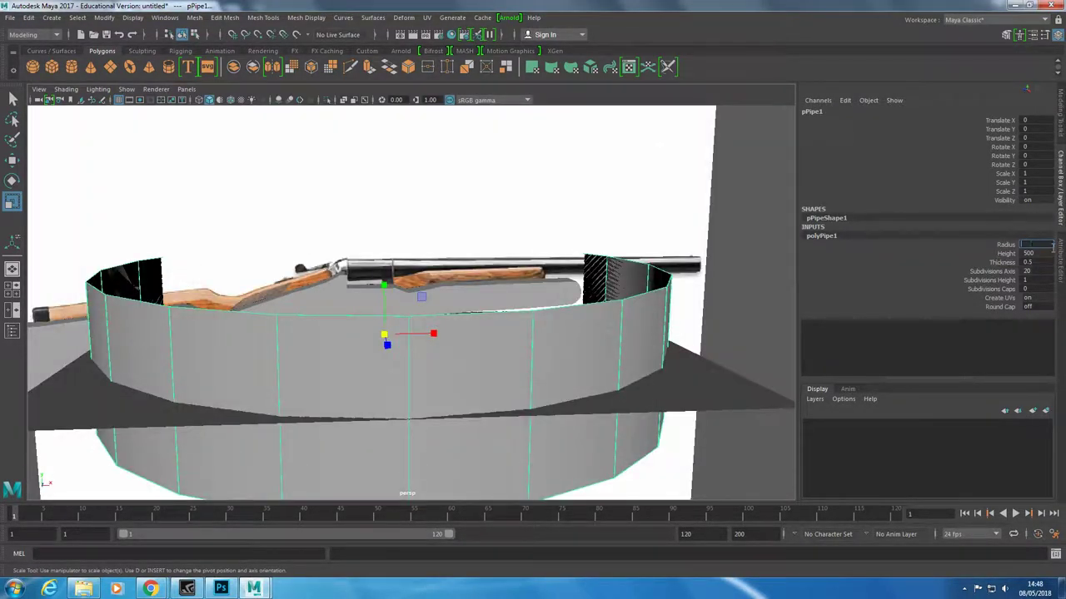
pyautogui.write('20')
pyautogui.press('Return')
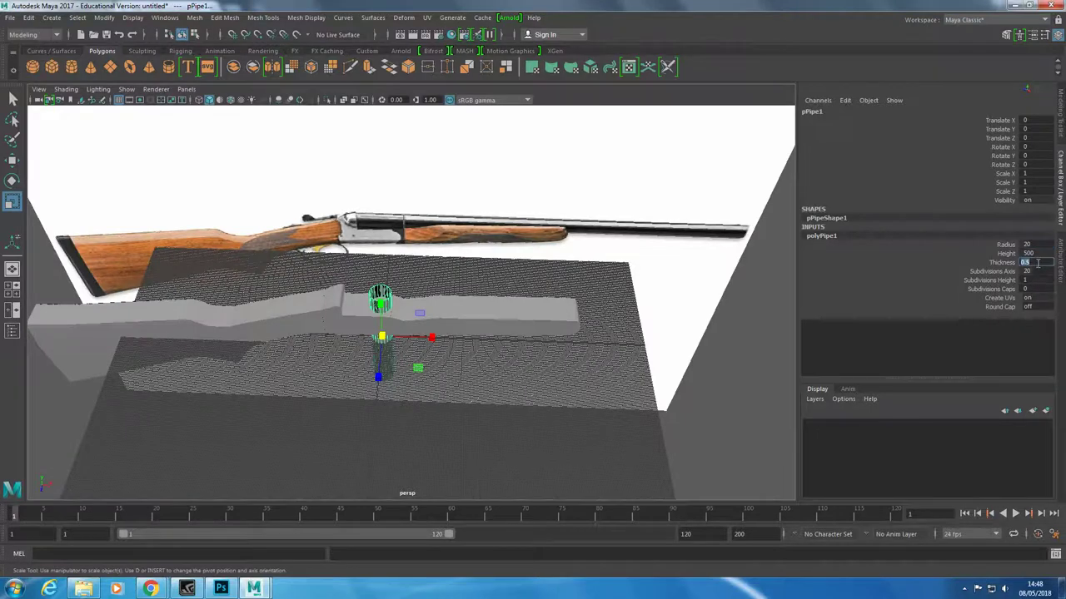
pyautogui.write('2')
pyautogui.press('Return')
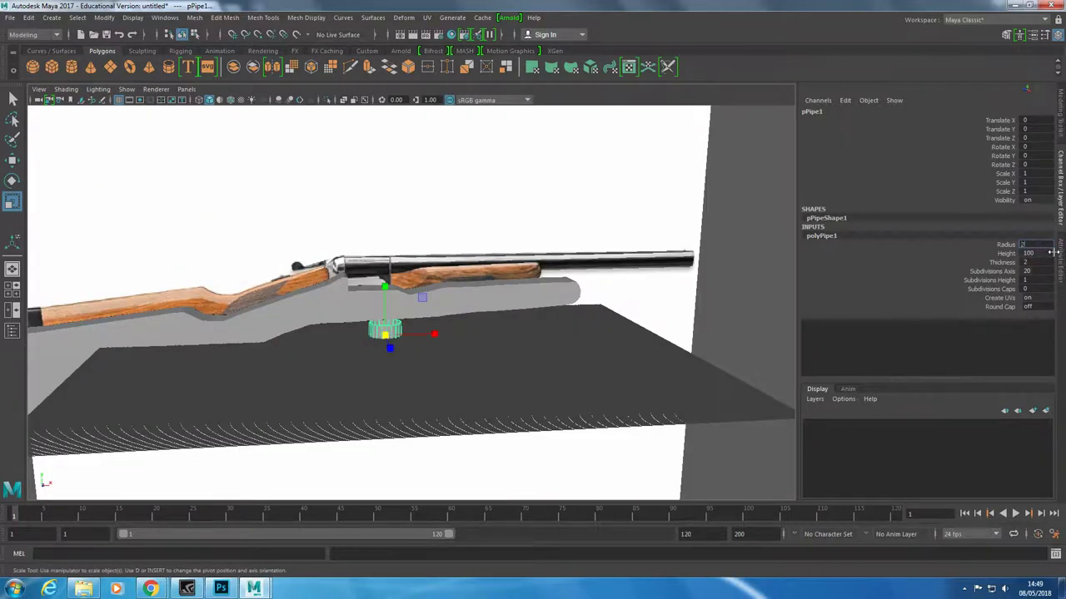
# Turn the pipe about -90° on Z and raise it, then replace it with a new polygon cylinder
pyautogui.press('e')
pyautogui.keyDown('alt'); pyautogui.moveTo(494, 418); pyautogui.dragTo(485, 363); pyautogui.keyUp('alt')
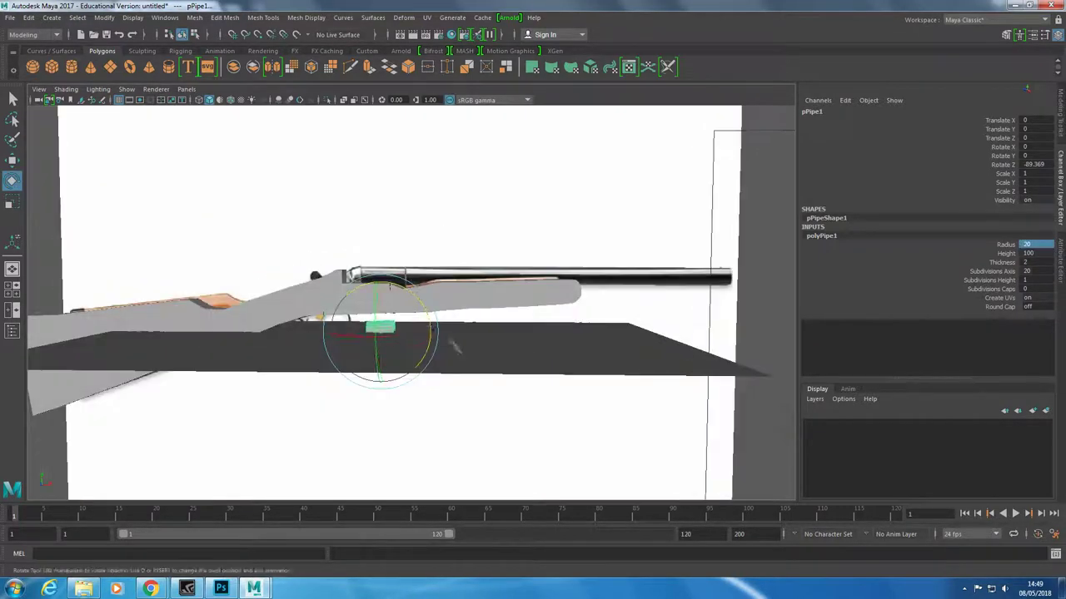
pyautogui.press('w')
pyautogui.moveTo(380, 327)
pyautogui.mouseDown()
pyautogui.moveTo(368, 260)
pyautogui.moveTo(436, 239)
pyautogui.mouseUp()
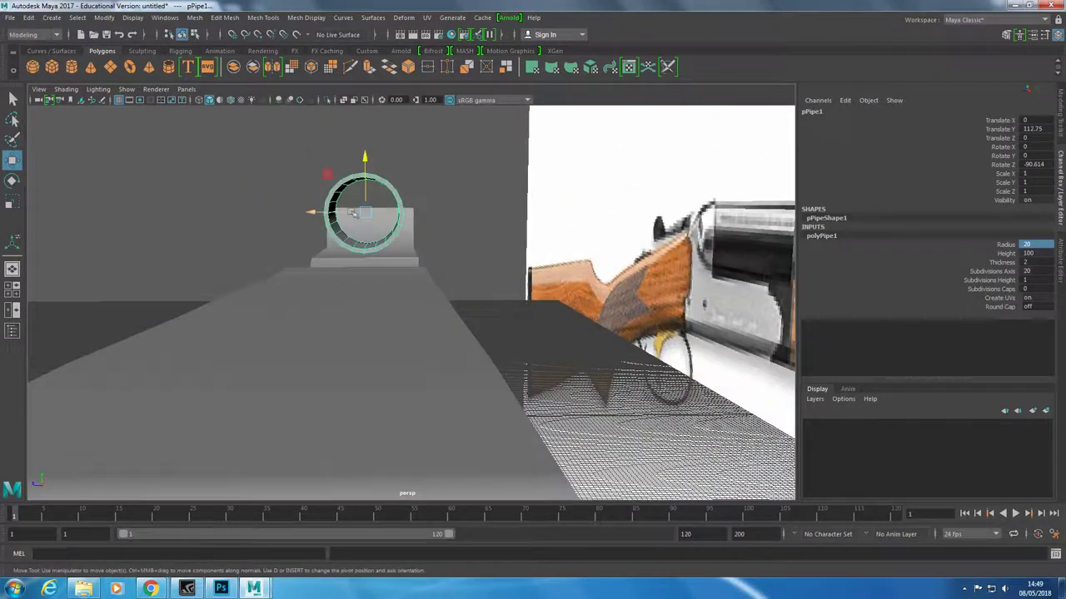
pyautogui.press('Delete')
pyautogui.click(71, 66)
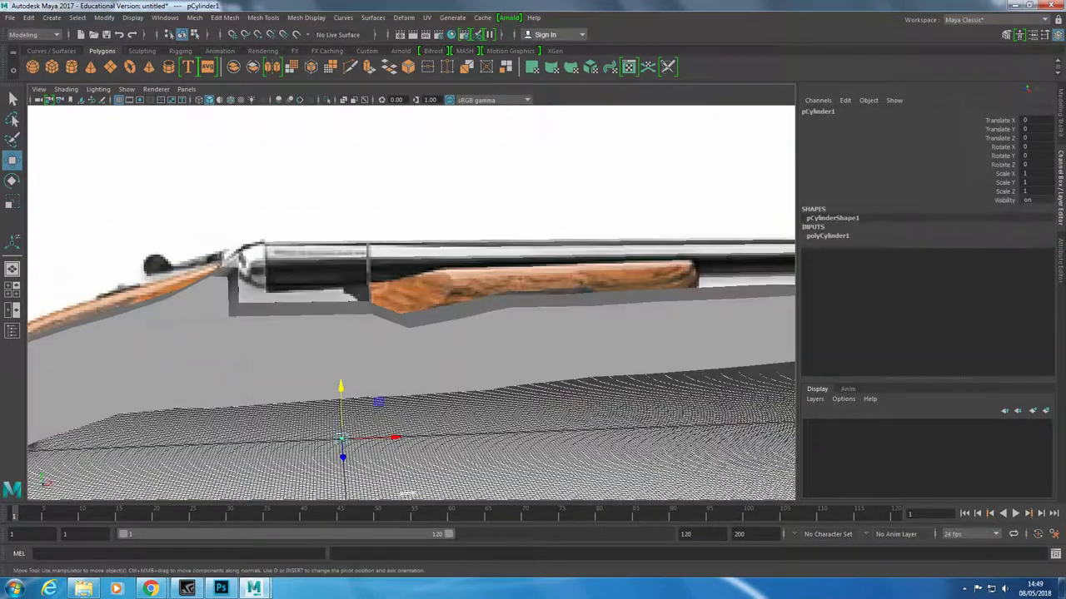
# Give pCylinder1 a height of 200 and rotate it about -90° on Z to lie horizontal
pyautogui.click(851, 237)
pyautogui.press('Delete')
pyautogui.hotkey('ctrl', 'z')
pyautogui.click(1040, 242)
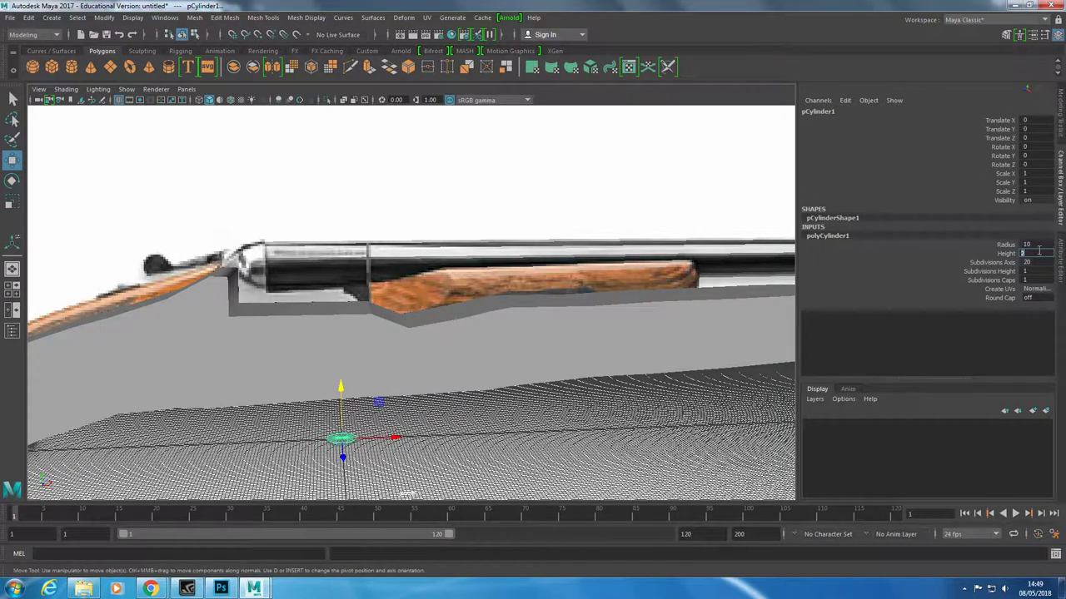
pyautogui.write('200')
pyautogui.press('Return')
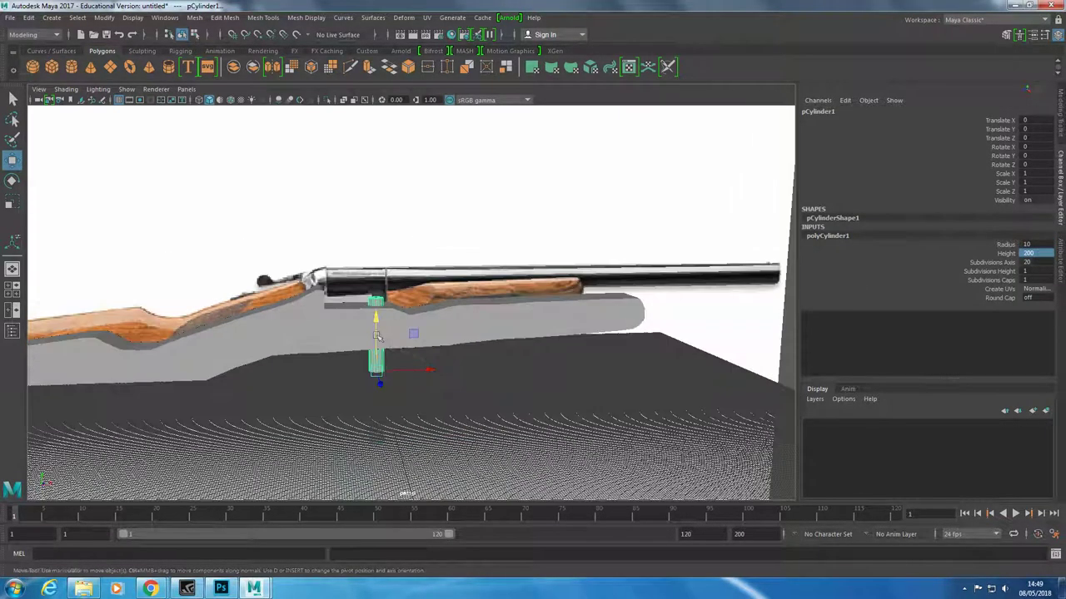
pyautogui.keyDown('alt'); pyautogui.moveTo(500, 333); pyautogui.dragTo(533, 274); pyautogui.keyUp('alt')
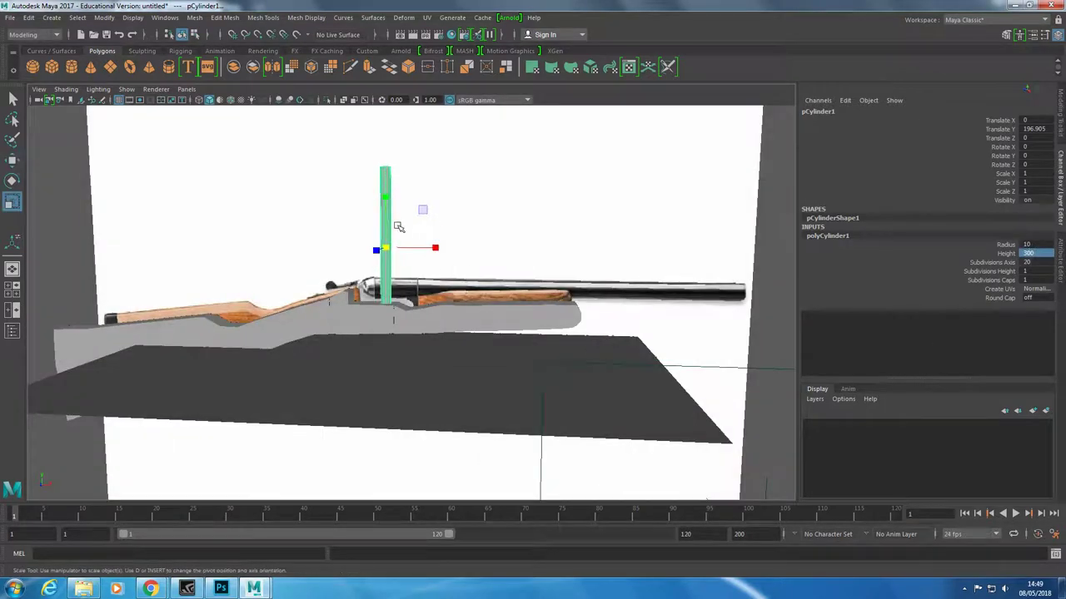
pyautogui.press('e')
pyautogui.keyDown('alt'); pyautogui.moveTo(392, 250); pyautogui.dragTo(466, 209); pyautogui.keyUp('alt')
pyautogui.moveTo(416, 250); pyautogui.dragTo(391, 275)
pyautogui.moveTo(469, 381)
pyautogui.keyDown('alt'); pyautogui.mouseDown()
pyautogui.moveTo(424, 231)
pyautogui.moveTo(433, 233)
pyautogui.mouseUp(); pyautogui.keyUp('alt')
# Move the horizontal cylinder down and sideways onto the barrel line of the rifle
pyautogui.keyDown('alt'); pyautogui.moveTo(433, 233); pyautogui.dragTo(434, 333, button='middle'); pyautogui.keyUp('alt')
pyautogui.press('w')
pyautogui.moveTo(387, 308)
pyautogui.mouseDown()
pyautogui.moveTo(393, 352)
pyautogui.moveTo(509, 360)
pyautogui.mouseUp()
pyautogui.moveTo(401, 368)
pyautogui.keyDown('alt'); pyautogui.mouseDown()
pyautogui.moveTo(469, 392)
pyautogui.moveTo(430, 387)
pyautogui.moveTo(291, 298)
pyautogui.moveTo(350, 349)
pyautogui.mouseUp(); pyautogui.keyUp('alt')
pyautogui.moveTo(350, 350)
pyautogui.keyDown('alt'); pyautogui.mouseDown()
pyautogui.moveTo(419, 266)
pyautogui.moveTo(447, 271)
pyautogui.moveTo(394, 266)
pyautogui.moveTo(416, 278)
pyautogui.moveTo(380, 288)
pyautogui.moveTo(369, 308)
pyautogui.moveTo(365, 287)
pyautogui.moveTo(533, 275)
pyautogui.mouseUp(); pyautogui.keyUp('alt')
pyautogui.press('e')
pyautogui.press('w')
pyautogui.press('e')
pyautogui.press('w')
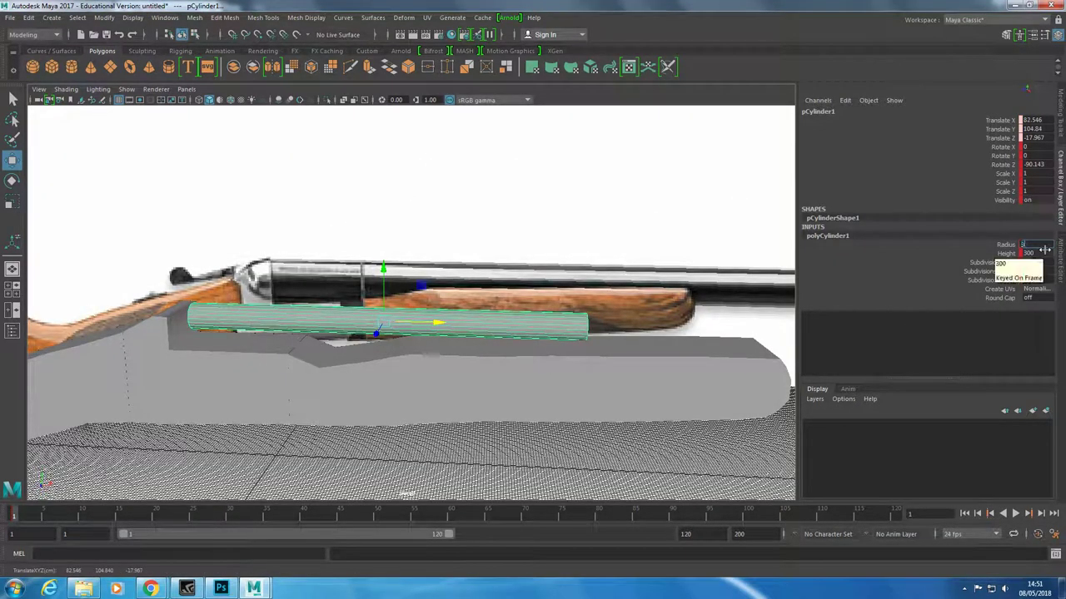
# Set the barrel cylinder's radius to 15 and duplicate it as pCylinder2
pyautogui.press('Return')
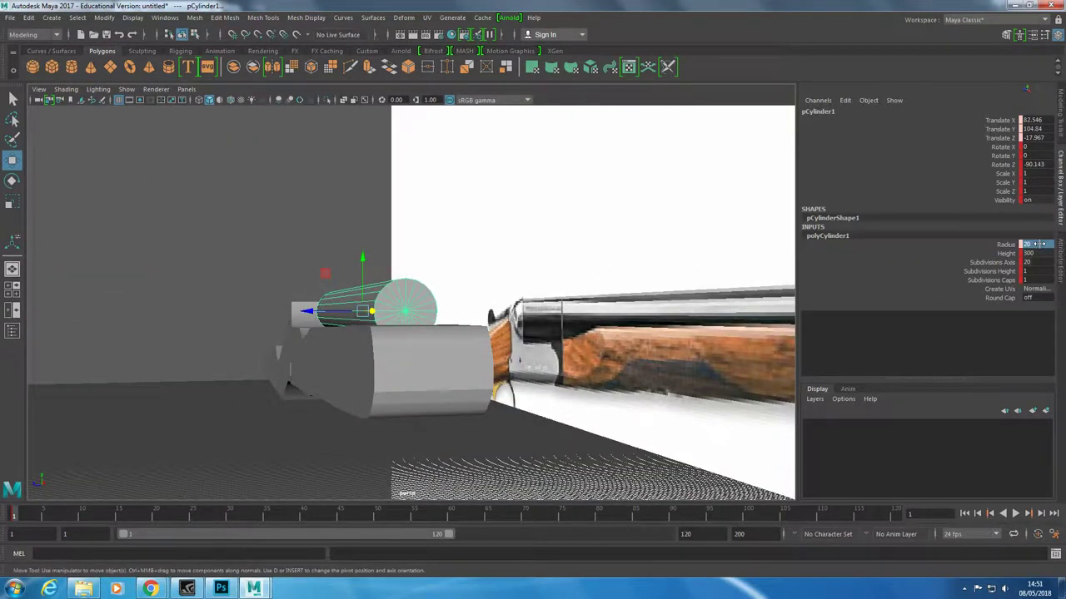
pyautogui.press('f')
pyautogui.press('3')
pyautogui.write('10')
pyautogui.press('Return')
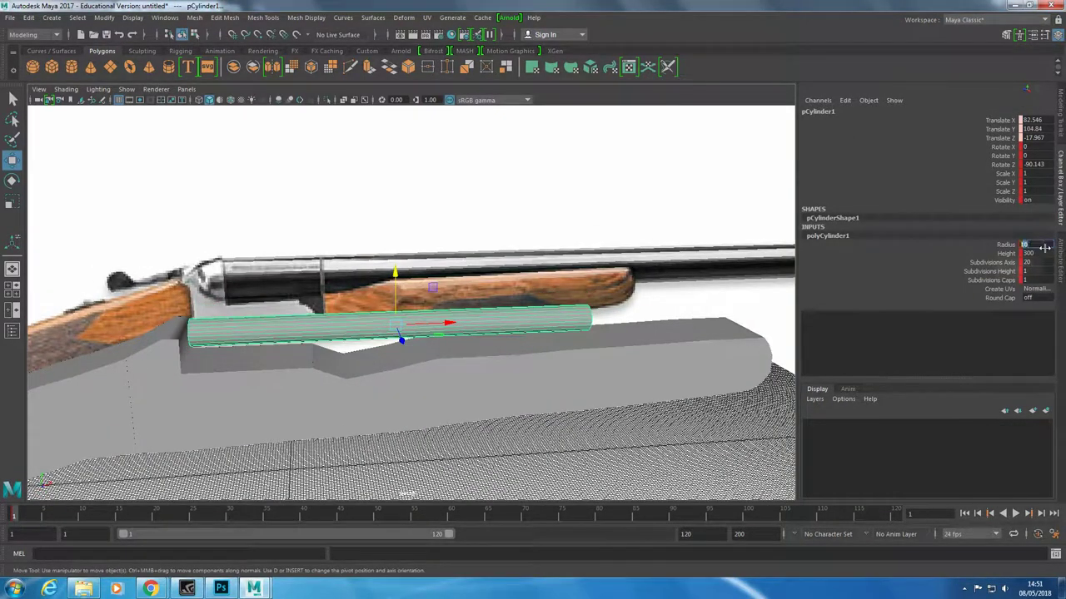
pyautogui.write('15')
pyautogui.press('Return')
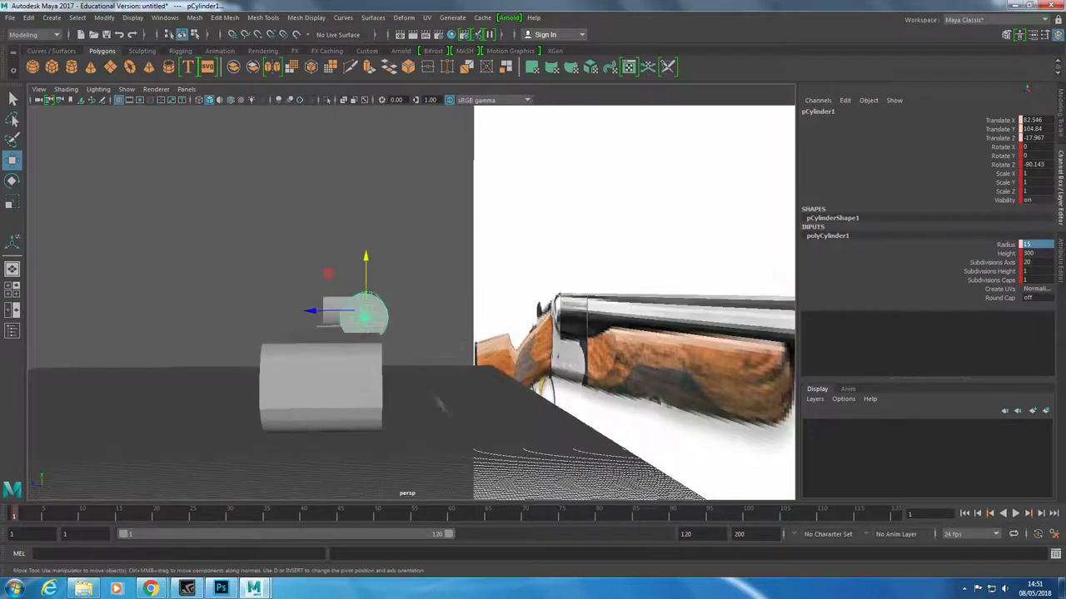
pyautogui.keyDown('alt'); pyautogui.moveTo(331, 310); pyautogui.dragTo(580, 376); pyautogui.keyUp('alt')
pyautogui.hotkey('ctrl', 'd')
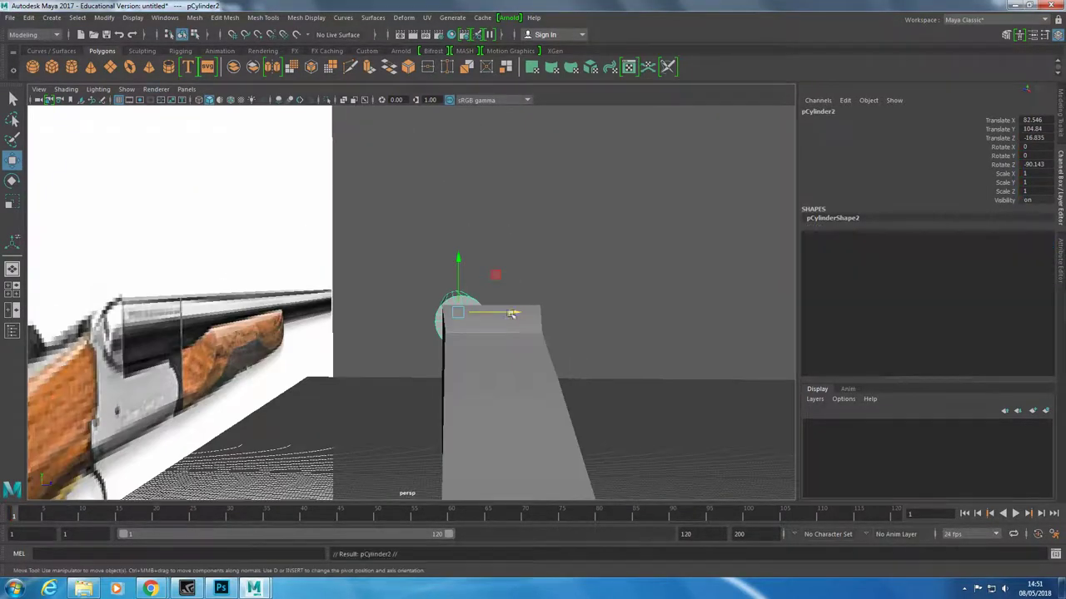
# Orbit around the gun and select the first barrel cylinder, pCylinder1
pyautogui.moveTo(552, 323)
pyautogui.keyDown('alt'); pyautogui.mouseDown()
pyautogui.moveTo(458, 383)
pyautogui.moveTo(667, 198)
pyautogui.mouseUp(); pyautogui.keyUp('alt')
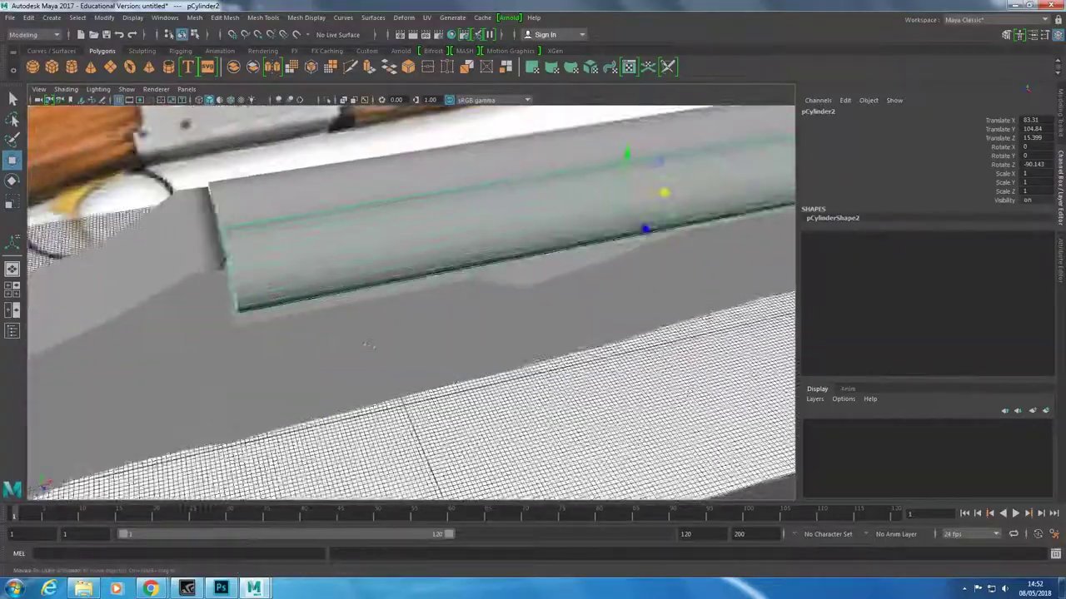
pyautogui.click(339, 185)
pyautogui.moveTo(595, 186)
pyautogui.keyDown('alt'); pyautogui.mouseDown()
pyautogui.moveTo(552, 333)
pyautogui.moveTo(466, 333)
pyautogui.mouseUp(); pyautogui.keyUp('alt')
pyautogui.click(290, 269)
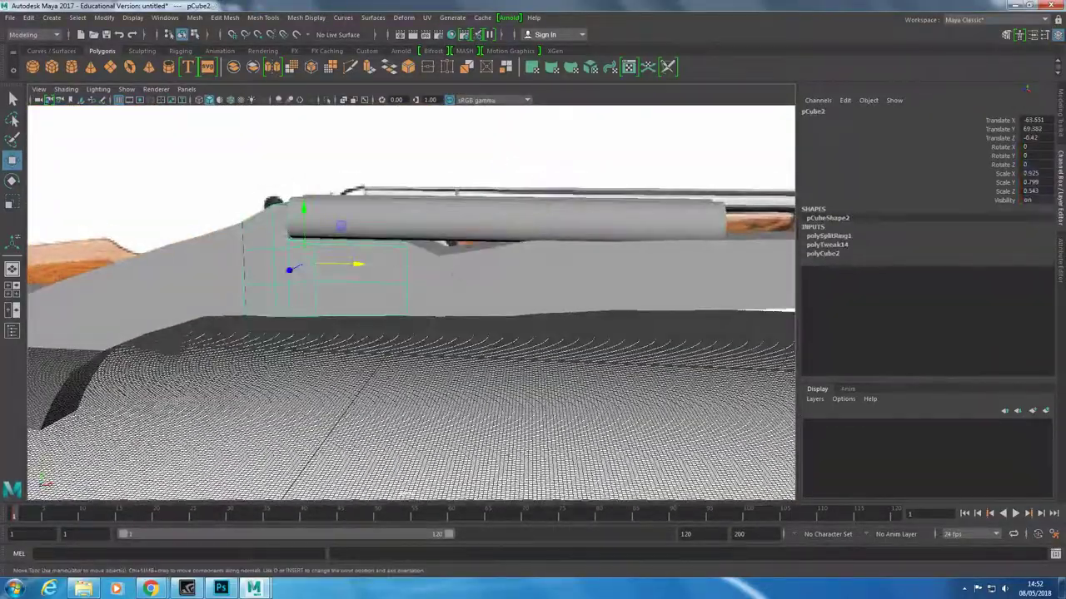
pyautogui.click(476, 269)
pyautogui.moveTo(476, 269)
pyautogui.keyDown('alt'); pyautogui.mouseDown()
pyautogui.moveTo(508, 275)
pyautogui.moveTo(399, 223)
pyautogui.mouseUp(); pyautogui.keyUp('alt')
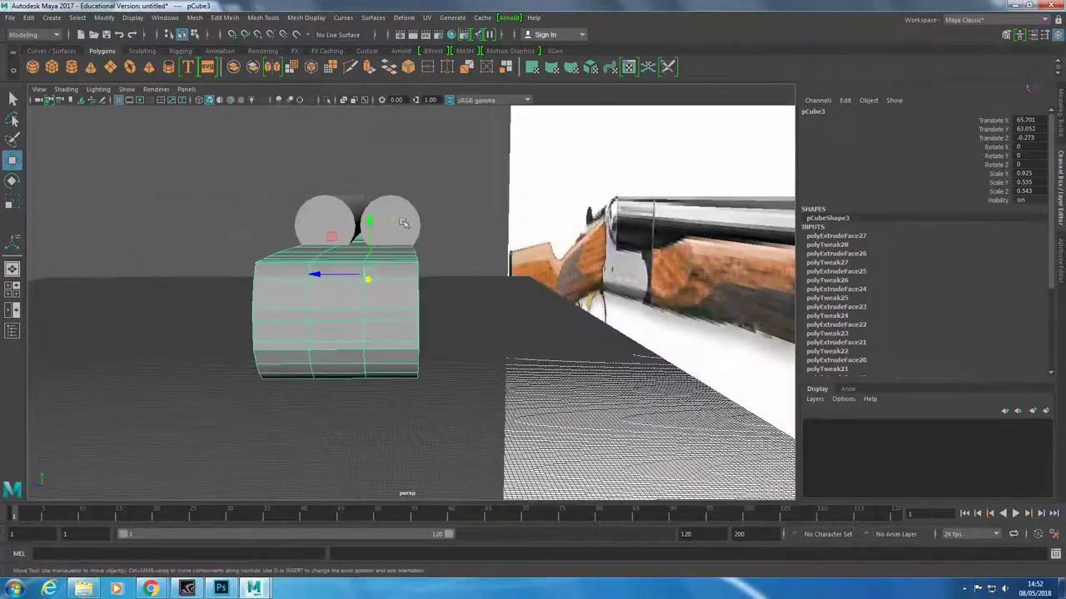
pyautogui.click(391, 221)
pyautogui.click(402, 224)
pyautogui.keyDown('alt'); pyautogui.moveTo(401, 225); pyautogui.dragTo(466, 229); pyautogui.keyUp('alt')
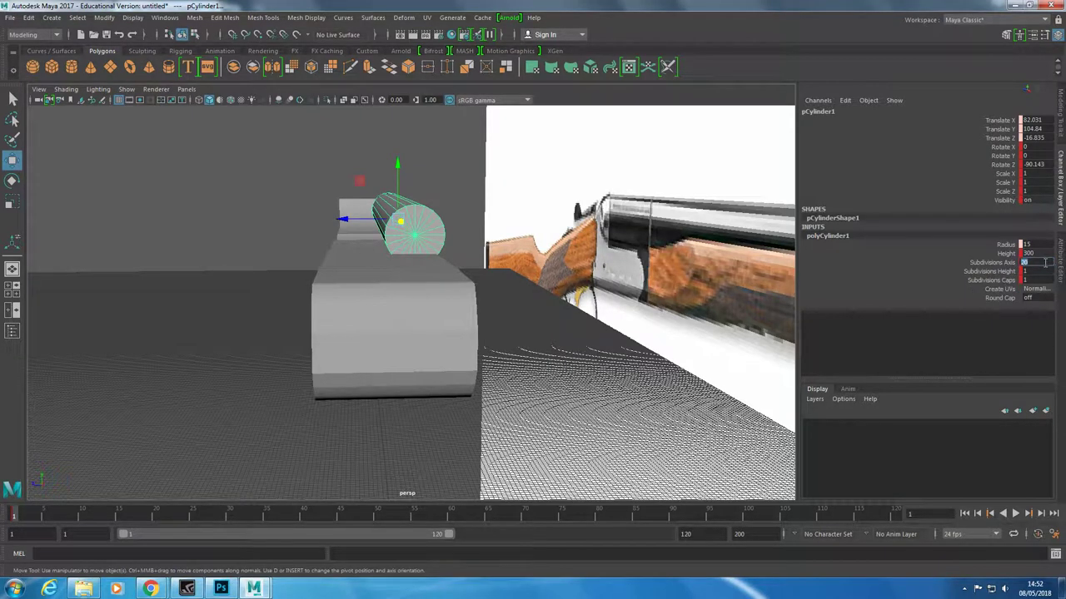
# Set pCylinder1's height to 400, slide it forward, then lengthen it to 600
pyautogui.write('400')
pyautogui.press('Return')
pyautogui.moveTo(400, 291)
pyautogui.keyDown('alt'); pyautogui.mouseDown()
pyautogui.moveTo(500, 250)
pyautogui.moveTo(618, 247)
pyautogui.moveTo(466, 250)
pyautogui.moveTo(466, 233)
pyautogui.moveTo(605, 218)
pyautogui.moveTo(499, 250)
pyautogui.mouseUp(); pyautogui.keyUp('alt')
pyautogui.click(1035, 254)
pyautogui.write('600')
pyautogui.press('Return')
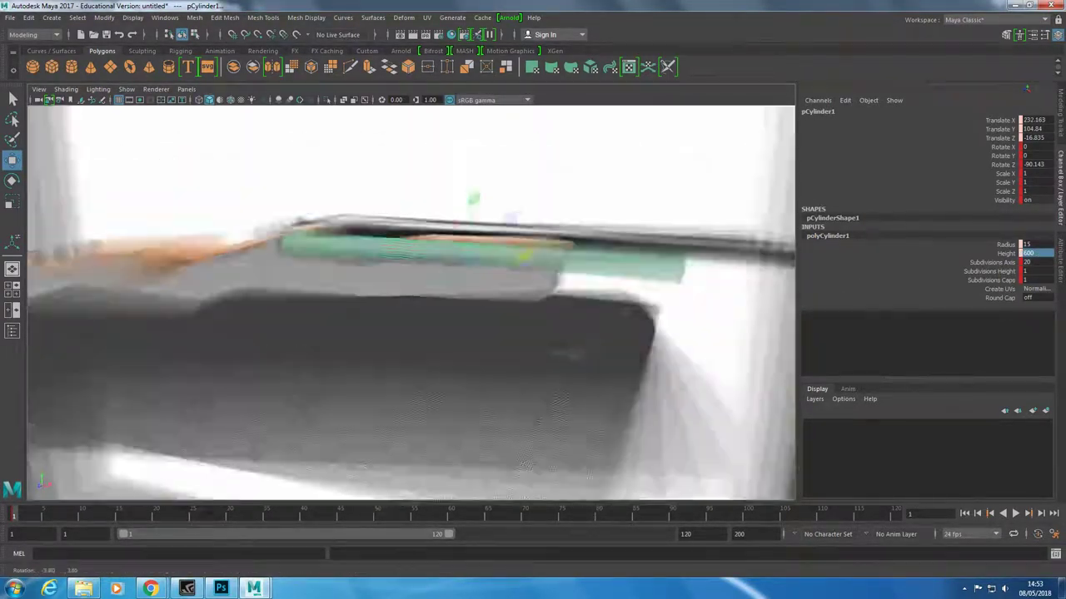
pyautogui.press('space')
pyautogui.scroll(-3, 218, 408)
# Check the stock's top vertices in the four-view layout, then return to perspective
pyautogui.click(98, 299)
pyautogui.scroll(4, 218, 408)
pyautogui.scroll(3, 204, 398)
pyautogui.rightClick(195, 275)
pyautogui.click(204, 397)
pyautogui.click(198, 393)
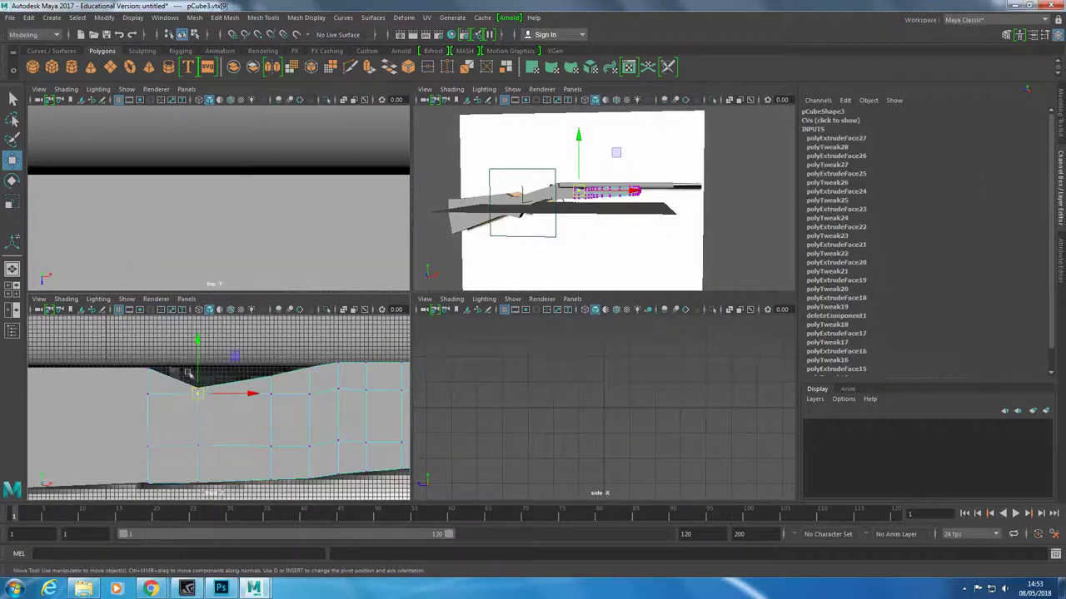
pyautogui.click(272, 365)
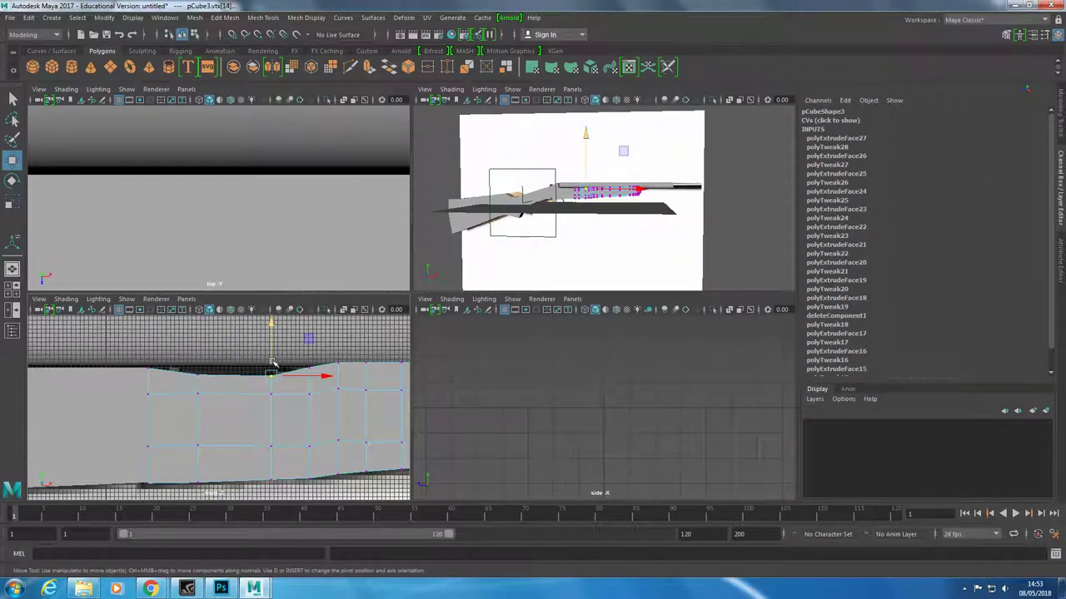
pyautogui.scroll(-3, 272, 367)
pyautogui.press('space')
# Lengthen the barrel to 700, slide it back to line up with the rifle, and duplicate it
pyautogui.moveTo(416, 275)
pyautogui.keyDown('alt'); pyautogui.mouseDown()
pyautogui.moveTo(337, 254)
pyautogui.moveTo(466, 251)
pyautogui.mouseUp(); pyautogui.keyUp('alt')
pyautogui.click(532, 251)
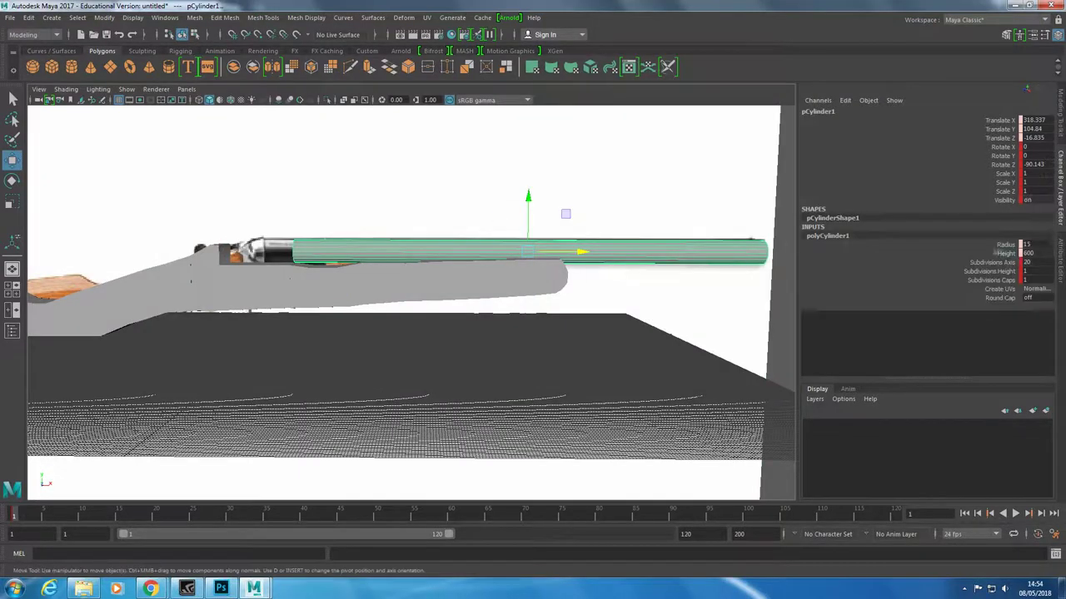
pyautogui.write('0')
pyautogui.press('Return')
pyautogui.moveTo(579, 251)
pyautogui.mouseDown()
pyautogui.moveTo(479, 265)
pyautogui.moveTo(381, 353)
pyautogui.moveTo(387, 291)
pyautogui.moveTo(407, 295)
pyautogui.moveTo(345, 275)
pyautogui.mouseUp()
pyautogui.hotkey('ctrl', 'd')
pyautogui.click(486, 265)
# Size the new box pCube4 to width 690, height 20 and depth 20
pyautogui.click(387, 292)
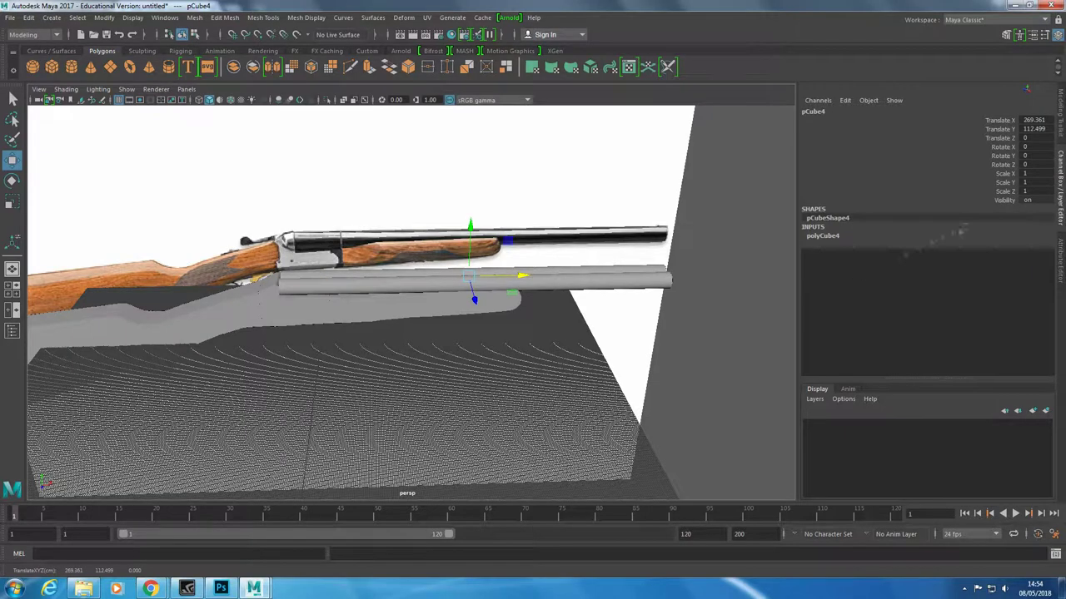
pyautogui.click(1037, 245)
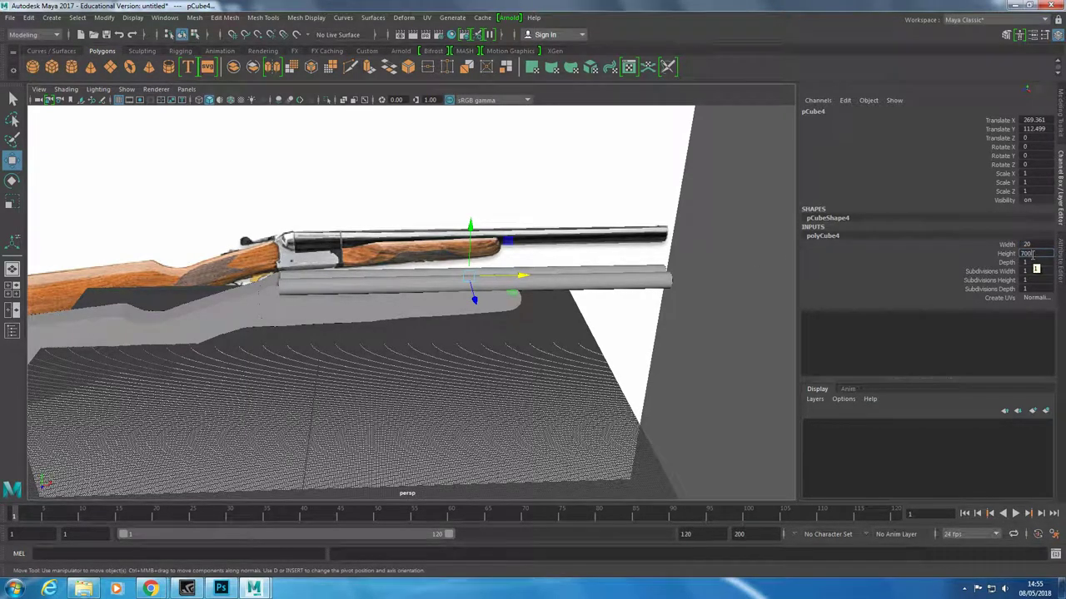
pyautogui.press('Return')
pyautogui.write('0')
pyautogui.click(1040, 244)
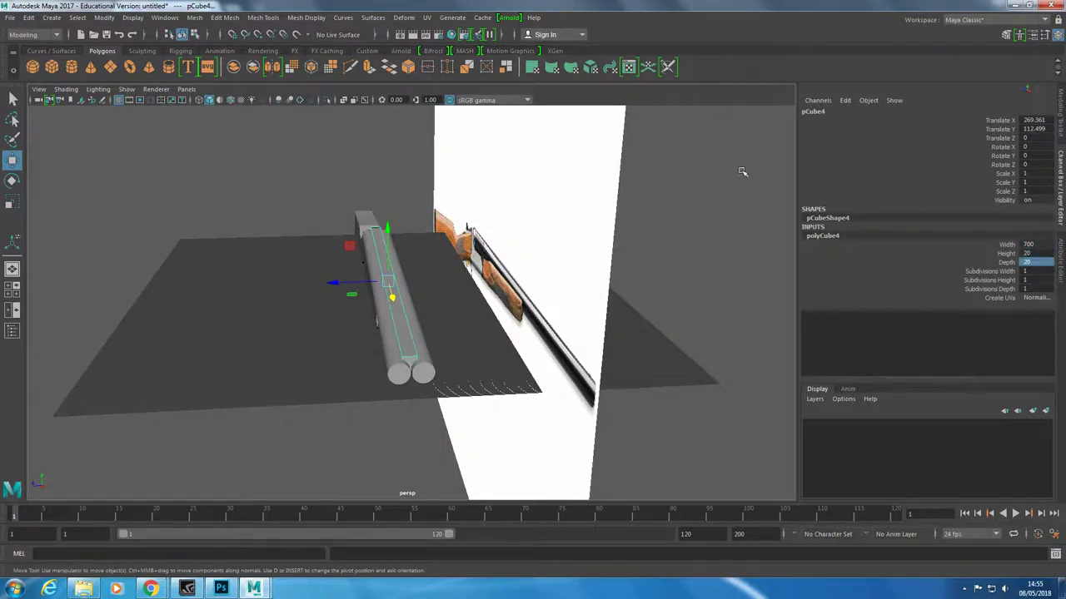
# Inspect the rib bar lying between the barrels and reselect a barrel cylinder
pyautogui.keyDown('alt'); pyautogui.moveTo(571, 324); pyautogui.dragTo(466, 333); pyautogui.keyUp('alt')
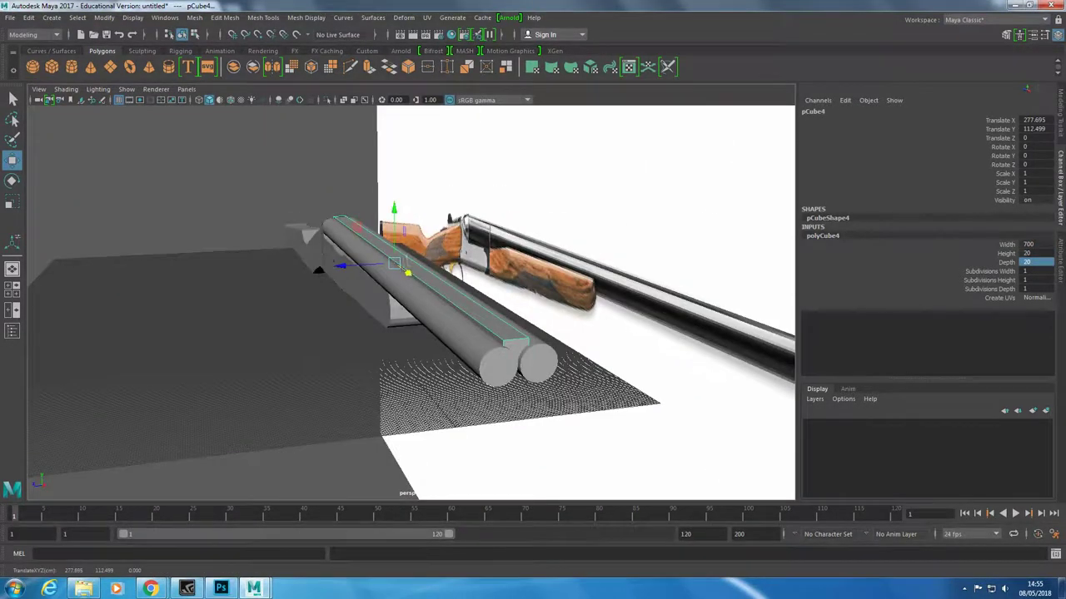
pyautogui.keyDown('alt'); pyautogui.moveTo(397, 241); pyautogui.dragTo(504, 263); pyautogui.keyUp('alt')
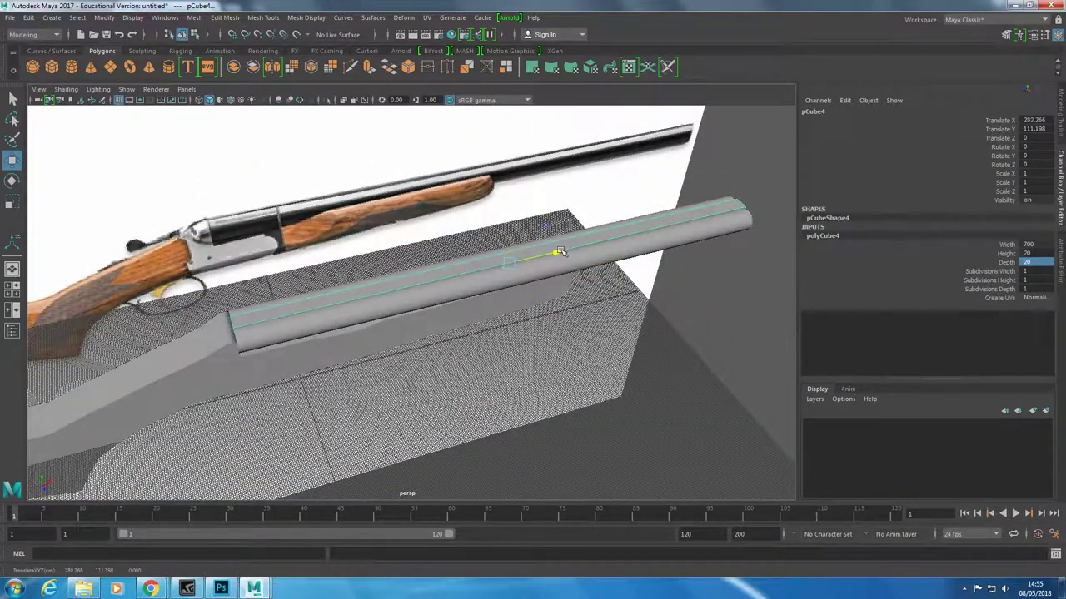
pyautogui.press('f')
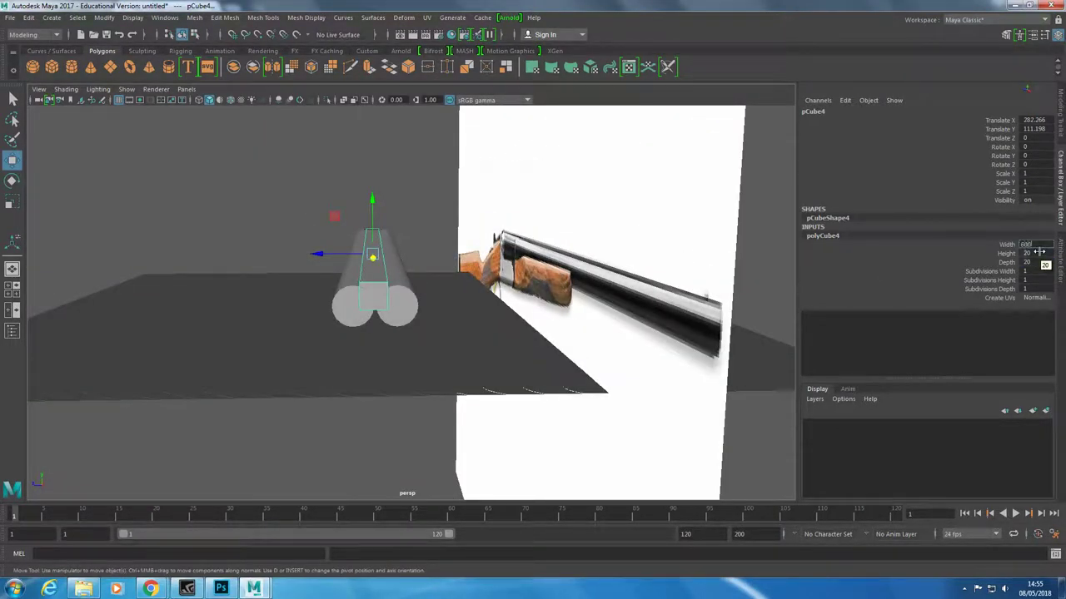
pyautogui.keyDown('alt'); pyautogui.moveTo(466, 316); pyautogui.dragTo(552, 255); pyautogui.keyUp('alt')
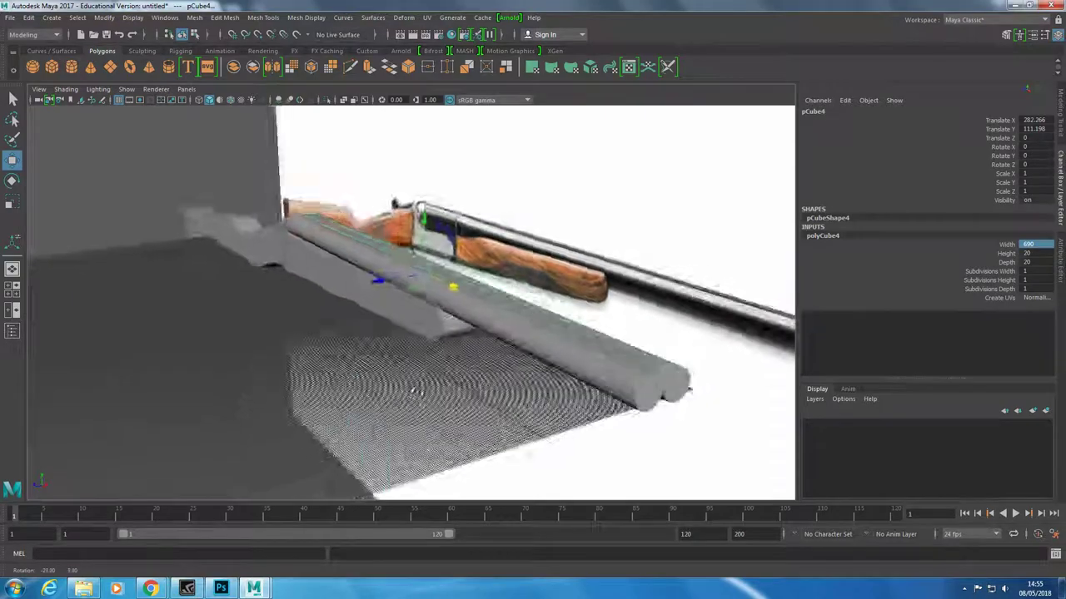
pyautogui.click(676, 356)
pyautogui.press('f')
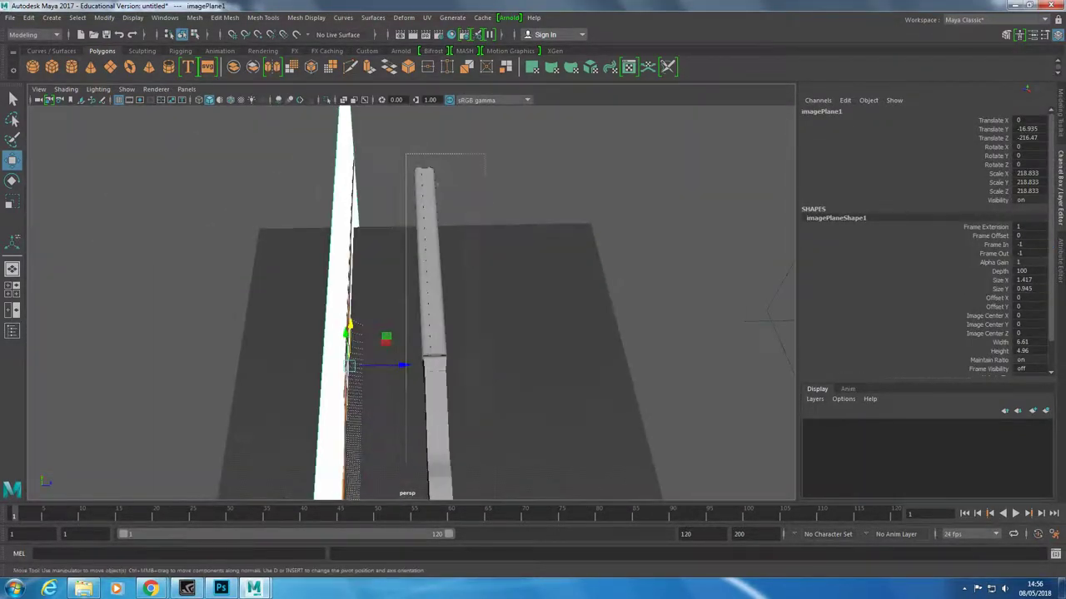
pyautogui.click(425, 266)
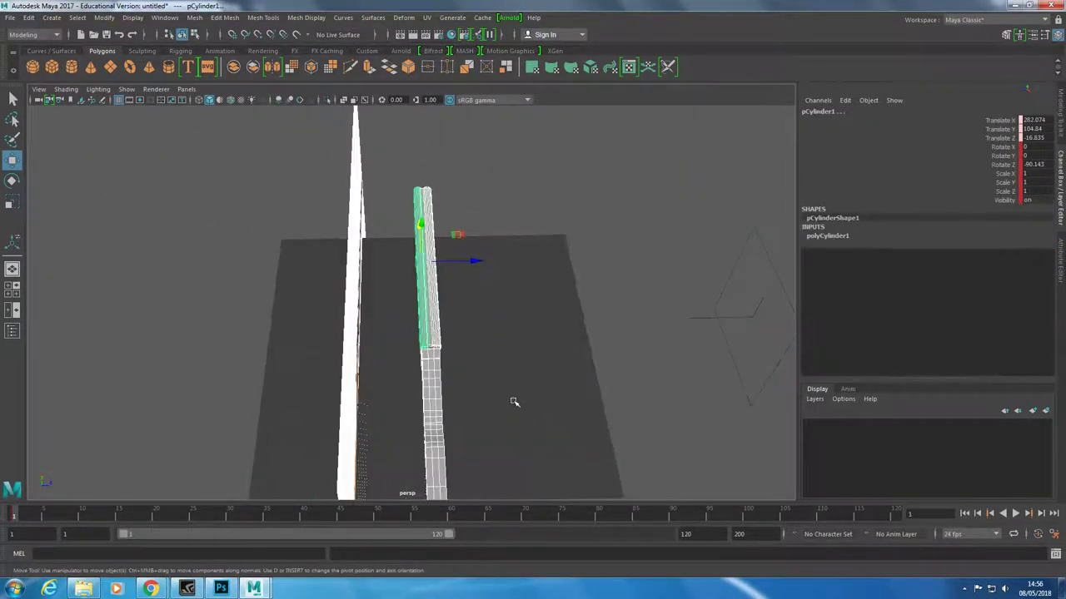